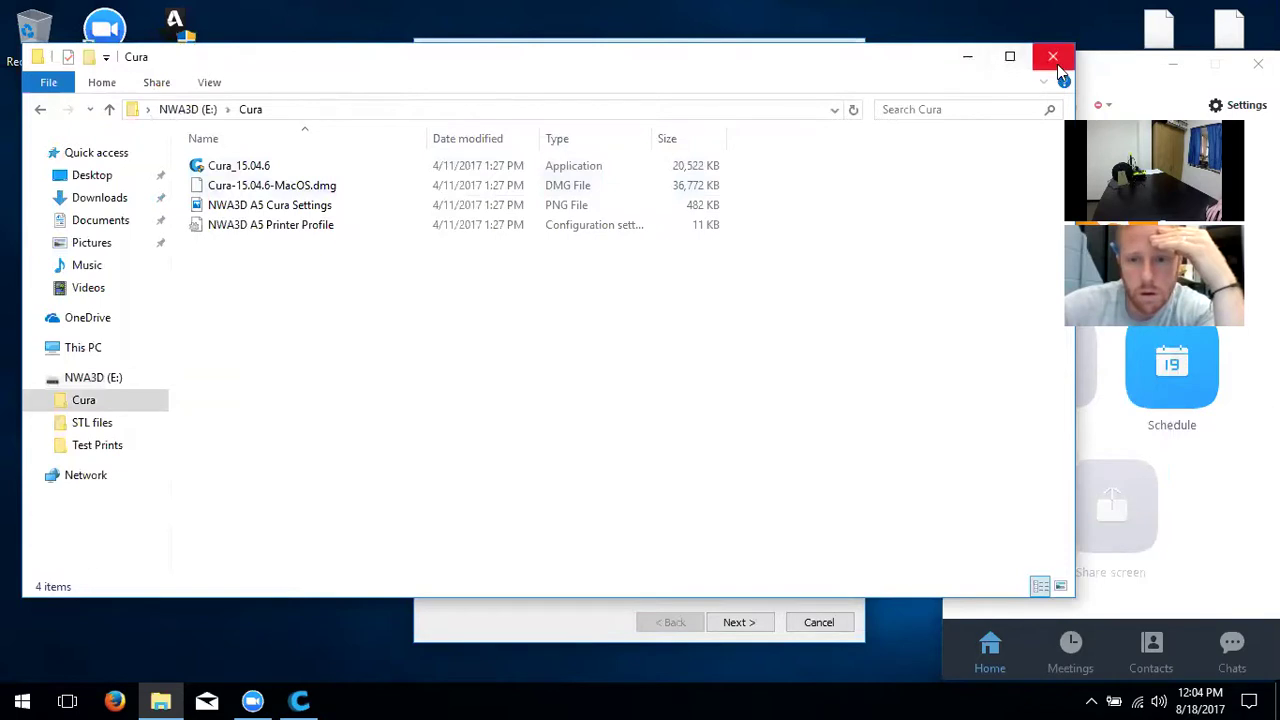
Close the Cura folder window on the NWA3D drive so the first-run wizard shows
{"action": "left_click", "coordinate": [1055, 58]}
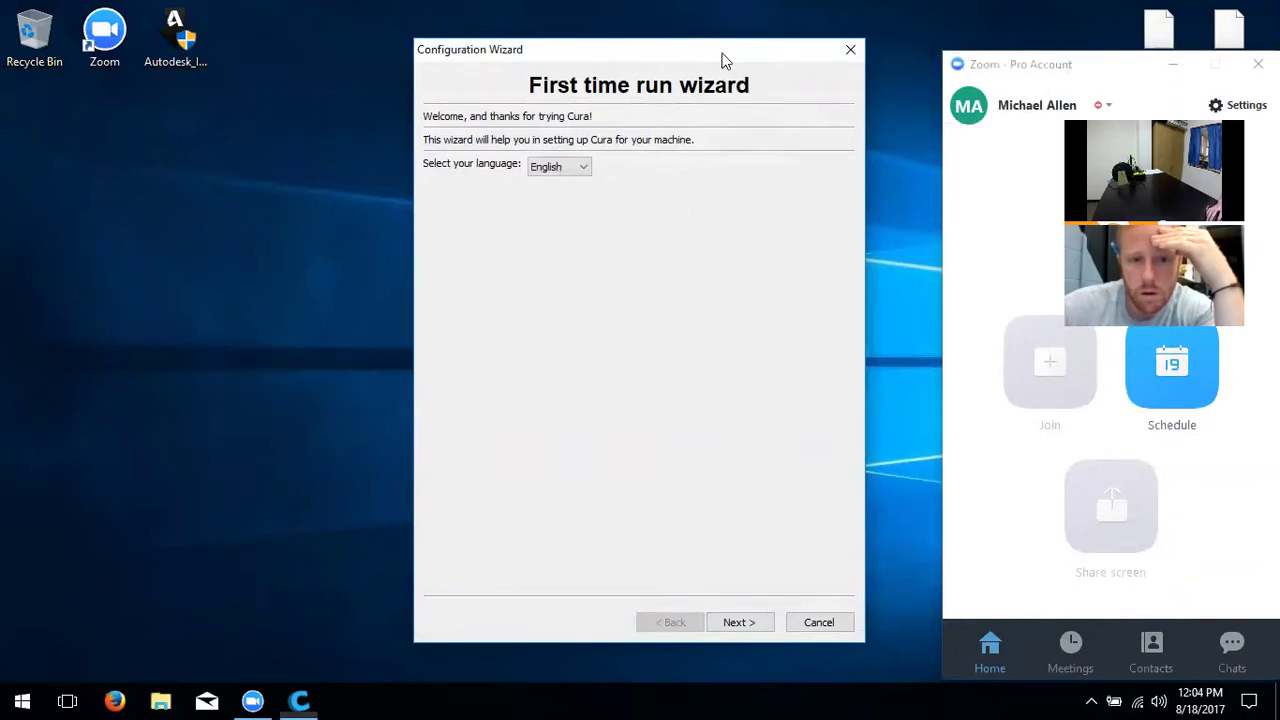
Run the first-time wizard with machine type Other and the Mendel profile, then finish
{"action": "left_click_drag", "start_coordinate": [725, 60], "coordinate": [661, 57]}
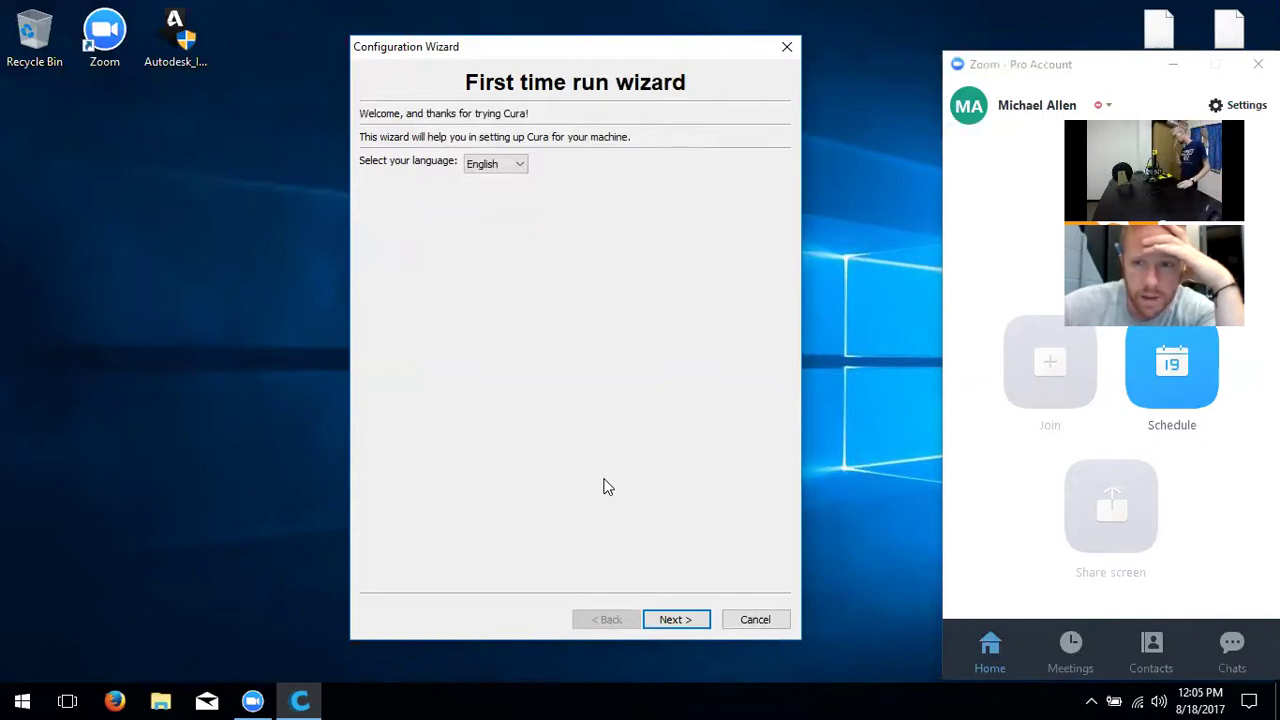
{"action": "left_click", "coordinate": [672, 619]}
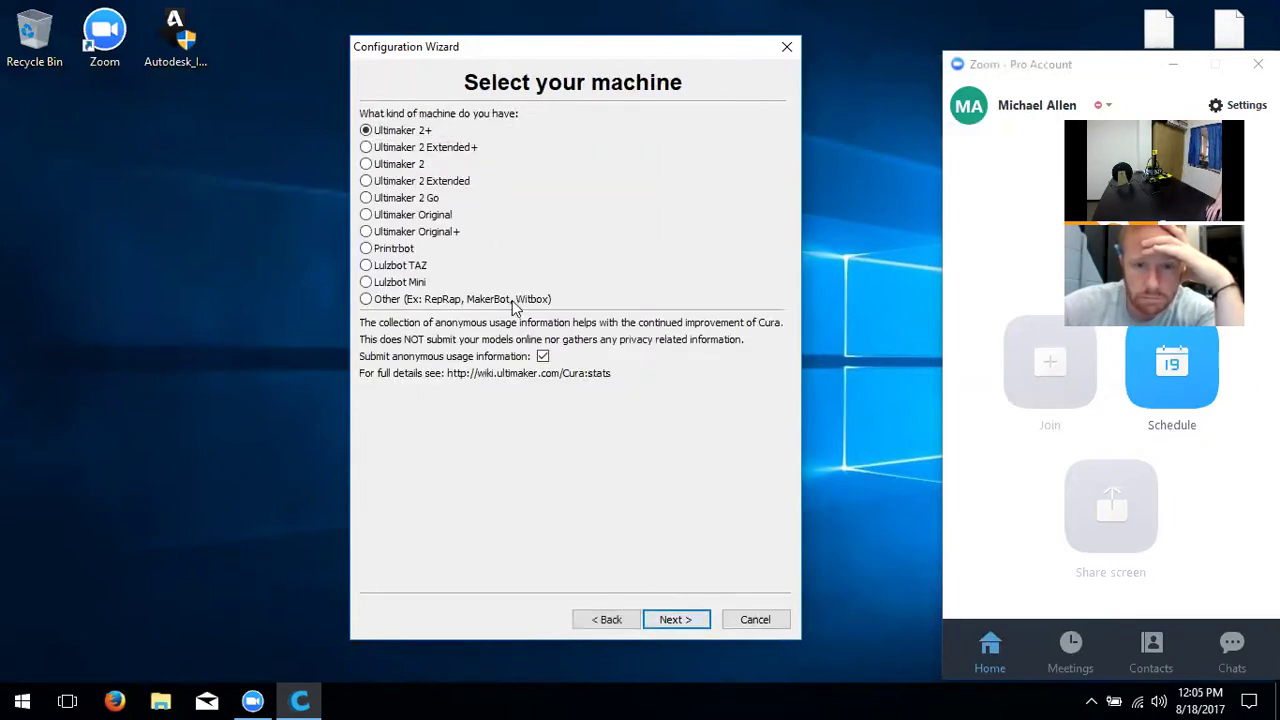
{"action": "left_click", "coordinate": [512, 302]}
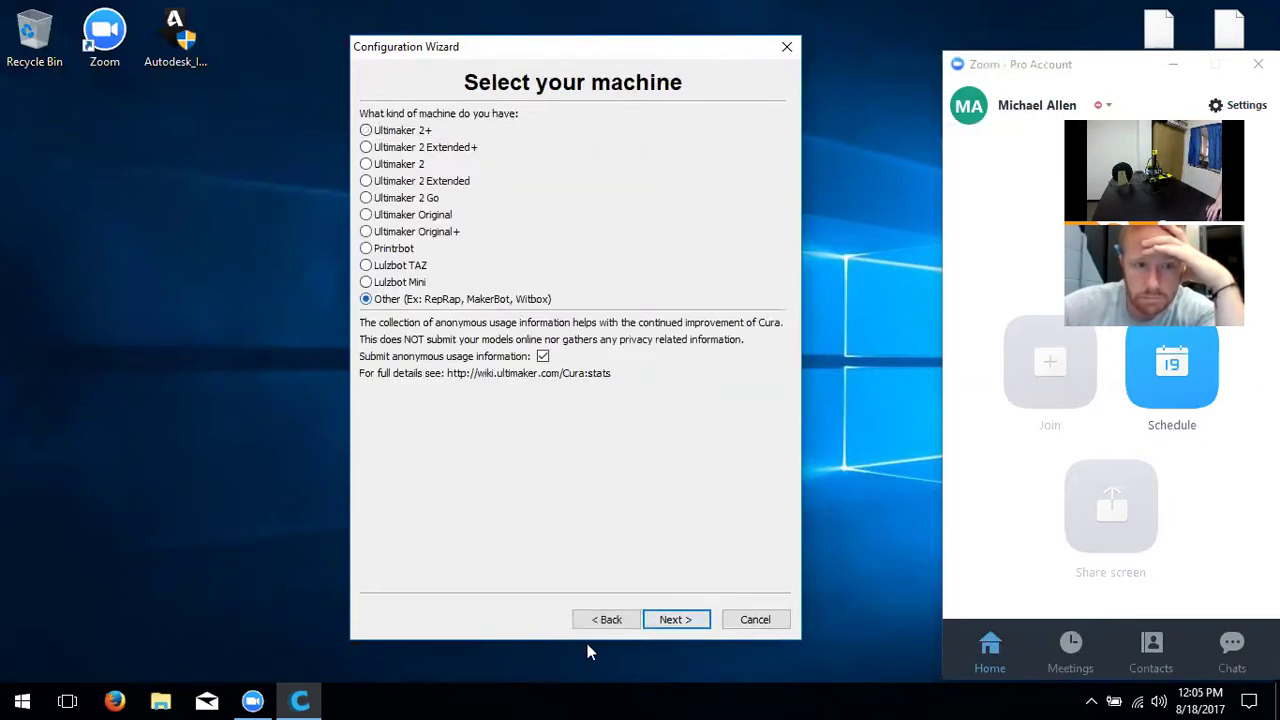
{"action": "left_click", "coordinate": [668, 621]}
{"action": "left_click", "coordinate": [398, 299]}
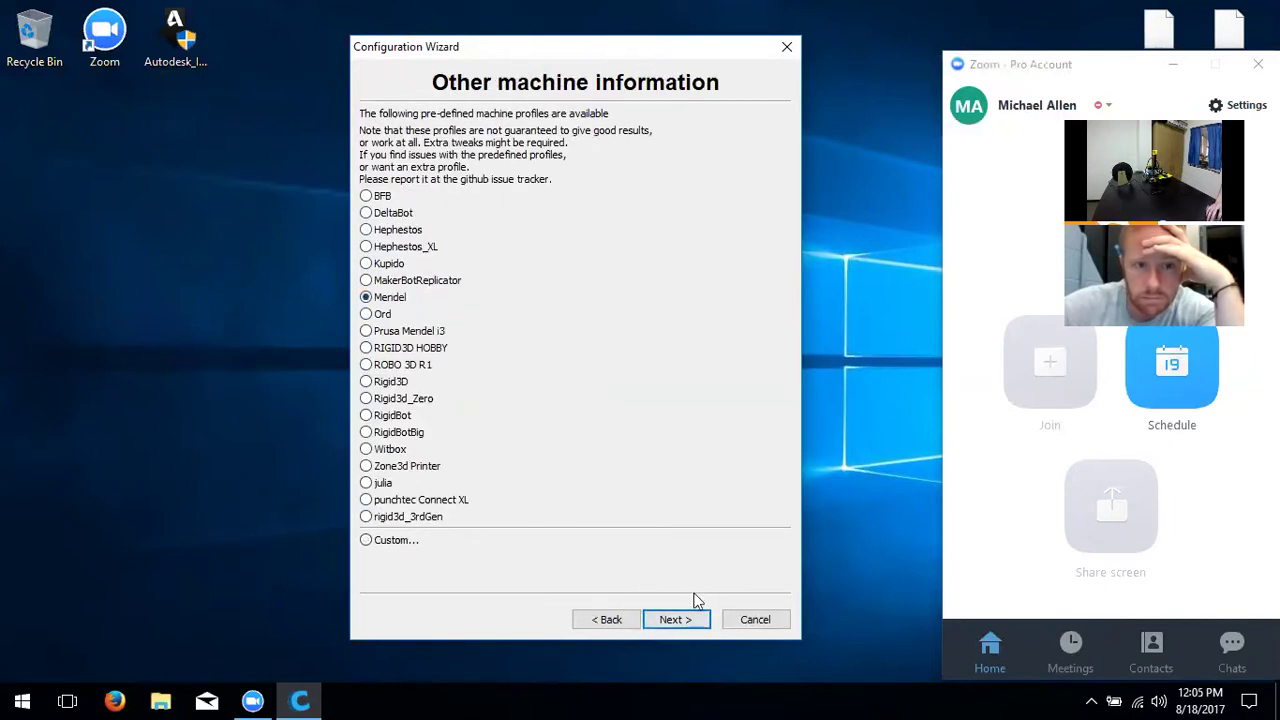
{"action": "left_click", "coordinate": [676, 621]}
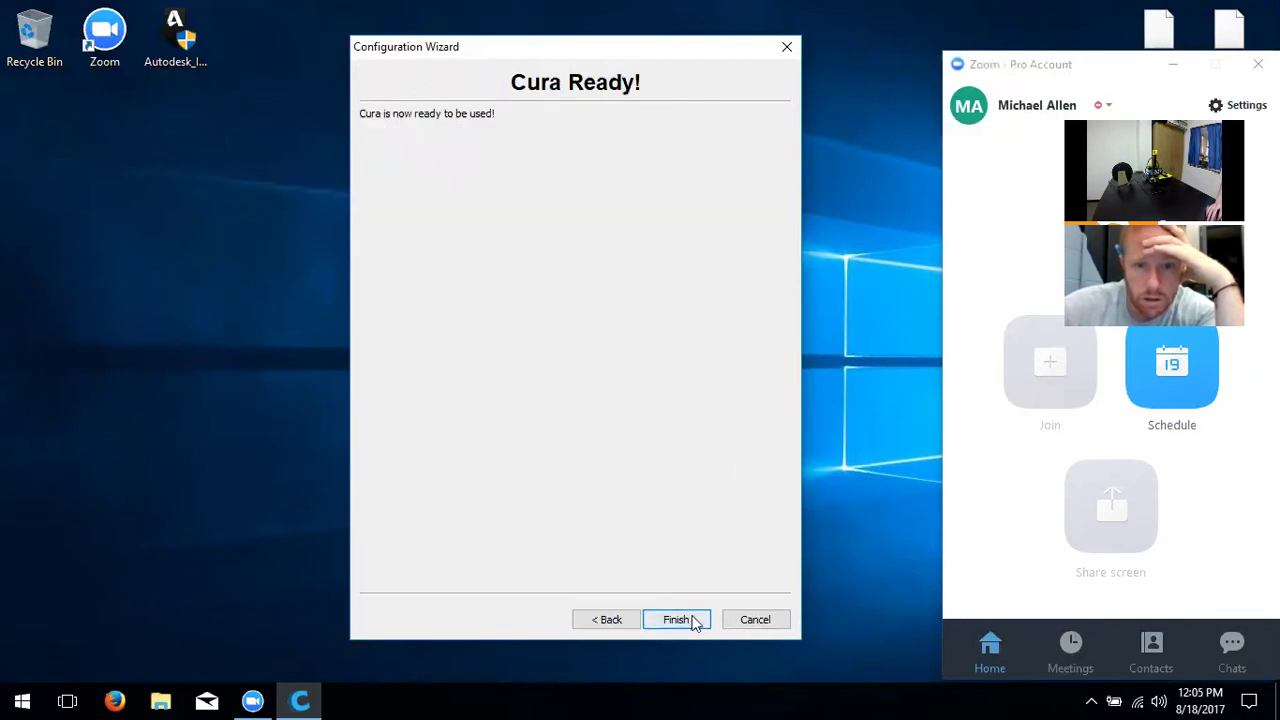
{"action": "left_click", "coordinate": [679, 619]}
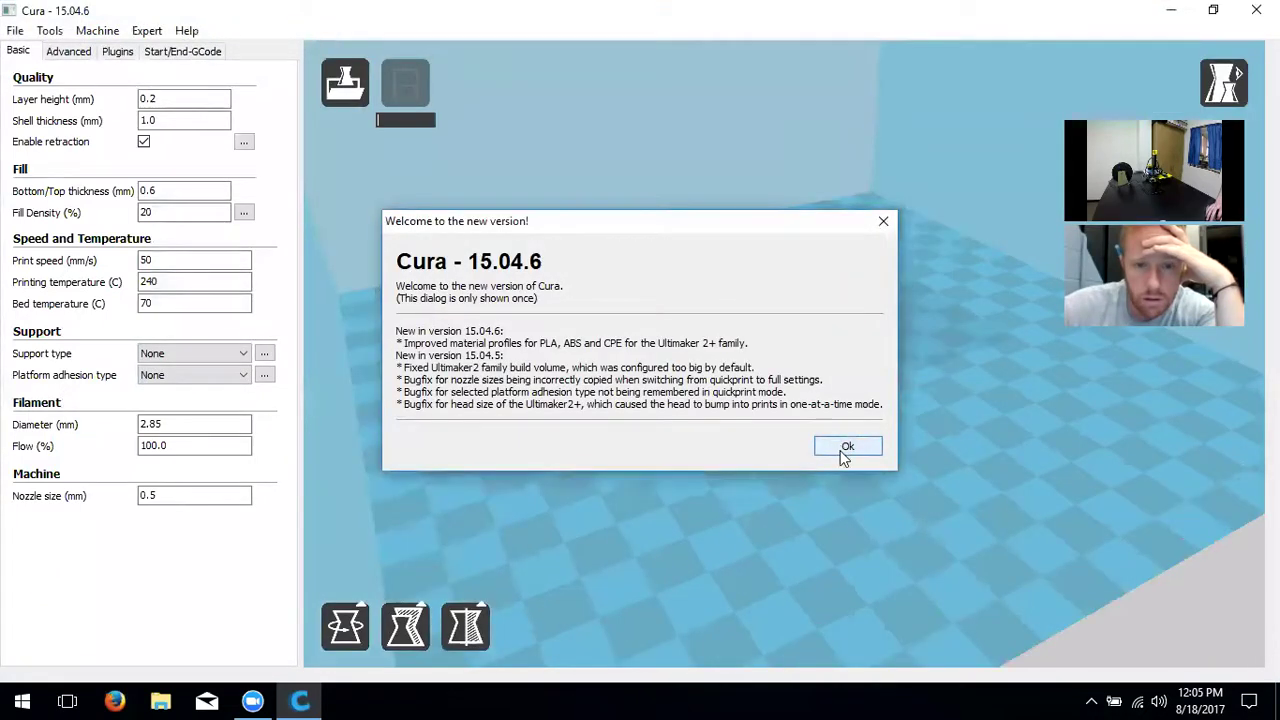
Dismiss the welcome note, then orbit and zoom around the robot model on the build plate
{"action": "left_click", "coordinate": [862, 451]}
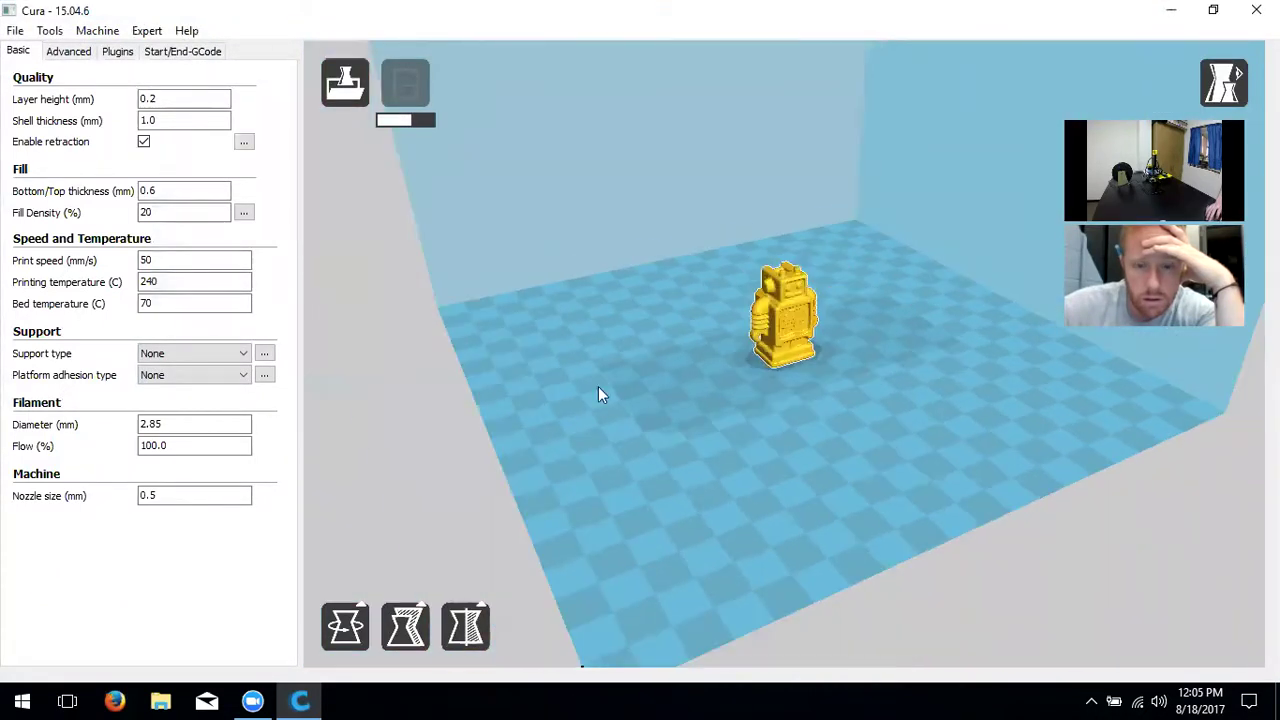
{"action": "right_click_drag", "start_coordinate": [812, 415], "coordinate": [861, 363]}
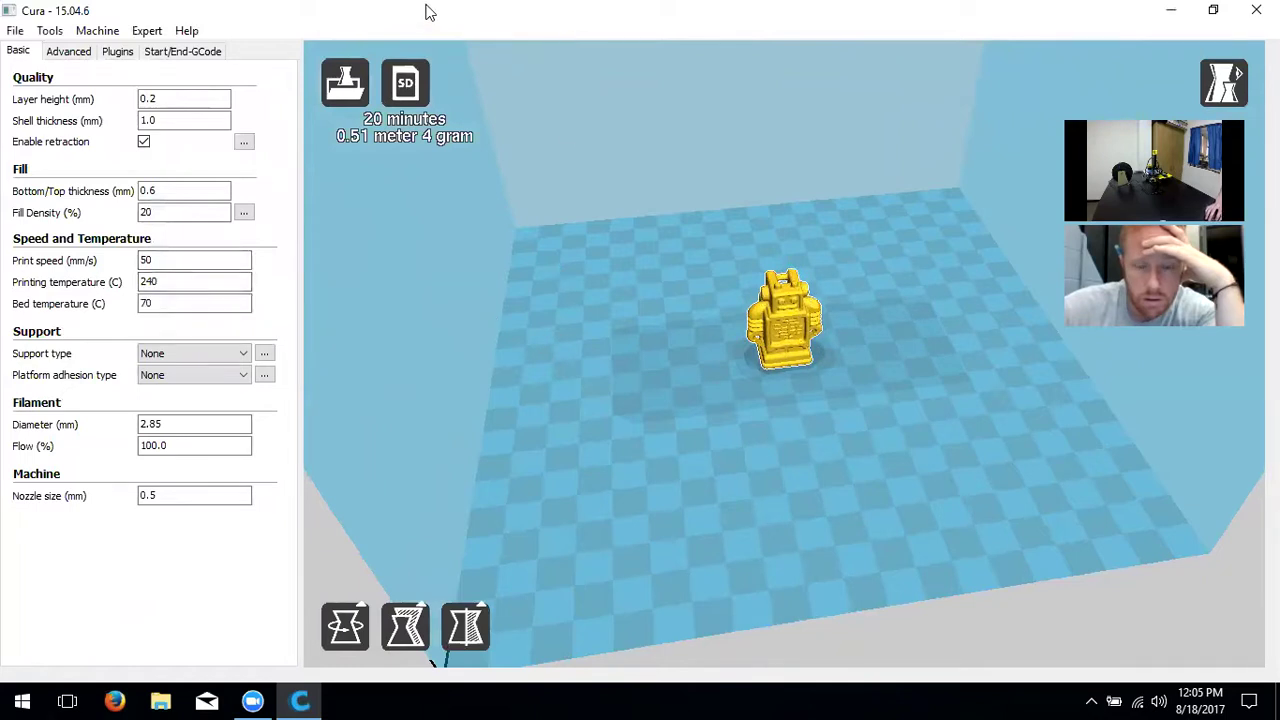
{"action": "mouse_move", "coordinate": [212, 100]}
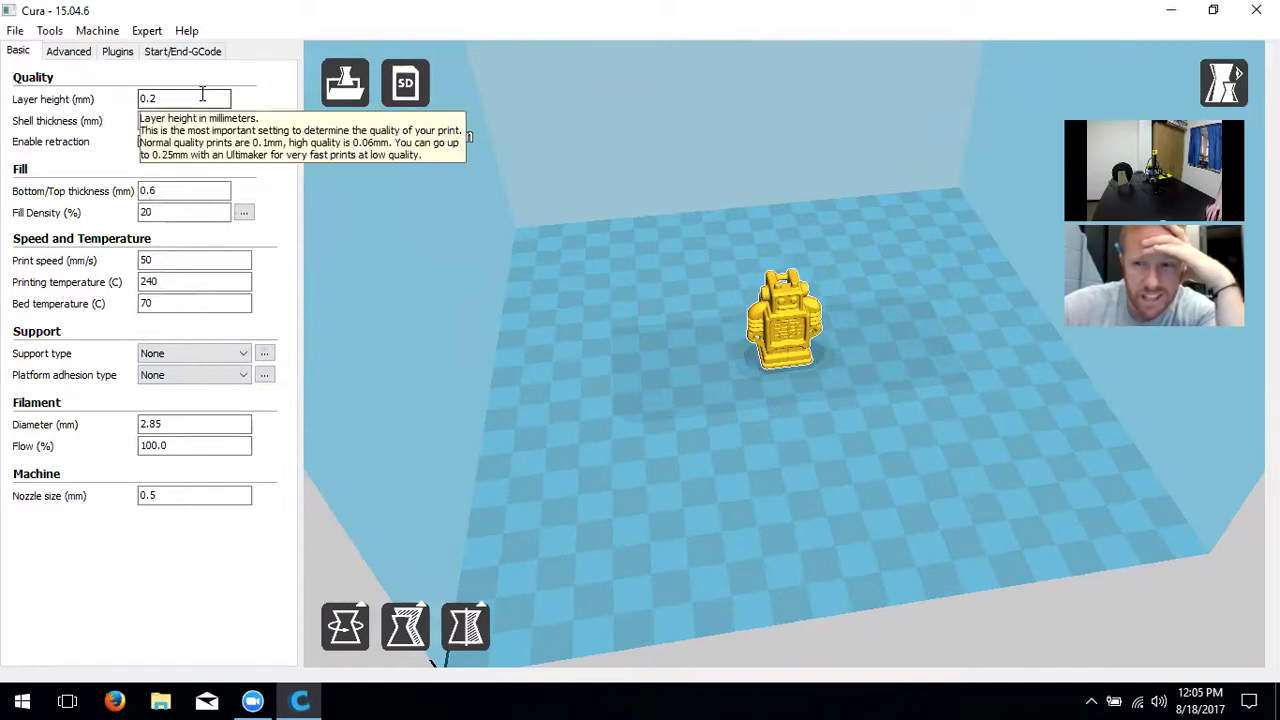
{"action": "right_click_drag", "start_coordinate": [590, 422], "coordinate": [806, 400]}
{"action": "scroll", "coordinate": [707, 434], "scroll_direction": "up", "scroll_amount": 6}
{"action": "scroll", "coordinate": [798, 440], "scroll_direction": "down", "scroll_amount": 5}
{"action": "scroll", "coordinate": [791, 391], "scroll_direction": "down", "scroll_amount": 2}
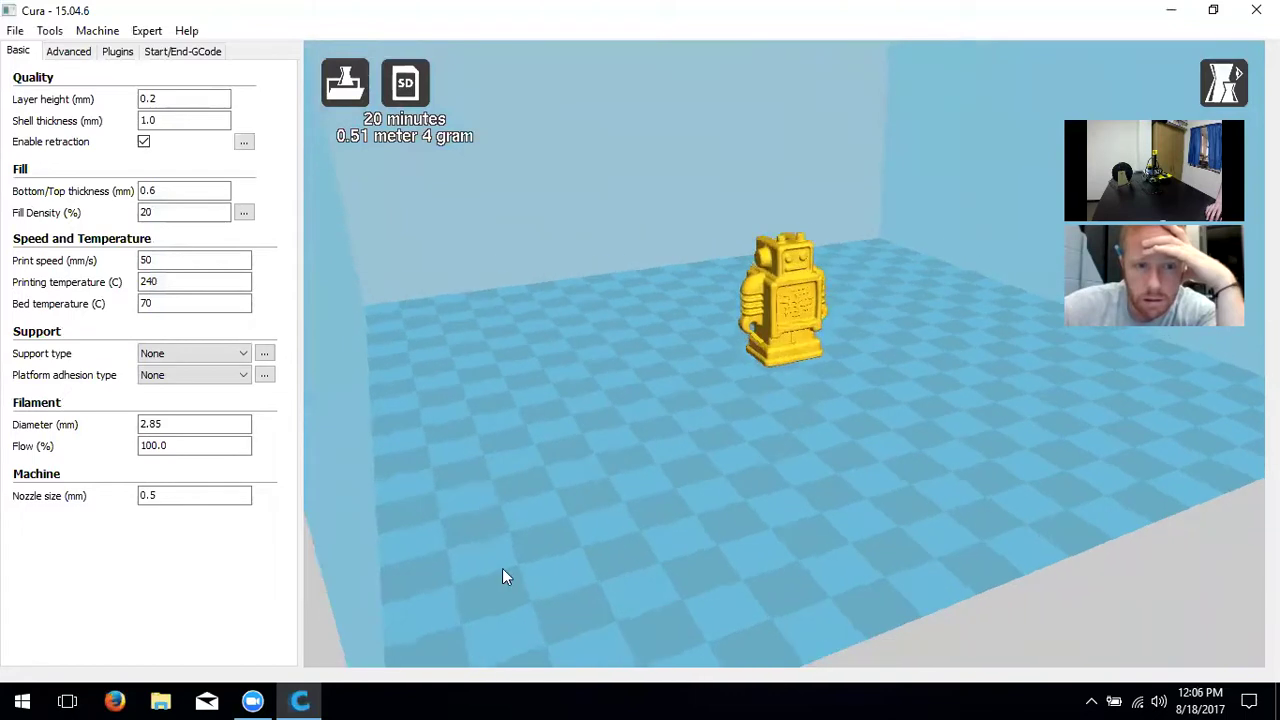
{"action": "mouse_move", "coordinate": [286, 700]}
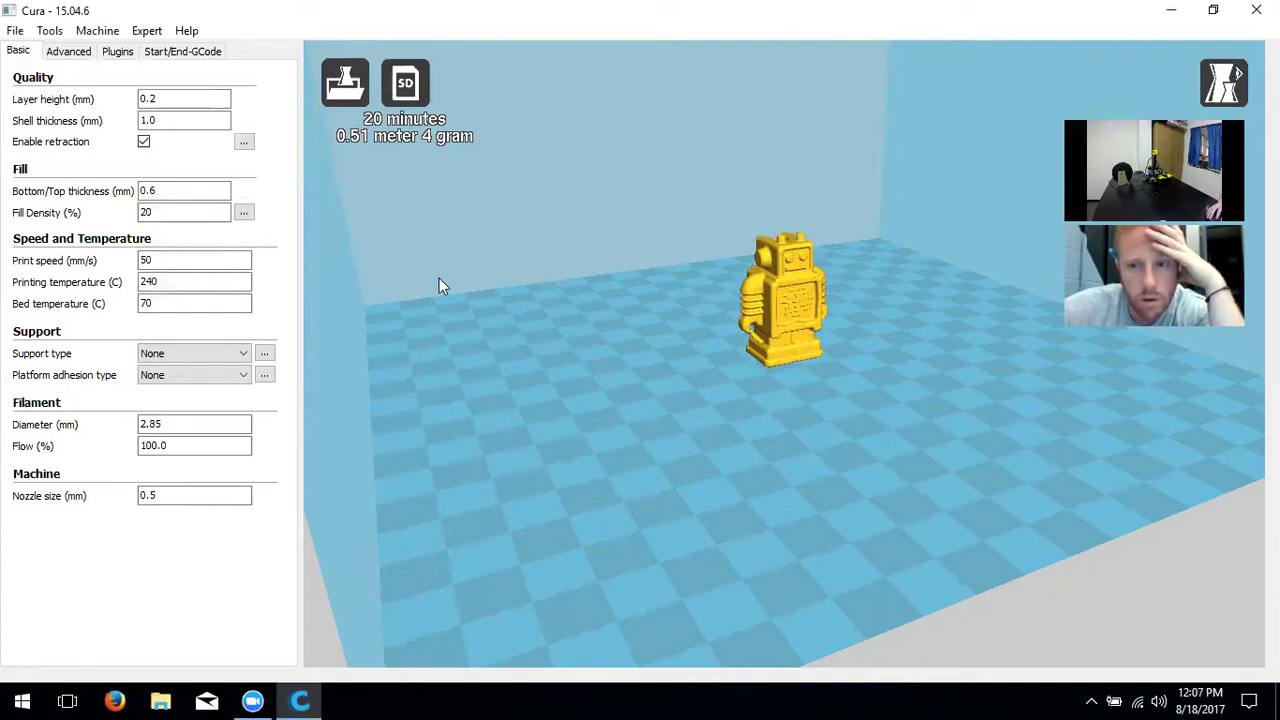
{"action": "left_click", "coordinate": [165, 98]}
{"action": "right_click_drag", "start_coordinate": [602, 306], "coordinate": [683, 449]}
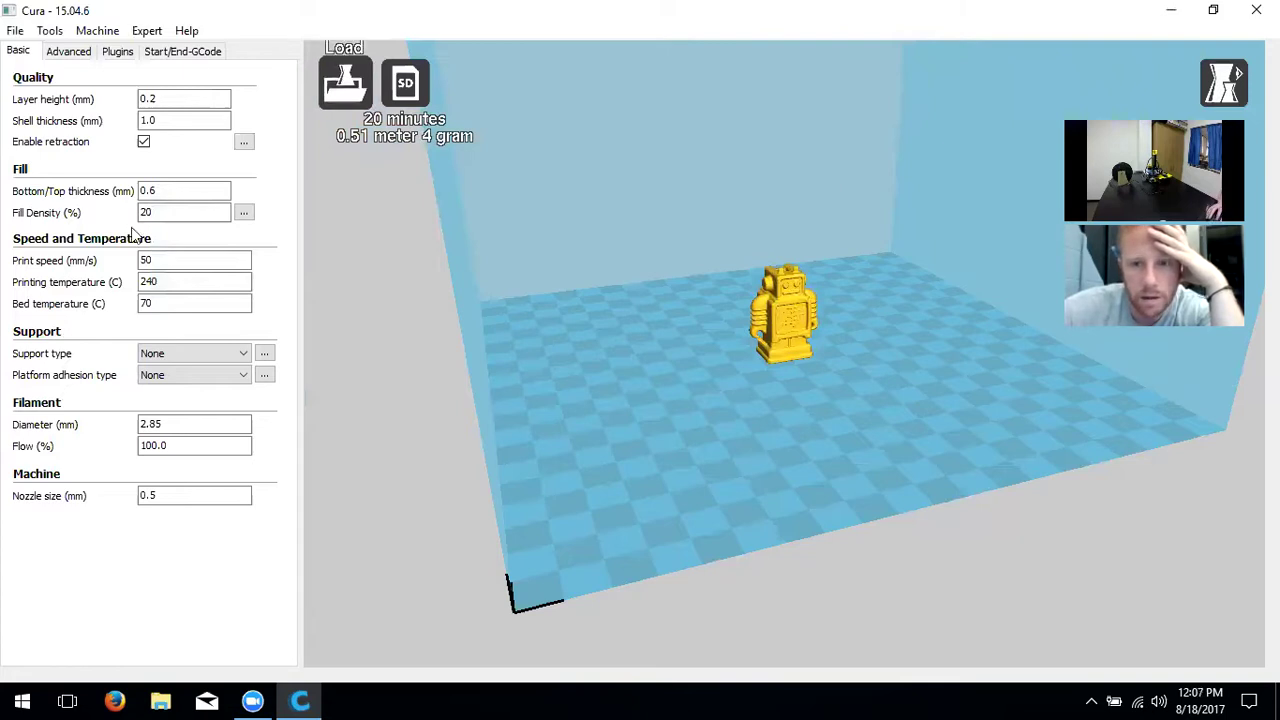
{"action": "left_click", "coordinate": [210, 97]}
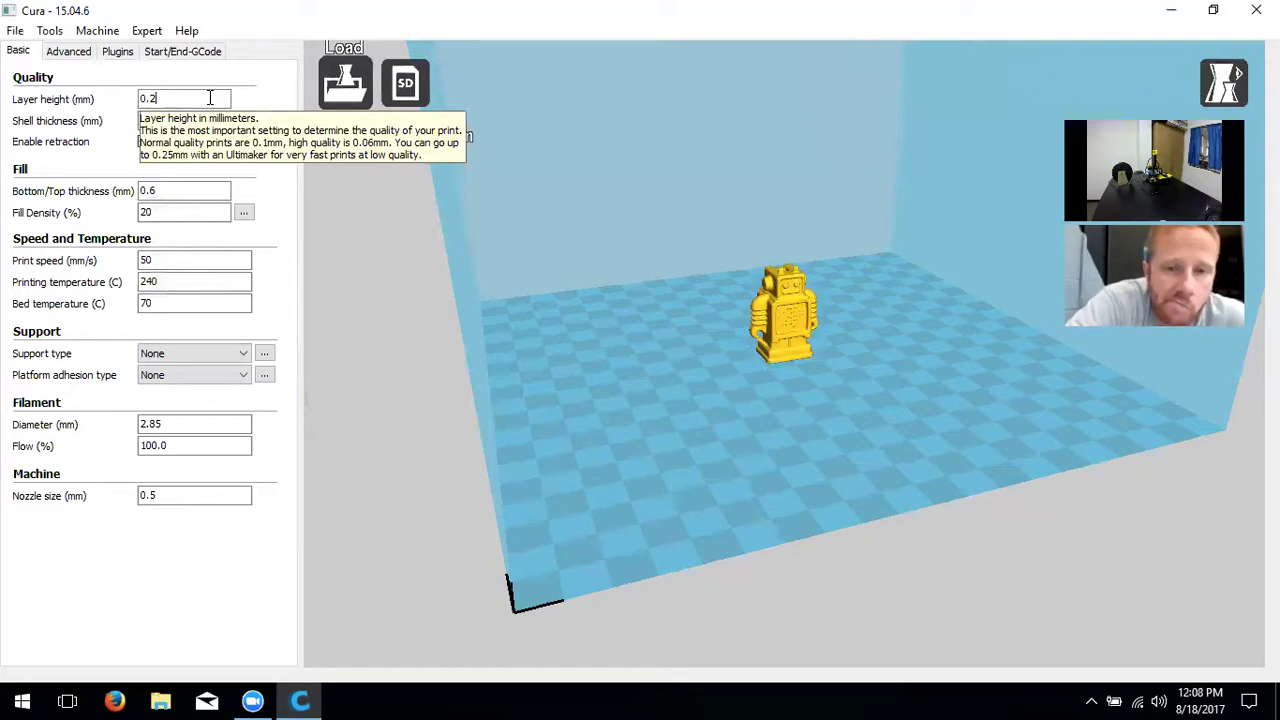
Set shell thickness to 0.8 mm and nozzle size to 0.4 mm
{"action": "left_click", "coordinate": [210, 98]}
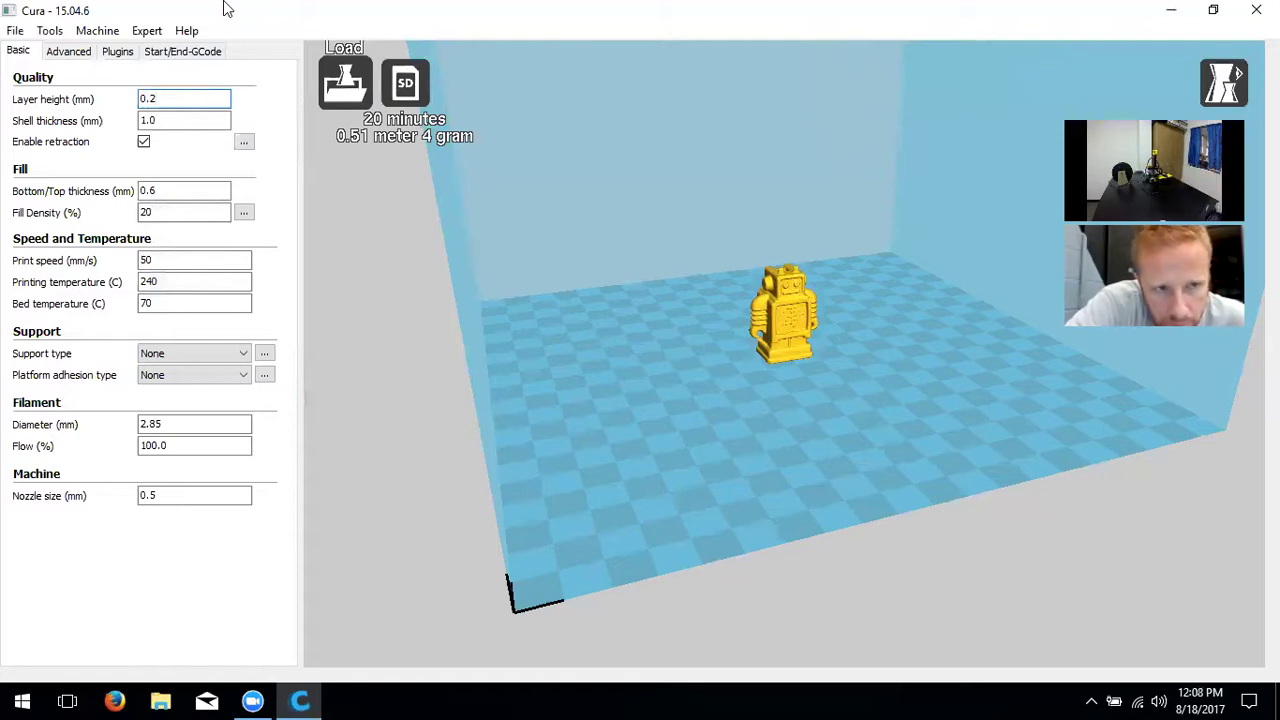
{"action": "key", "text": "Tab"}
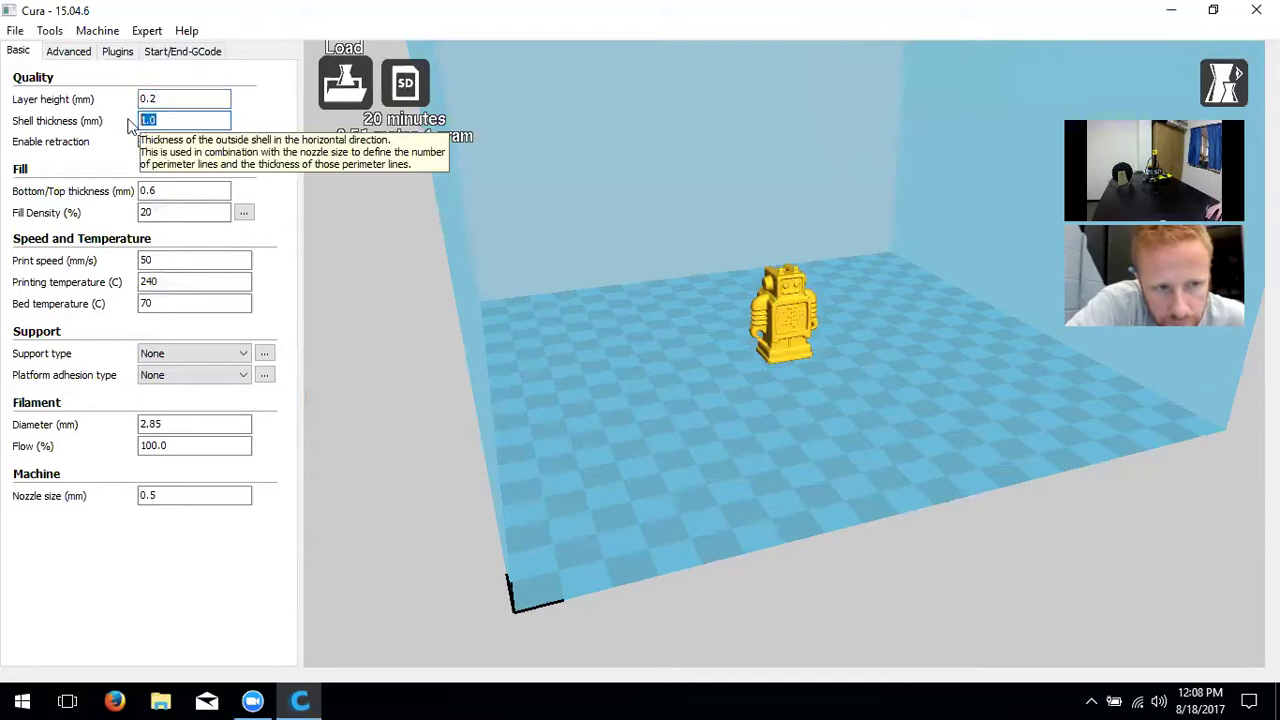
{"action": "type", "text": "0.8"}
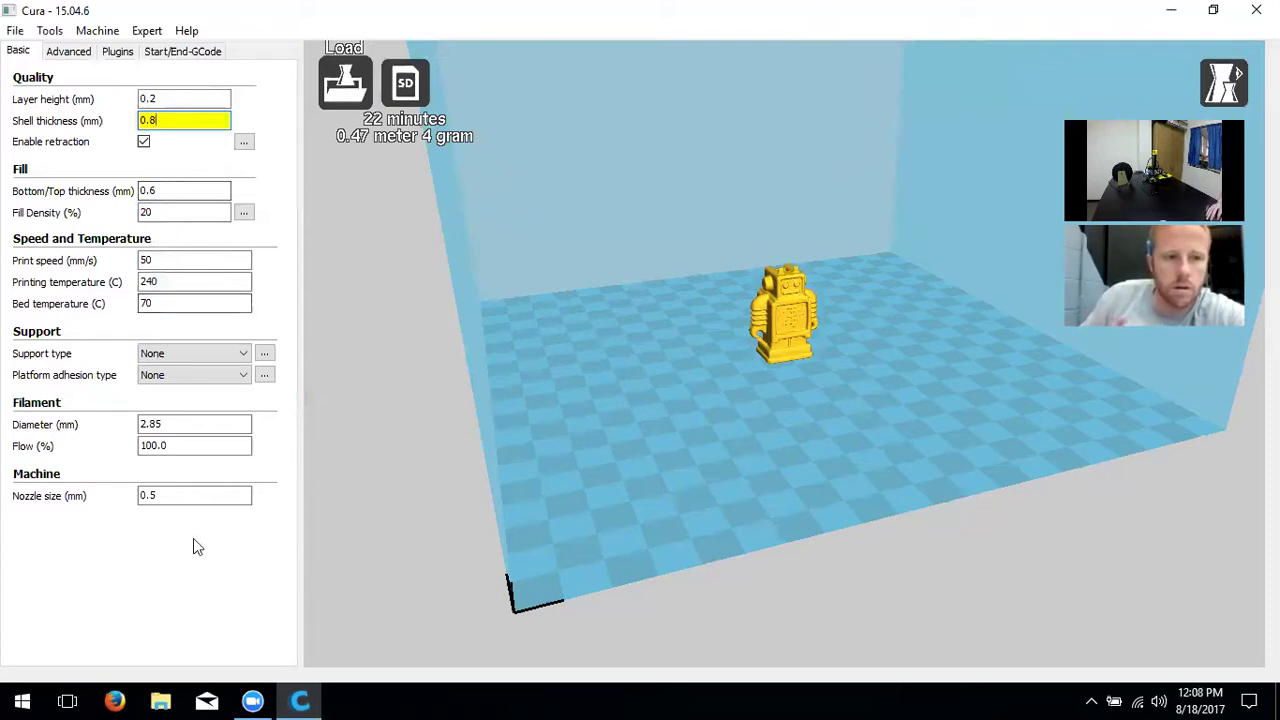
{"action": "double_click", "coordinate": [150, 495]}
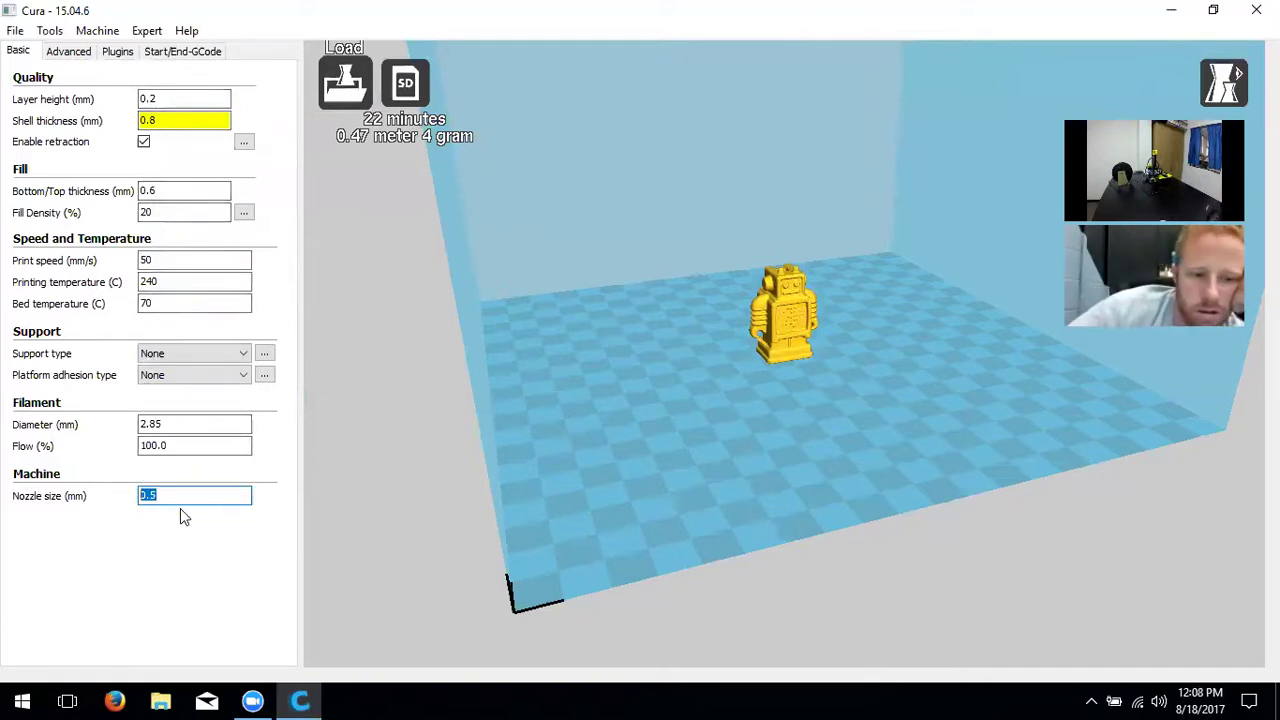
{"action": "type", "text": "0.4"}
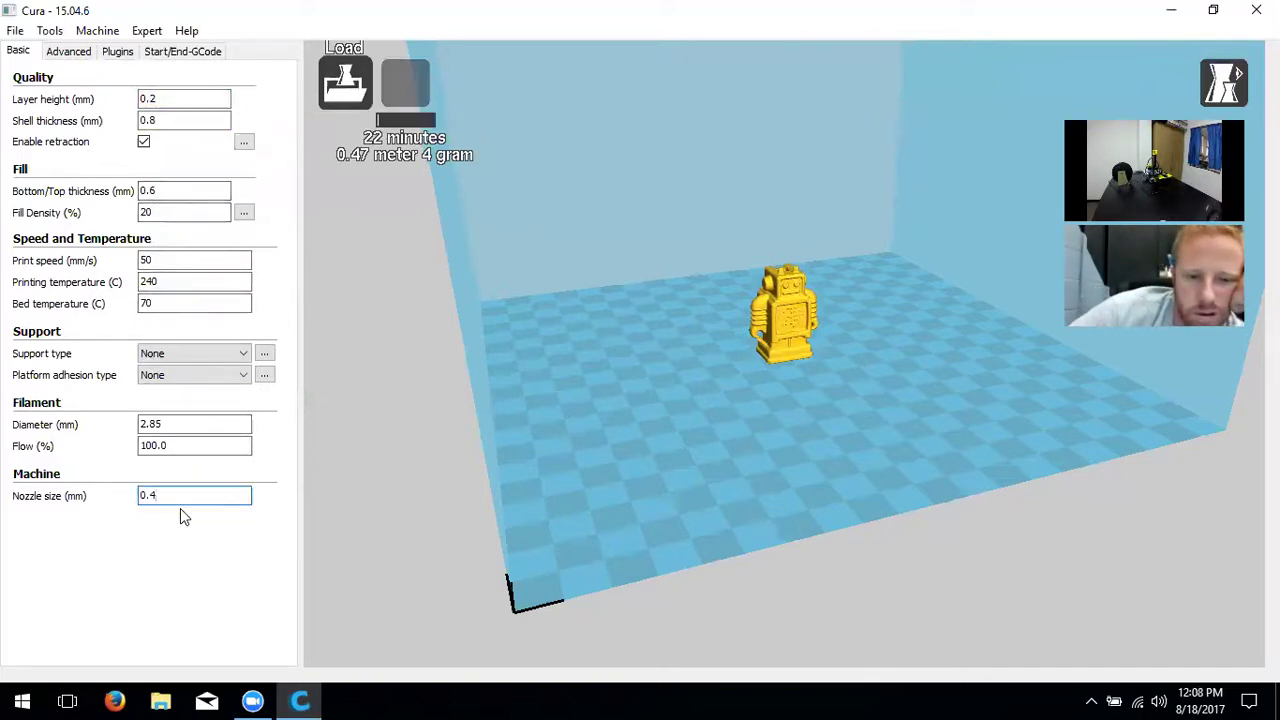
{"action": "left_click", "coordinate": [181, 192]}
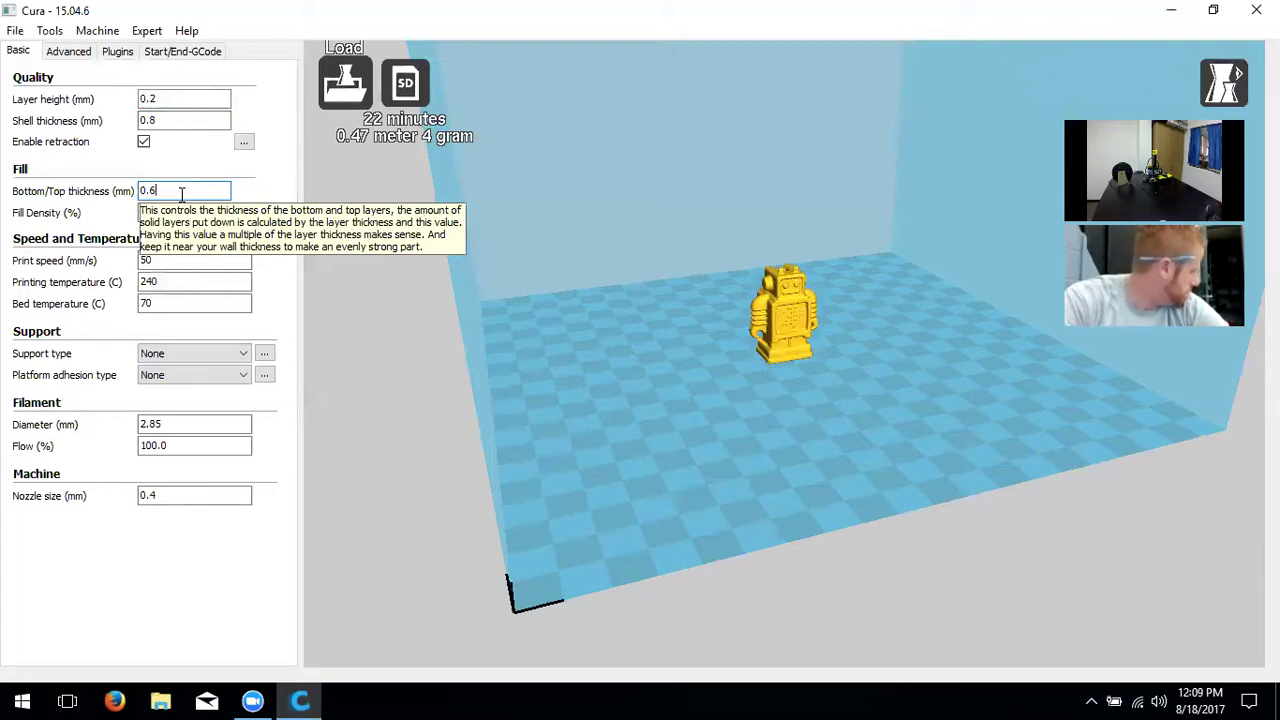
Change the bottom/top thickness from 0.6 to 0.8 mm
{"action": "key", "text": "BackSpace"}
{"action": "key", "text": "BackSpace"}
{"action": "type", "text": "0.8"}
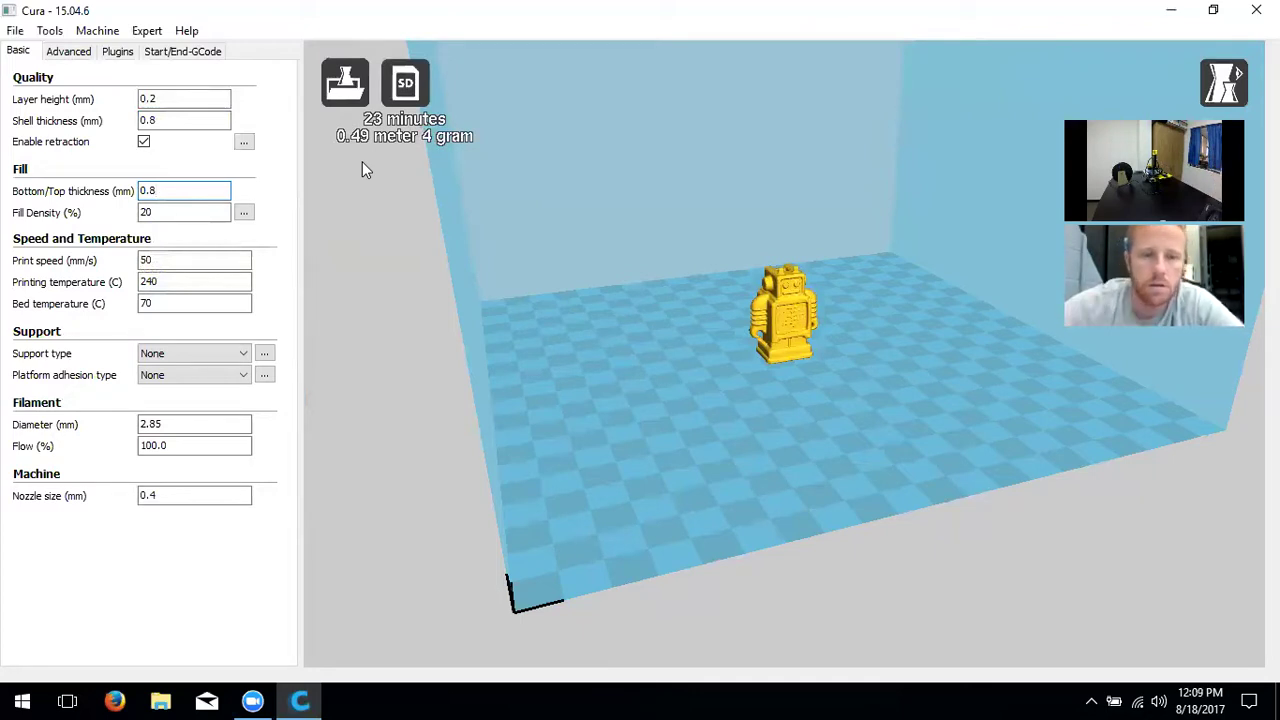
{"action": "left_click", "coordinate": [165, 214]}
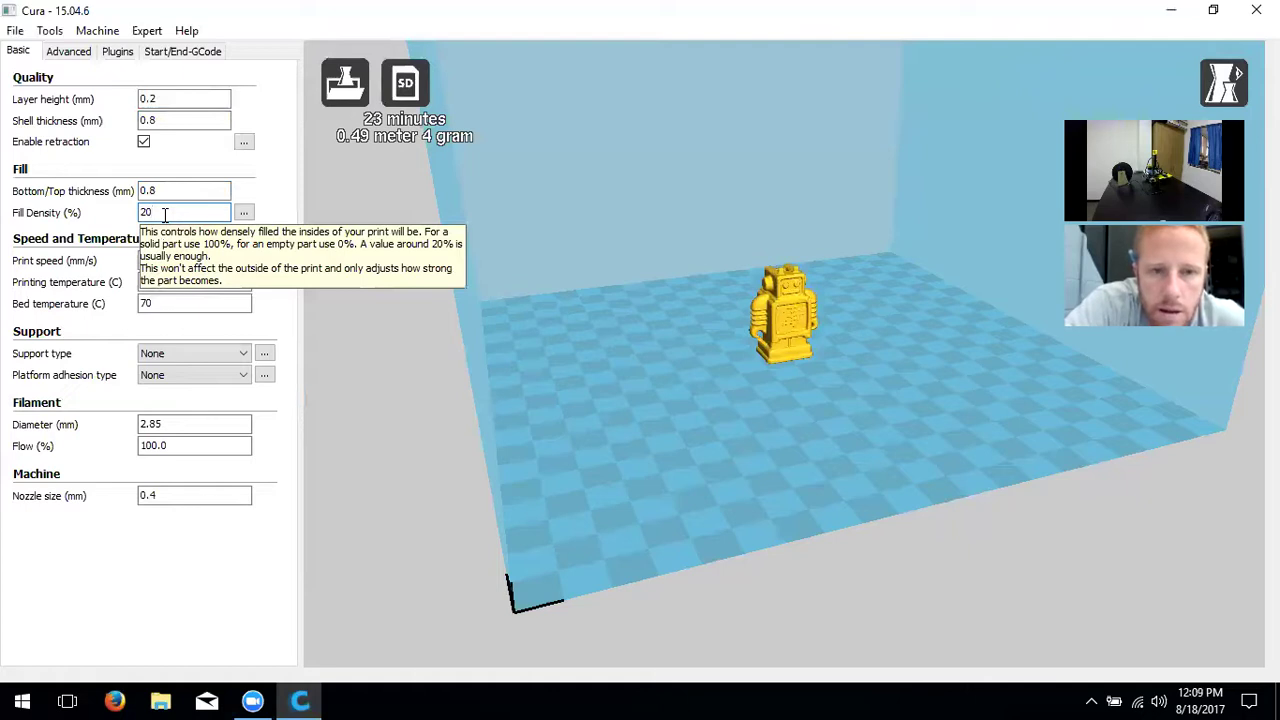
Drop the fill density from 20% to 5%
{"action": "key", "text": "BackSpace"}
{"action": "key", "text": "BackSpace"}
{"action": "type", "text": "5"}
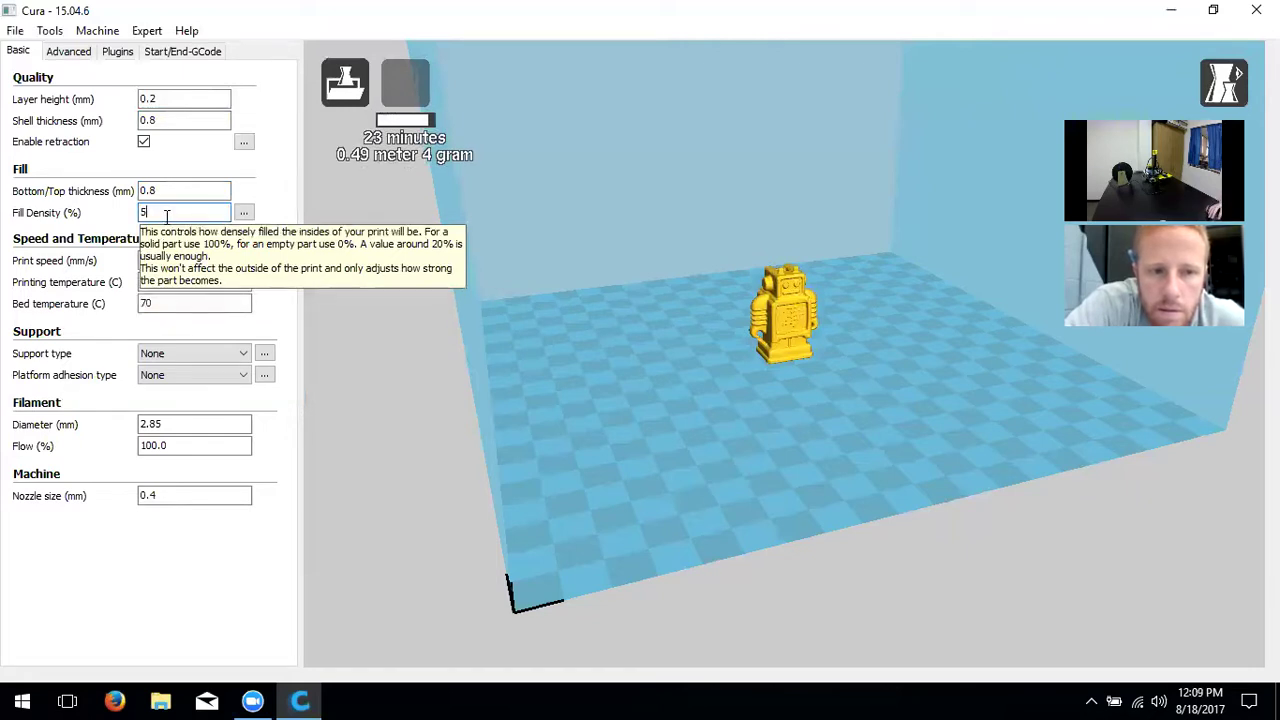
{"action": "left_click", "coordinate": [178, 258]}
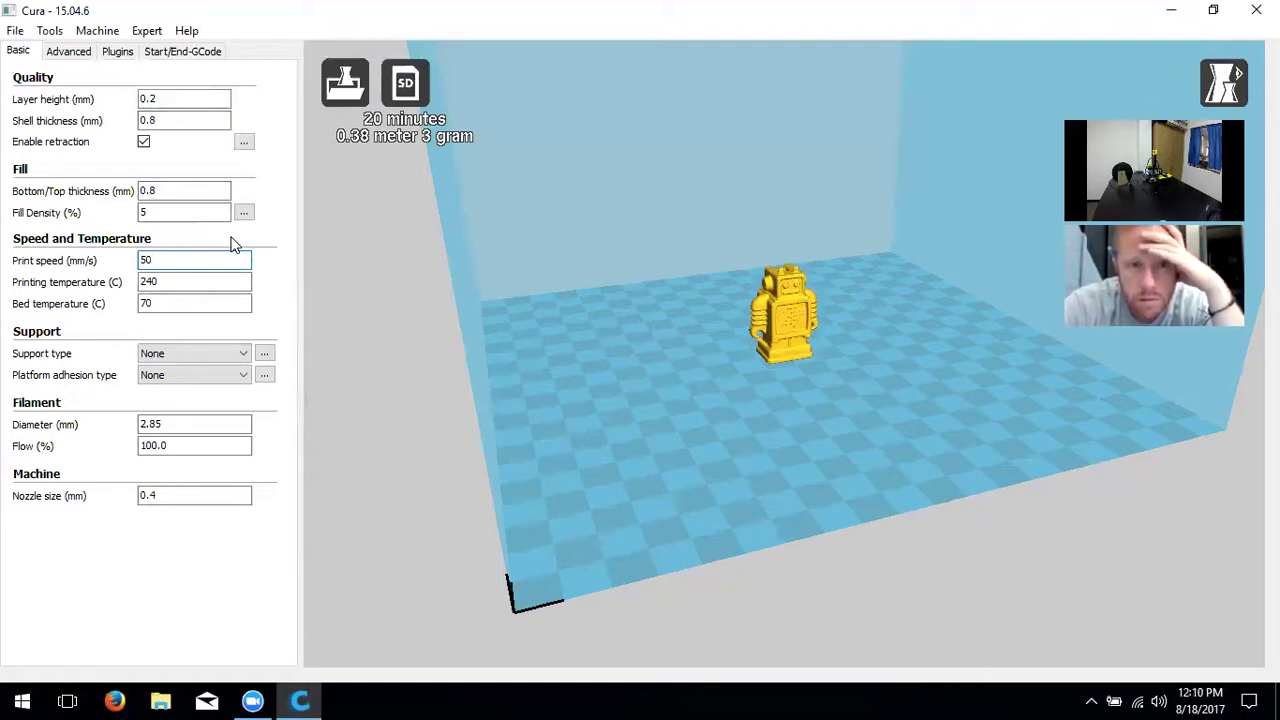
Change printing temperature from 240 to 220 °C and bed temperature from 70 to 0 °C
{"action": "left_click", "coordinate": [230, 282]}
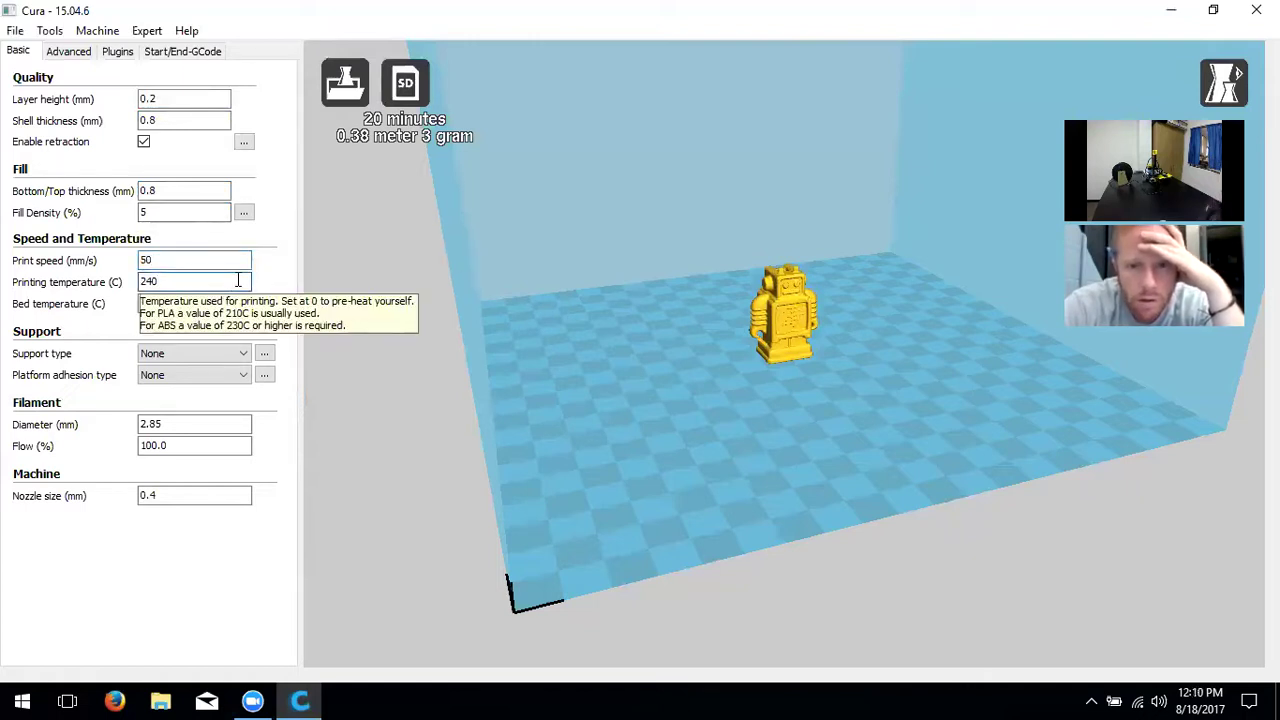
{"action": "key", "text": "BackSpace"}
{"action": "key", "text": "BackSpace"}
{"action": "key", "text": "BackSpace"}
{"action": "type", "text": "220"}
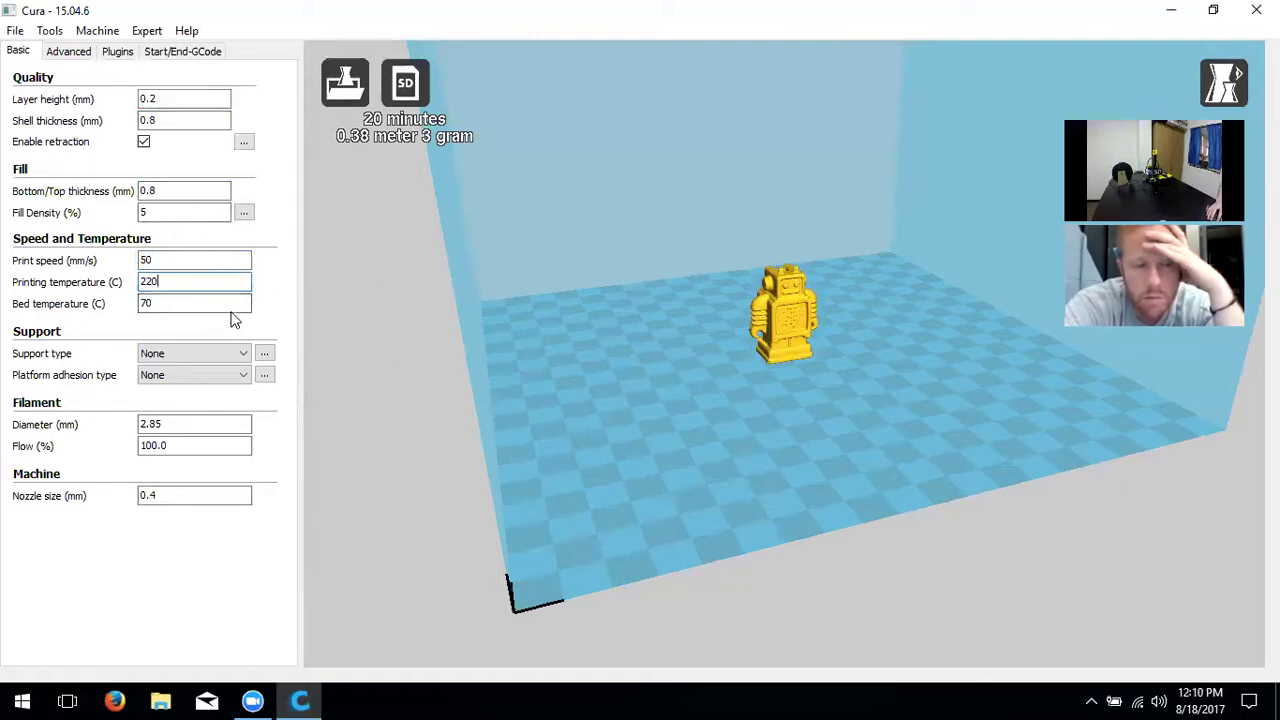
{"action": "left_click", "coordinate": [231, 306]}
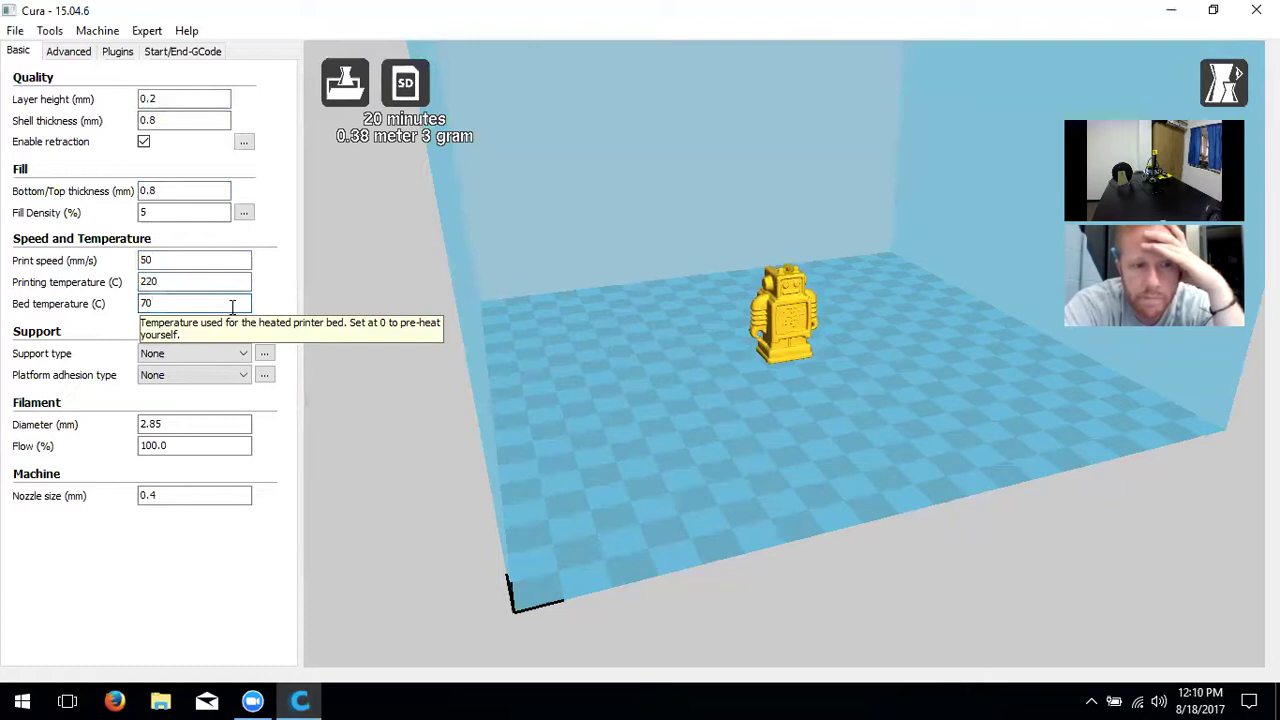
{"action": "key", "text": "BackSpace"}
{"action": "key", "text": "BackSpace"}
{"action": "type", "text": "0"}
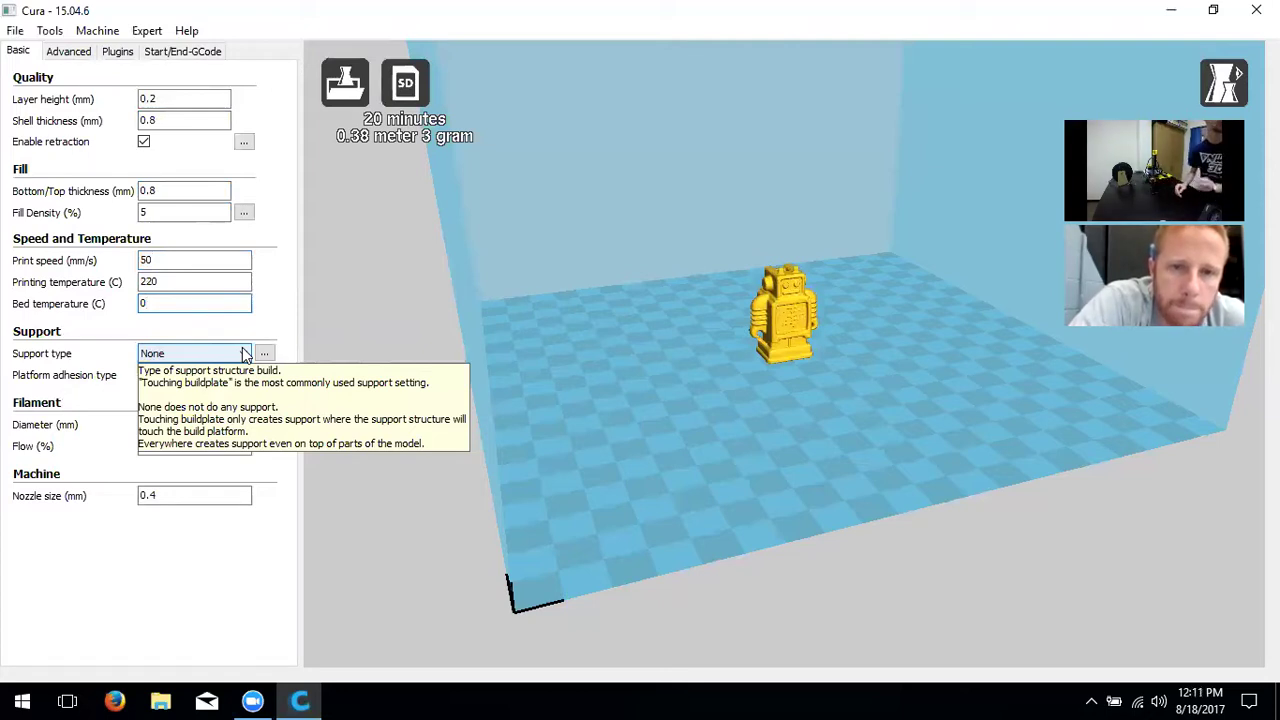
Set the Support type dropdown to Everywhere
{"action": "left_click", "coordinate": [240, 355]}
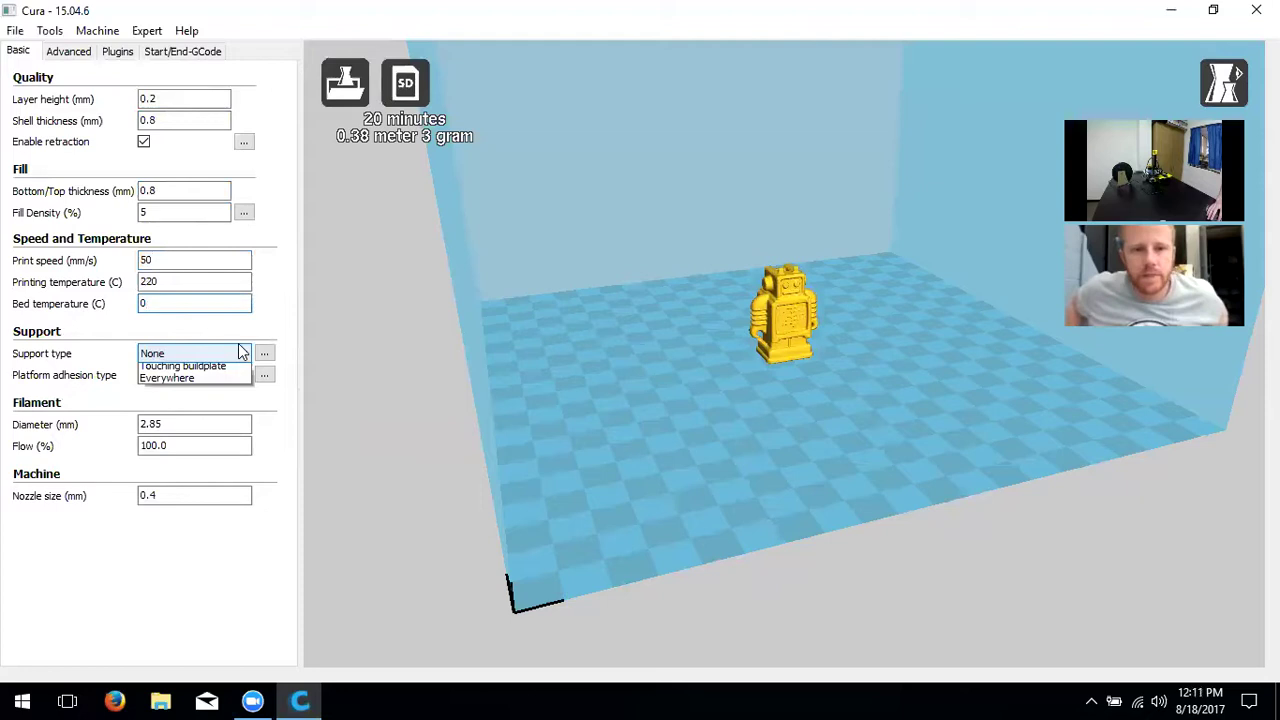
{"action": "left_click", "coordinate": [250, 356]}
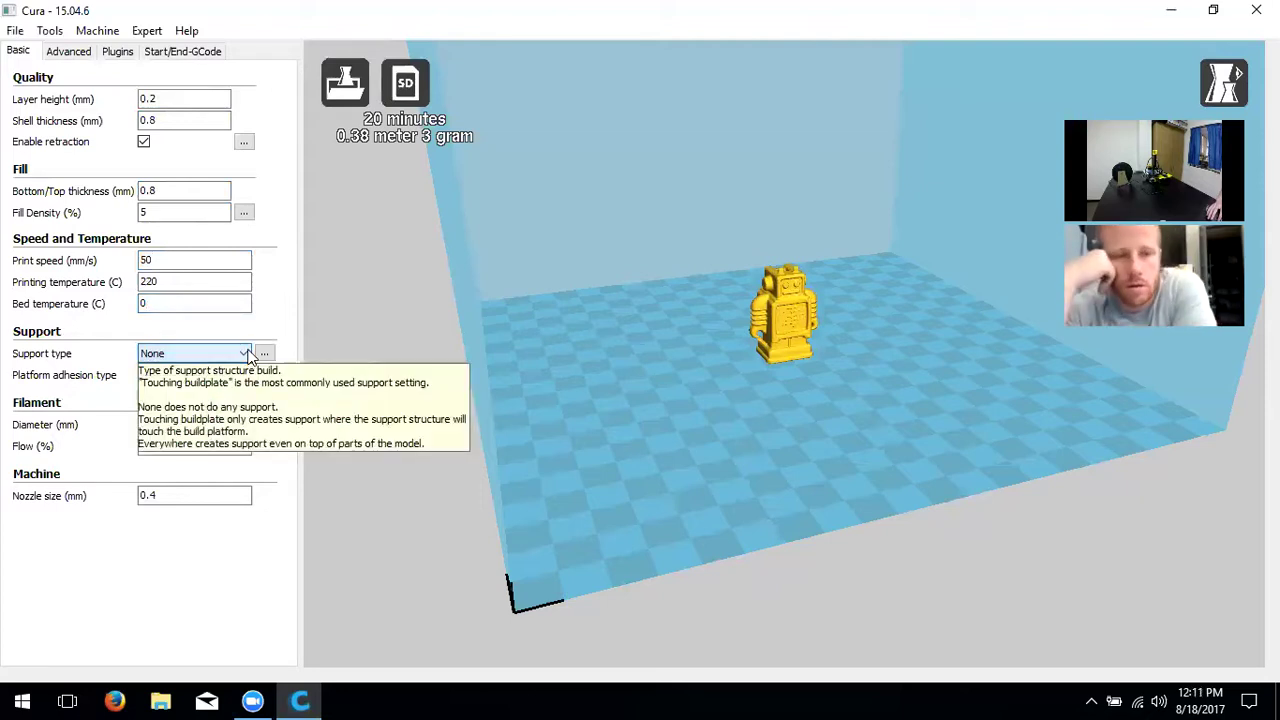
{"action": "left_click", "coordinate": [245, 355]}
{"action": "left_click", "coordinate": [224, 397]}
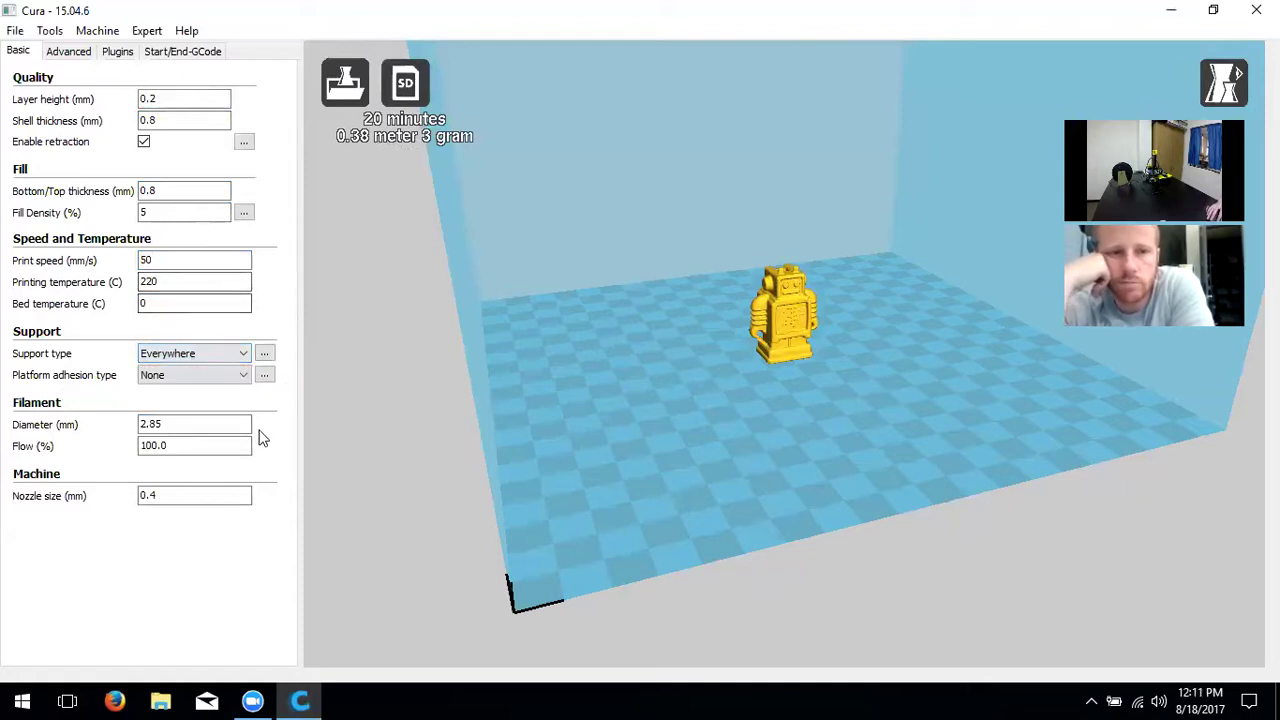
{"action": "left_click", "coordinate": [243, 379]}
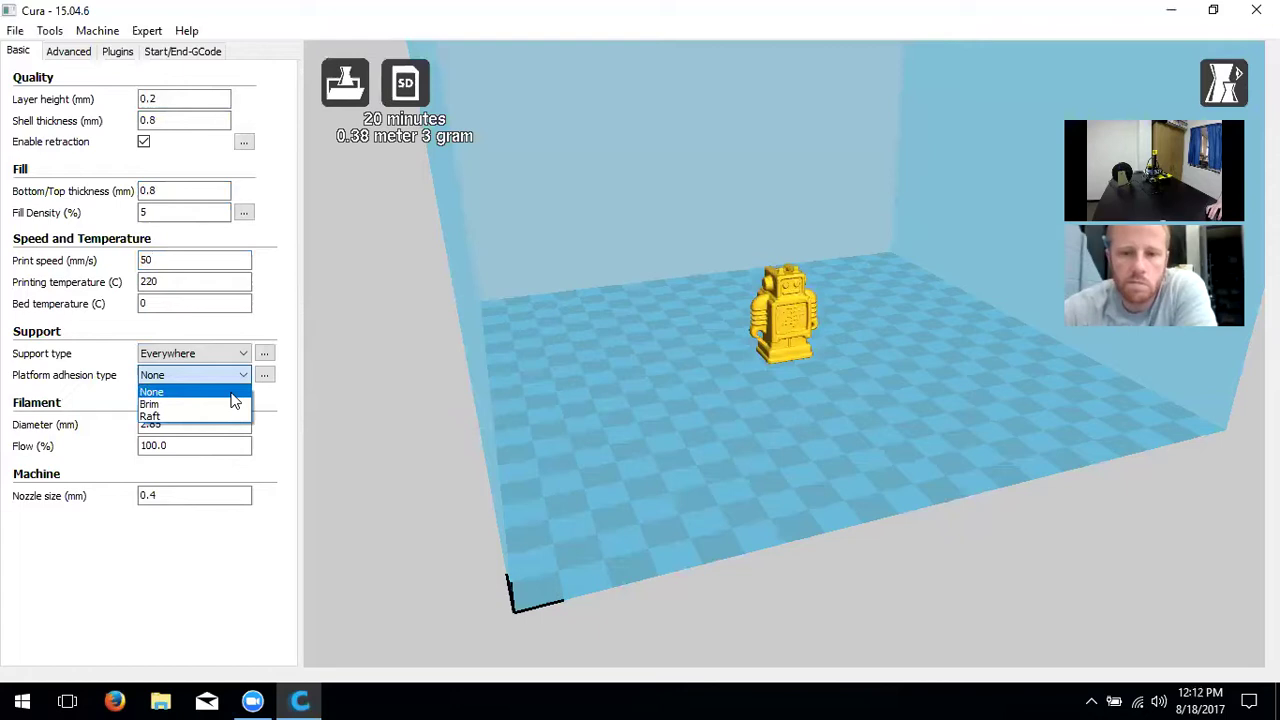
{"action": "left_click", "coordinate": [230, 393]}
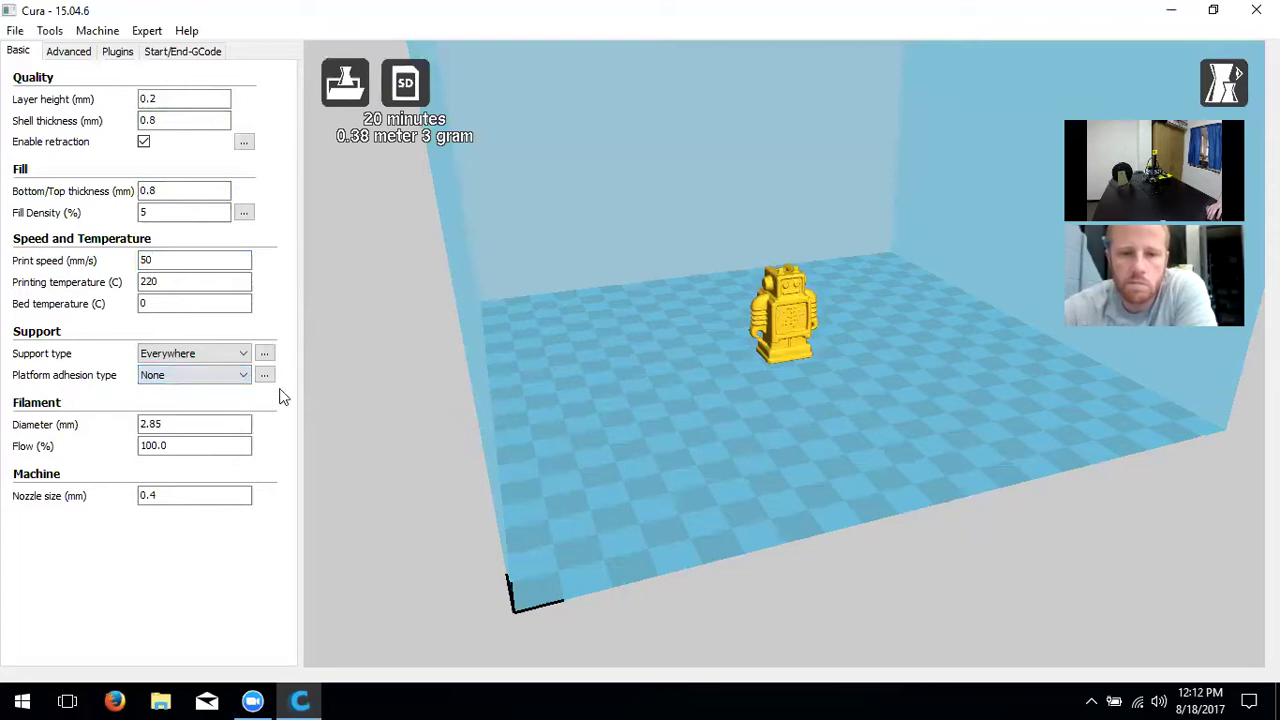
{"action": "left_click", "coordinate": [228, 425]}
Change the filament diameter from 2.85 to 1.75 mm
{"action": "double_click", "coordinate": [228, 425]}
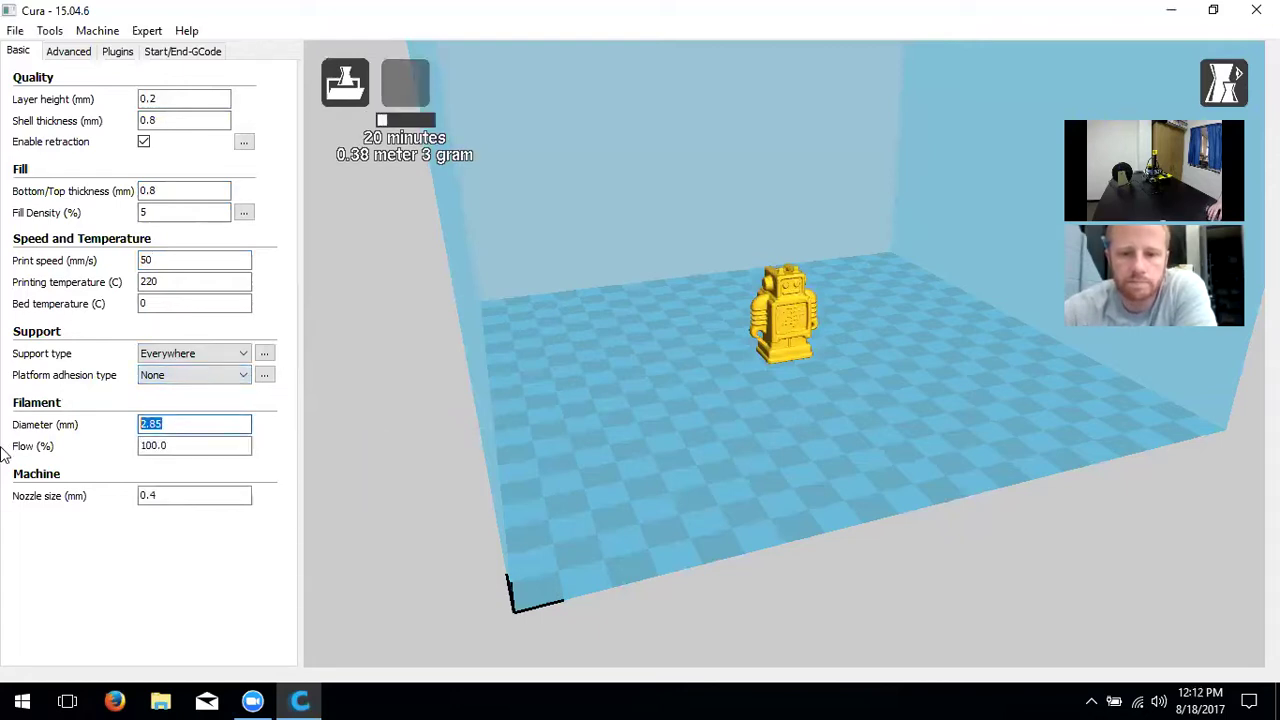
{"action": "type", "text": "1.75"}
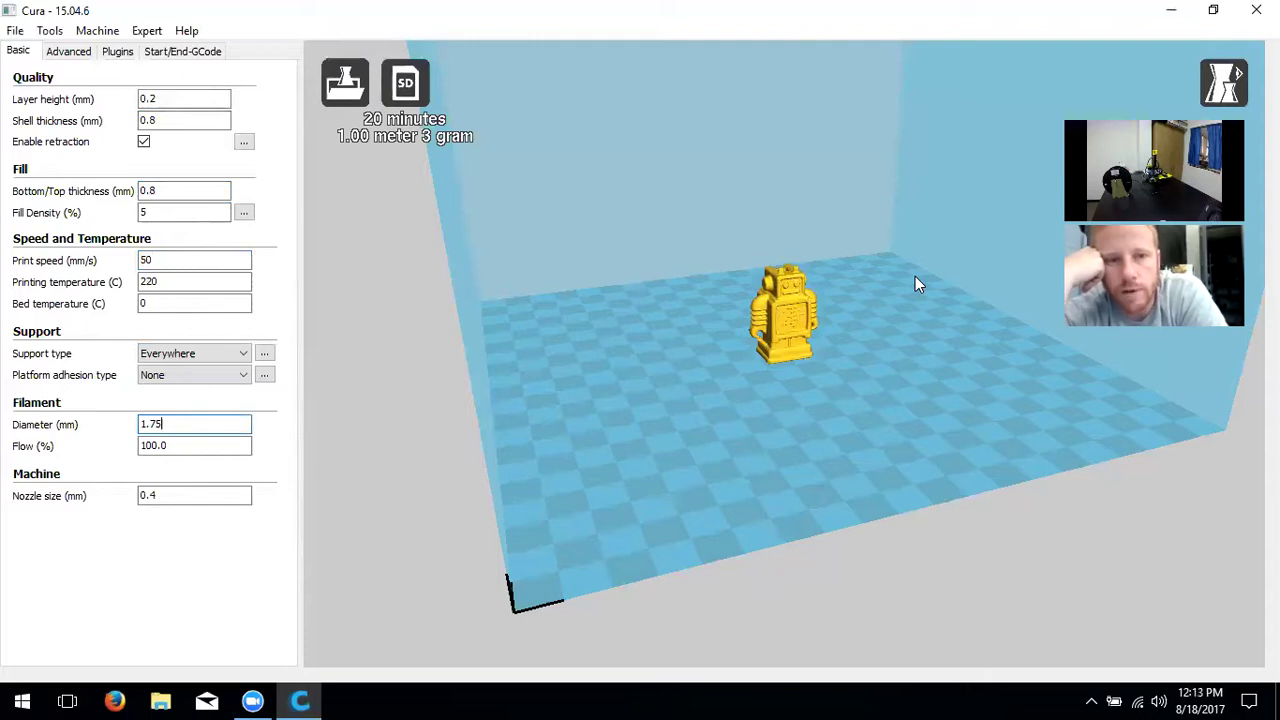
{"action": "left_click", "coordinate": [232, 450]}
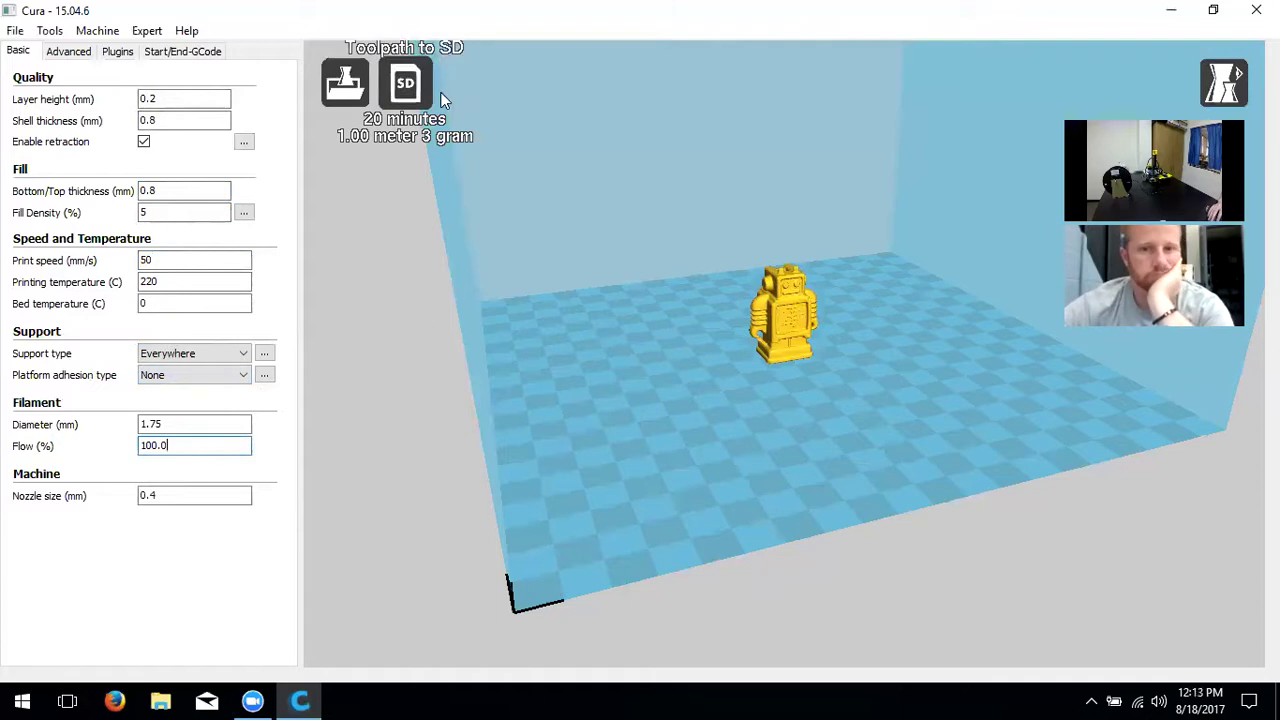
In Machine settings, set the build volume to 125 × 150 × 100 mm
{"action": "left_click", "coordinate": [120, 35]}
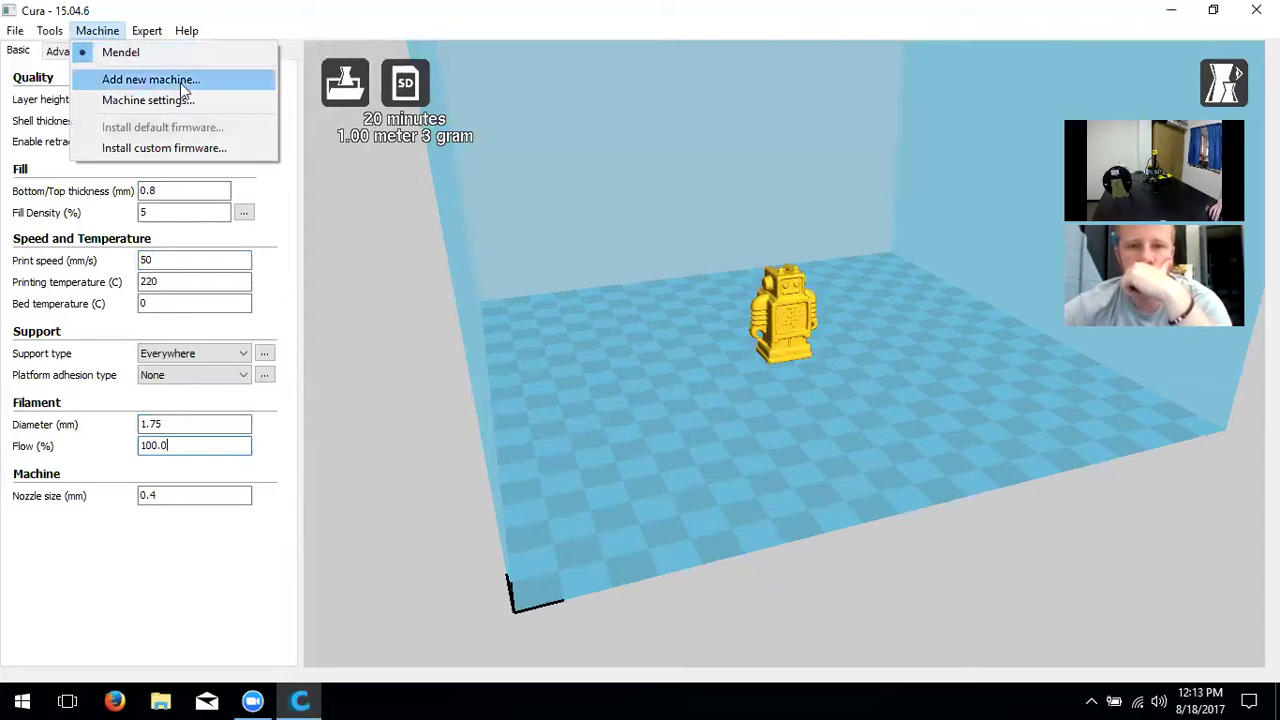
{"action": "left_click", "coordinate": [143, 100]}
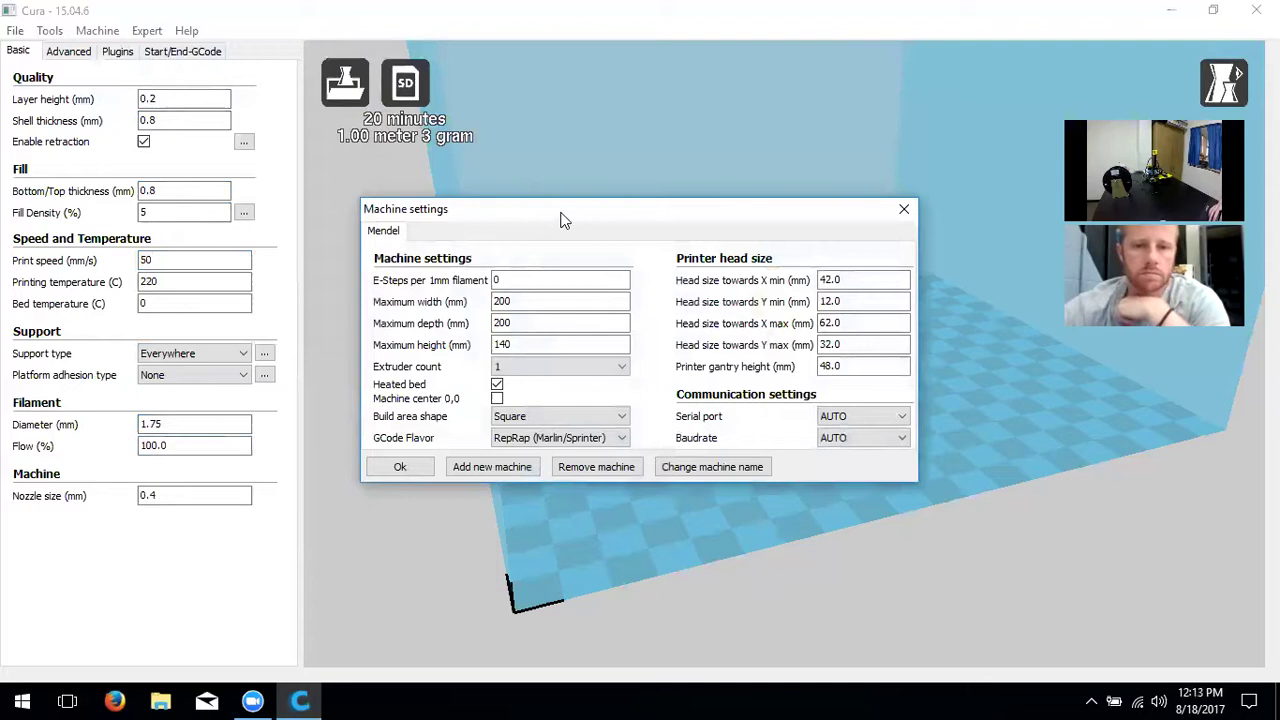
{"action": "left_click_drag", "start_coordinate": [564, 206], "coordinate": [572, 196]}
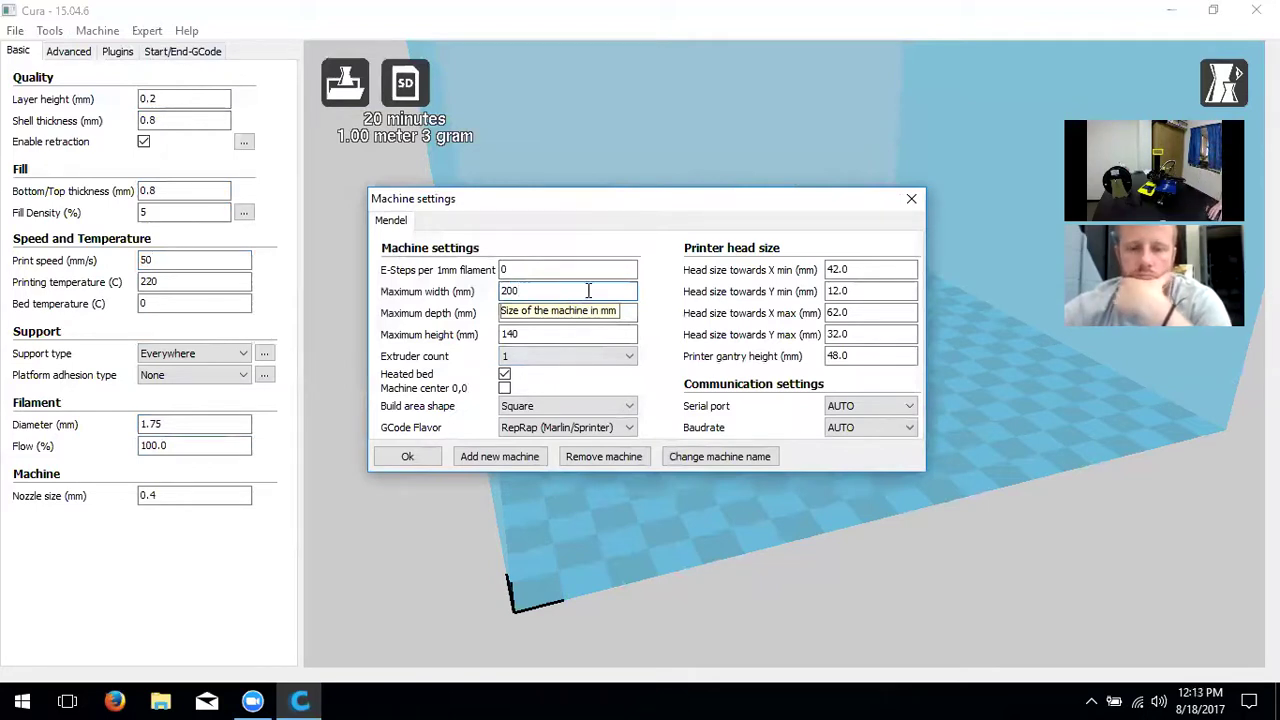
{"action": "left_click_drag", "start_coordinate": [561, 286], "coordinate": [447, 283]}
{"action": "key", "text": "BackSpace"}
{"action": "type", "text": "125"}
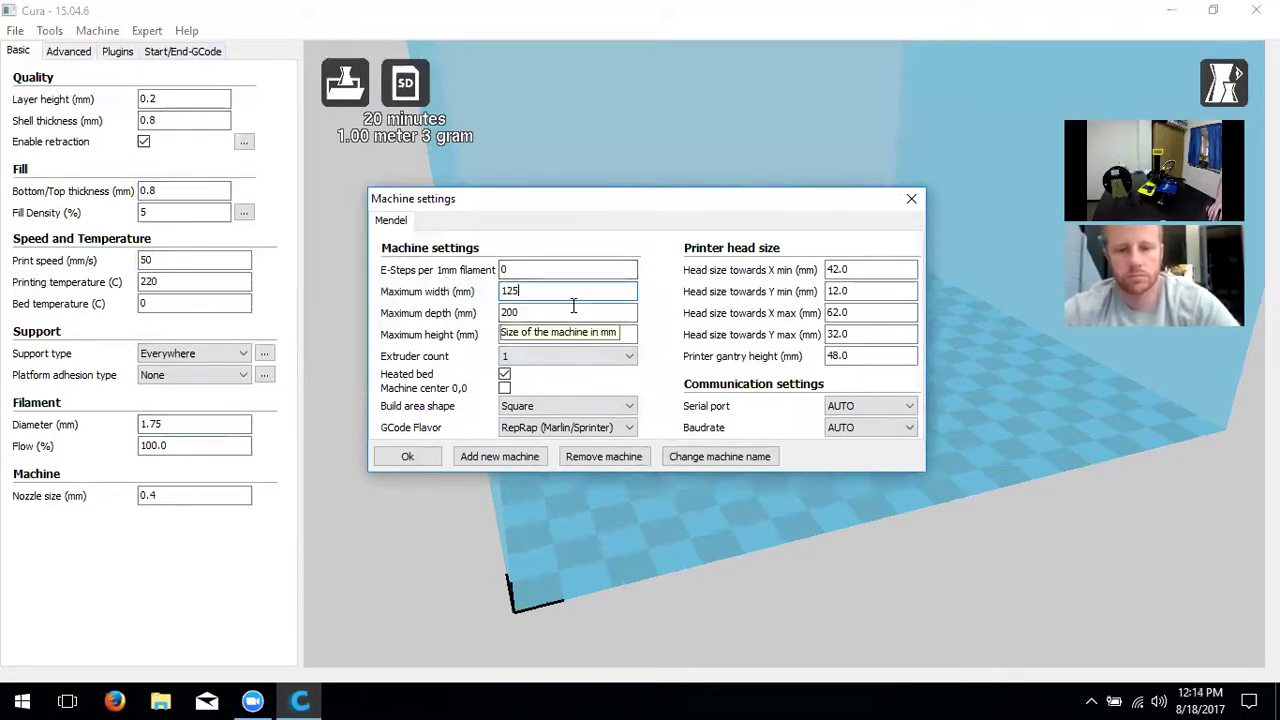
{"action": "left_click_drag", "start_coordinate": [584, 313], "coordinate": [452, 314]}
{"action": "type", "text": "150"}
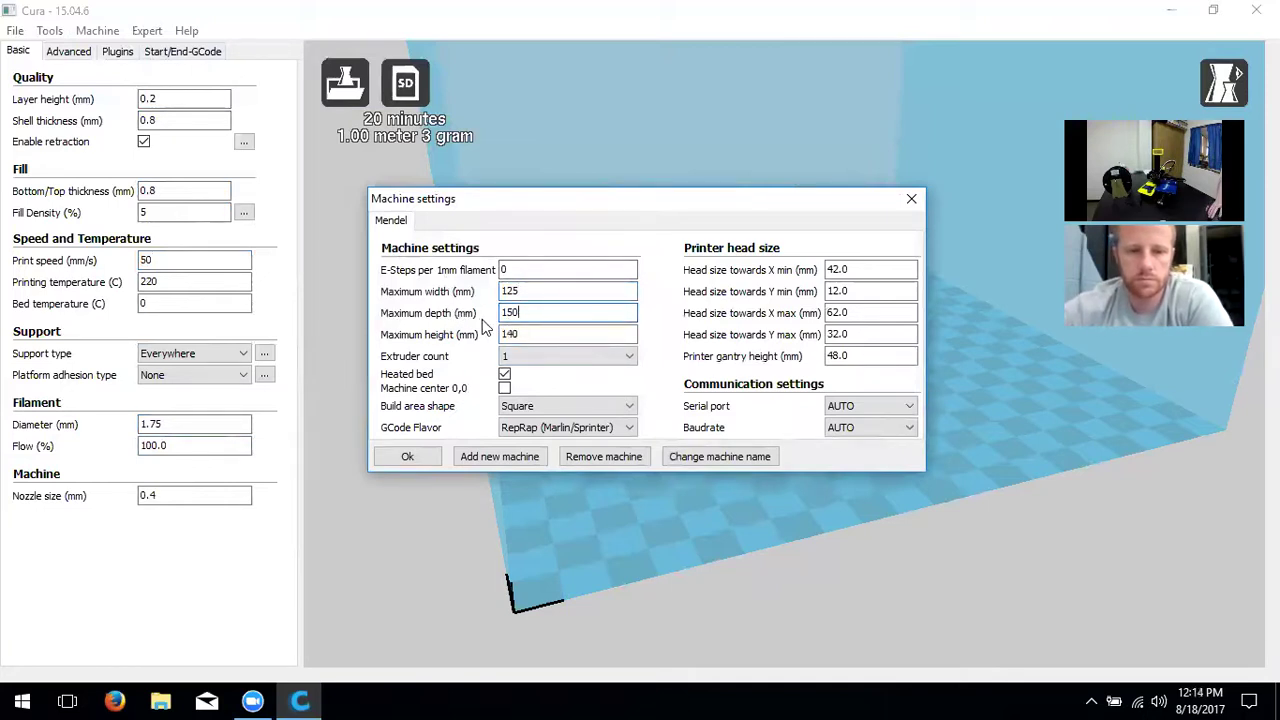
{"action": "left_click_drag", "start_coordinate": [537, 338], "coordinate": [457, 336]}
{"action": "type", "text": "1"}
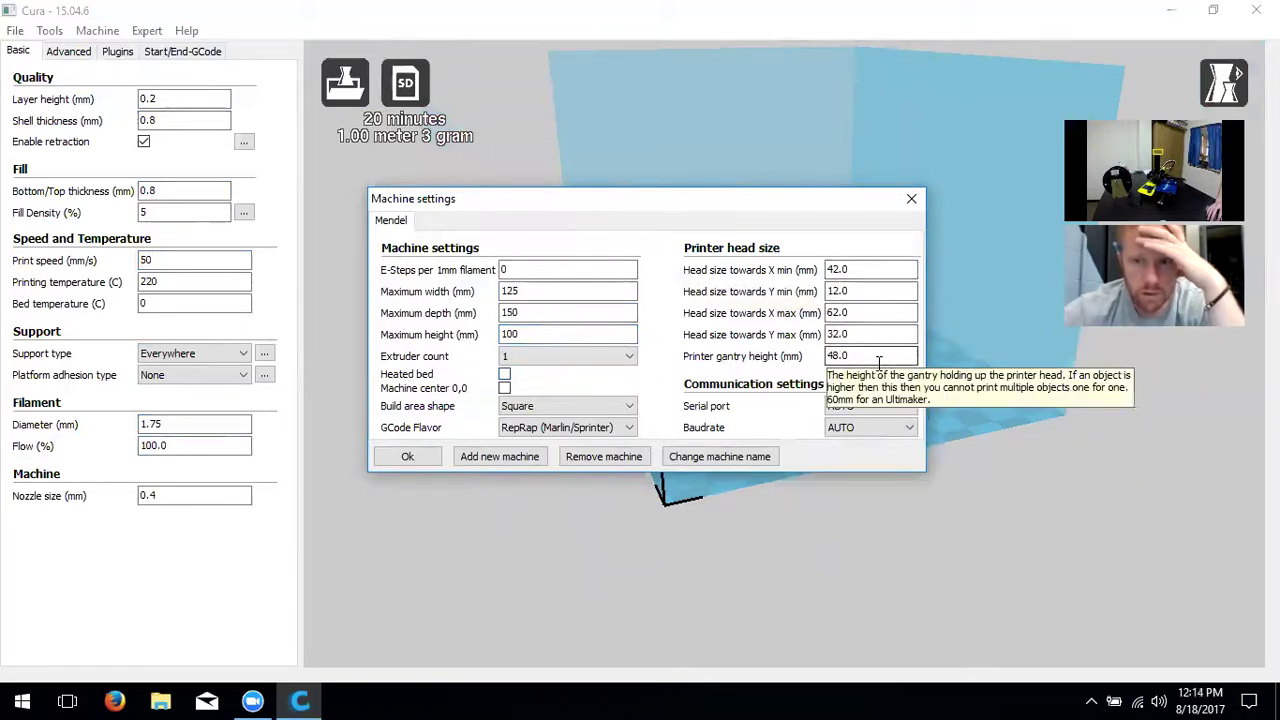
Set all four printer head size values and the gantry height to 0
{"action": "left_click", "coordinate": [875, 269]}
{"action": "type", "text": "0"}
{"action": "key", "text": "Tab"}
{"action": "type", "text": "0"}
{"action": "key", "text": "Tab"}
{"action": "type", "text": "0"}
{"action": "key", "text": "Tab"}
{"action": "type", "text": "0"}
{"action": "key", "text": "Tab"}
{"action": "type", "text": "0"}
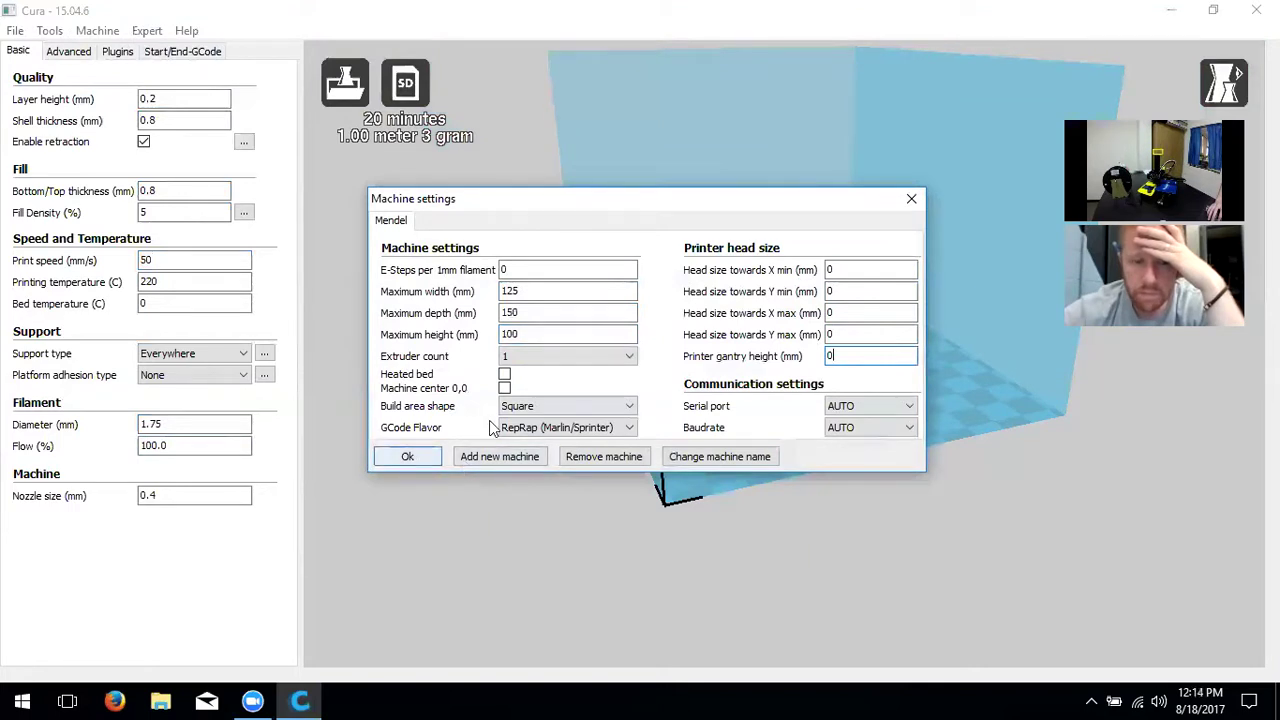
Rename the machine profile to NWA3D A5 and launch the Add new machine wizard
{"action": "left_click", "coordinate": [718, 458]}
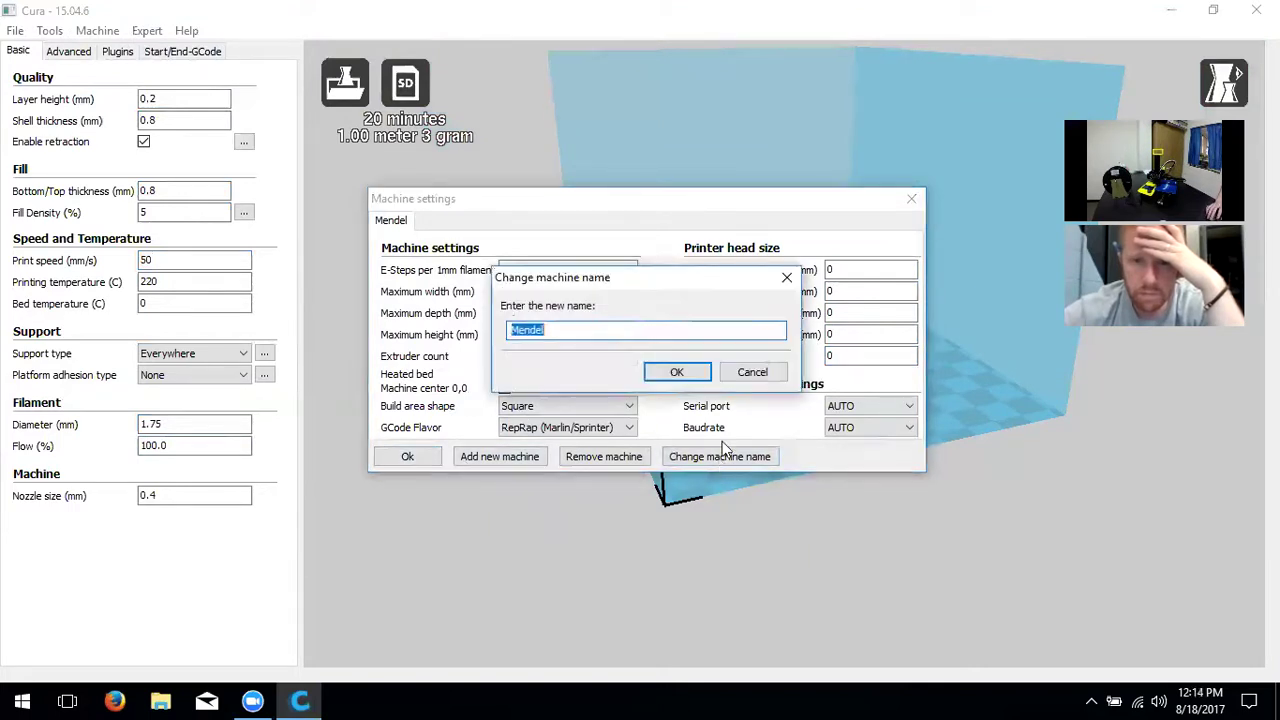
{"action": "type", "text": "NWA"}
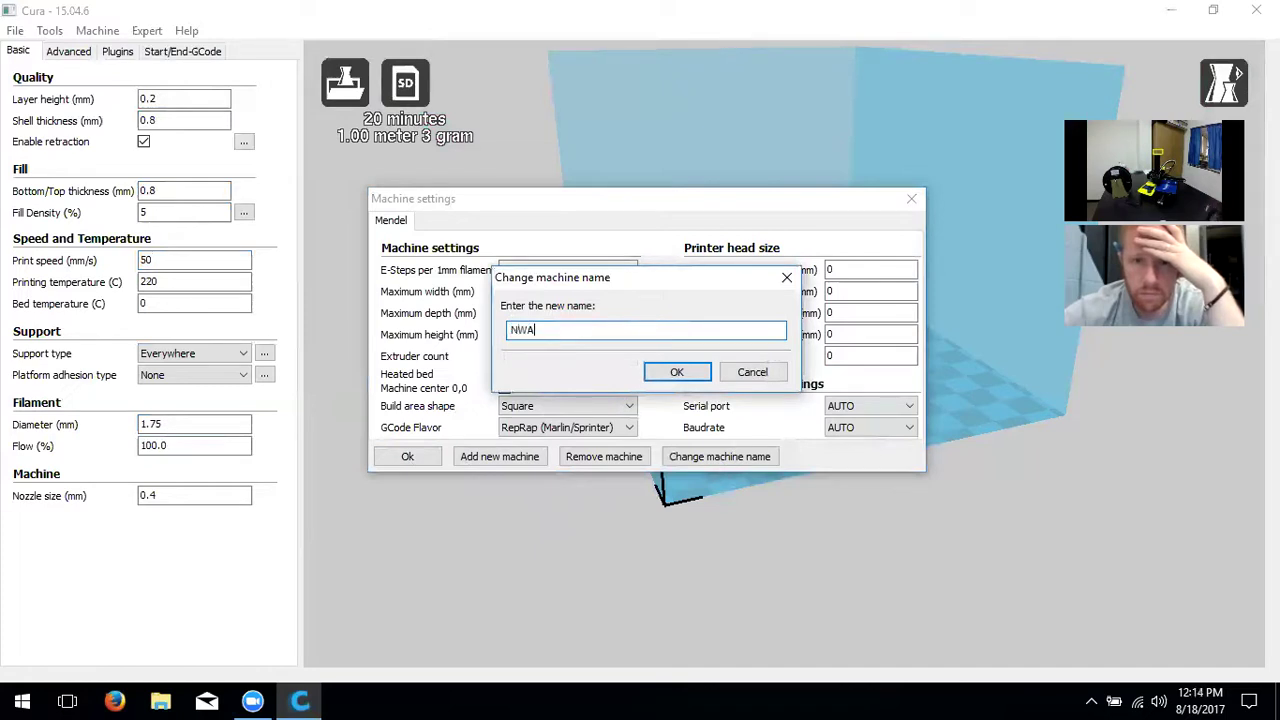
{"action": "type", "text": "3D A5"}
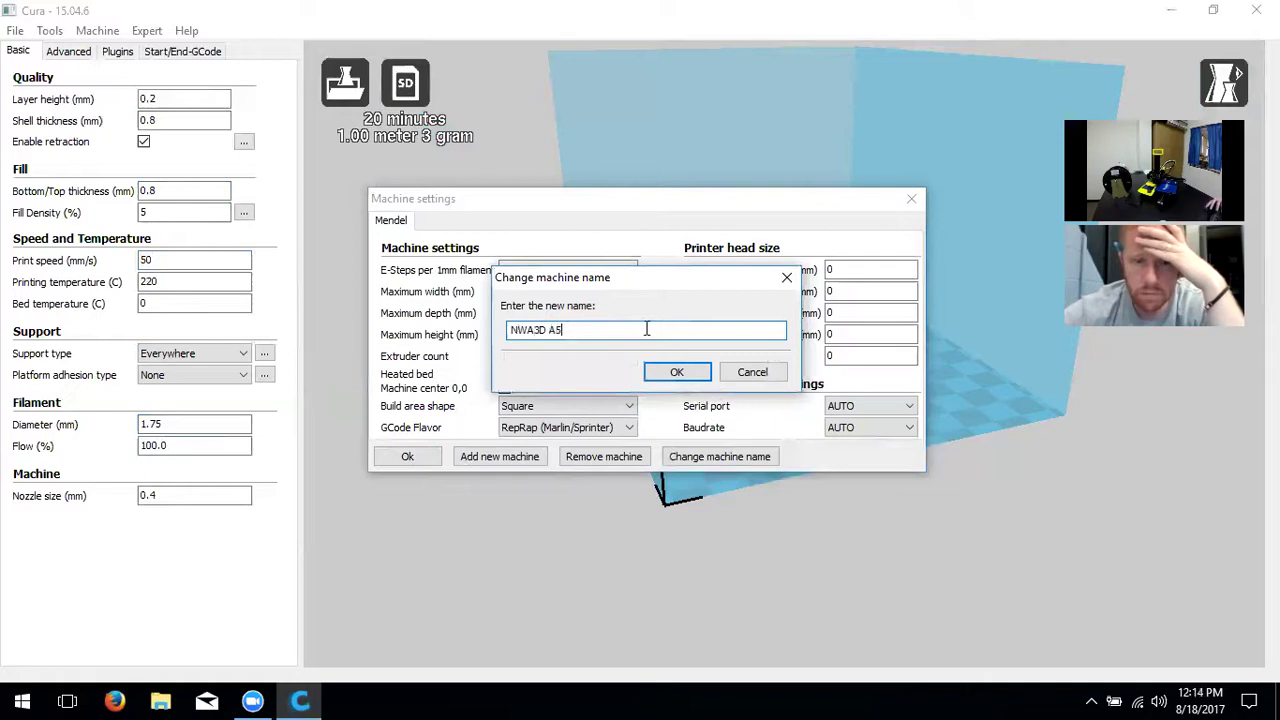
{"action": "left_click", "coordinate": [686, 369]}
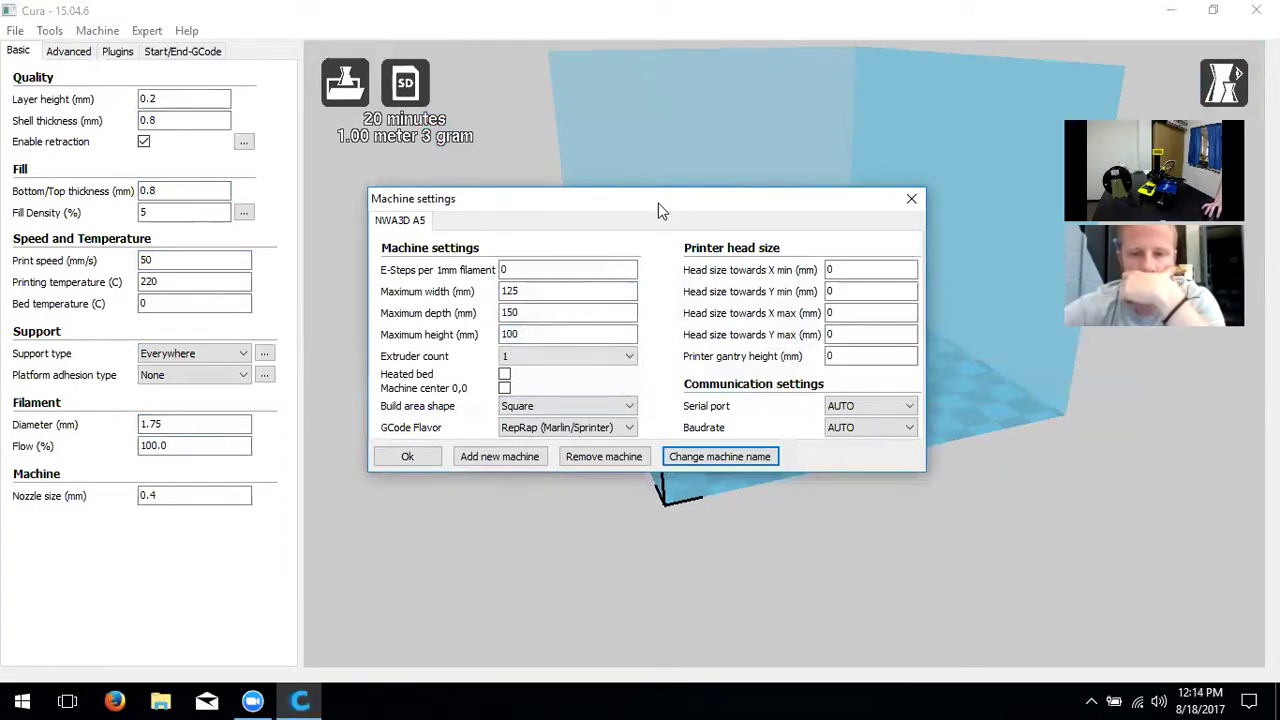
{"action": "left_click", "coordinate": [532, 461]}
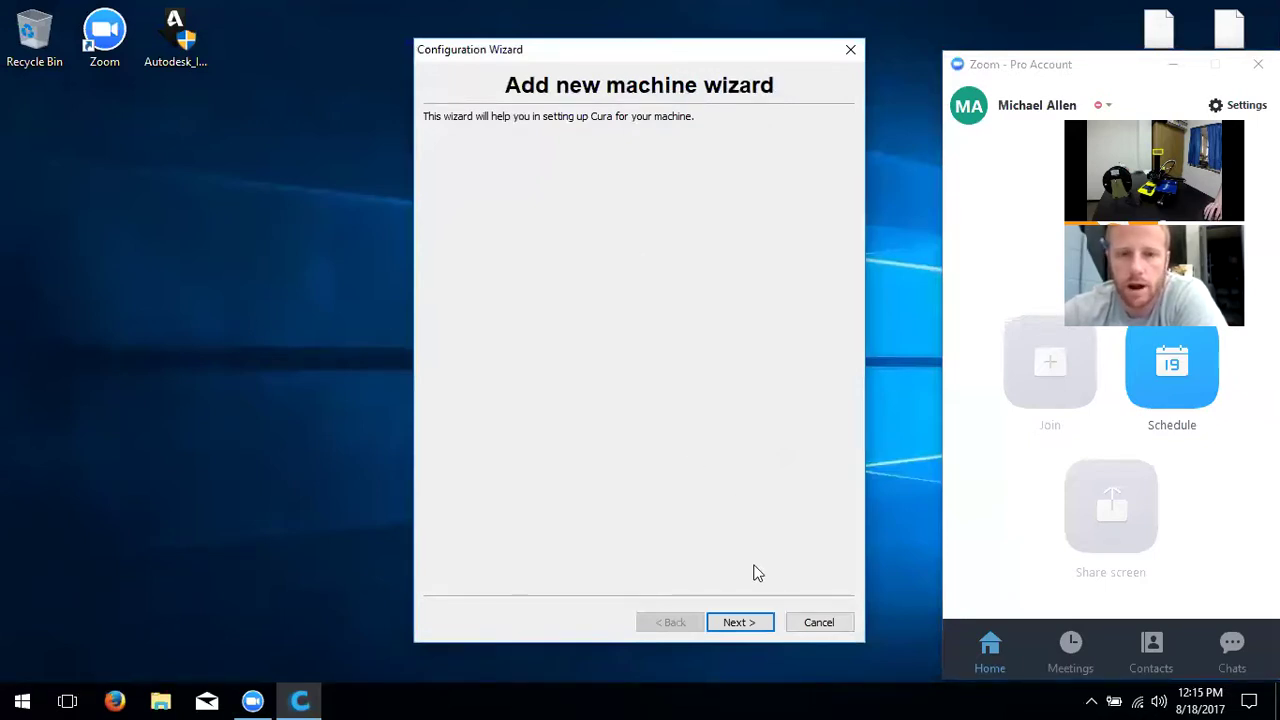
Add a new Mendel machine profile through the wizard
{"action": "left_click", "coordinate": [759, 622]}
{"action": "left_click", "coordinate": [762, 625]}
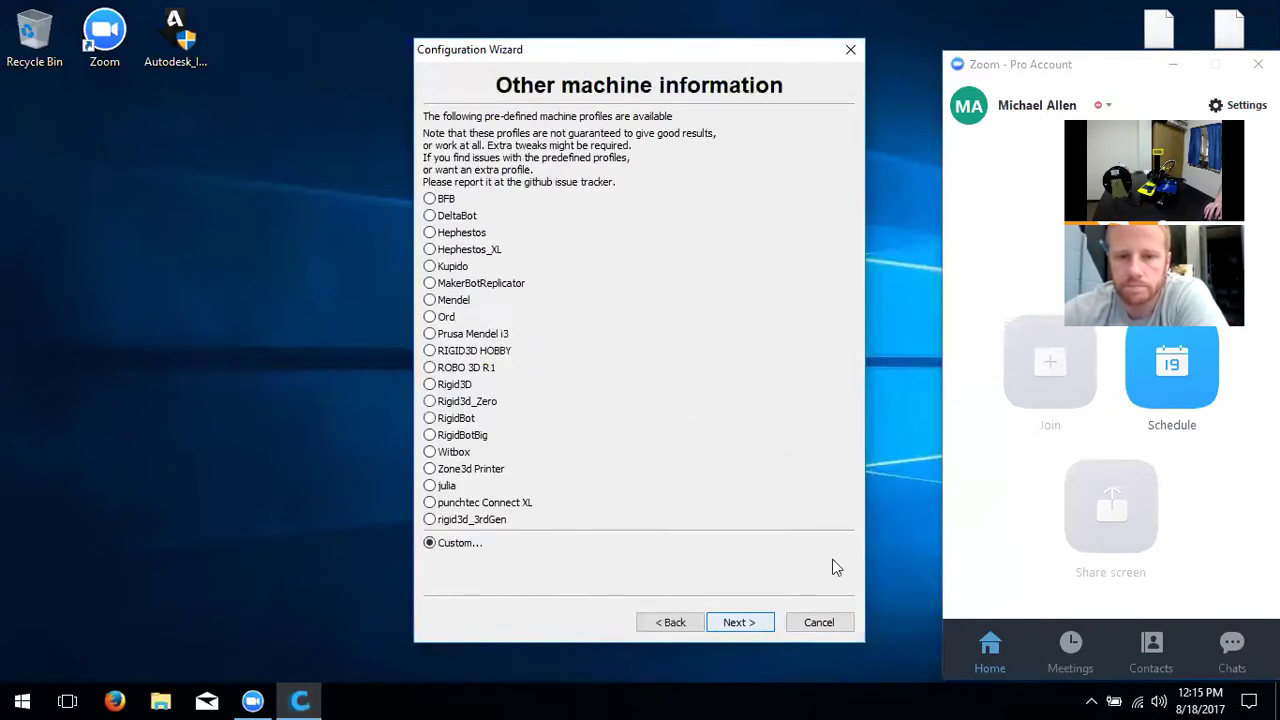
{"action": "left_click", "coordinate": [545, 302]}
{"action": "left_click", "coordinate": [759, 623]}
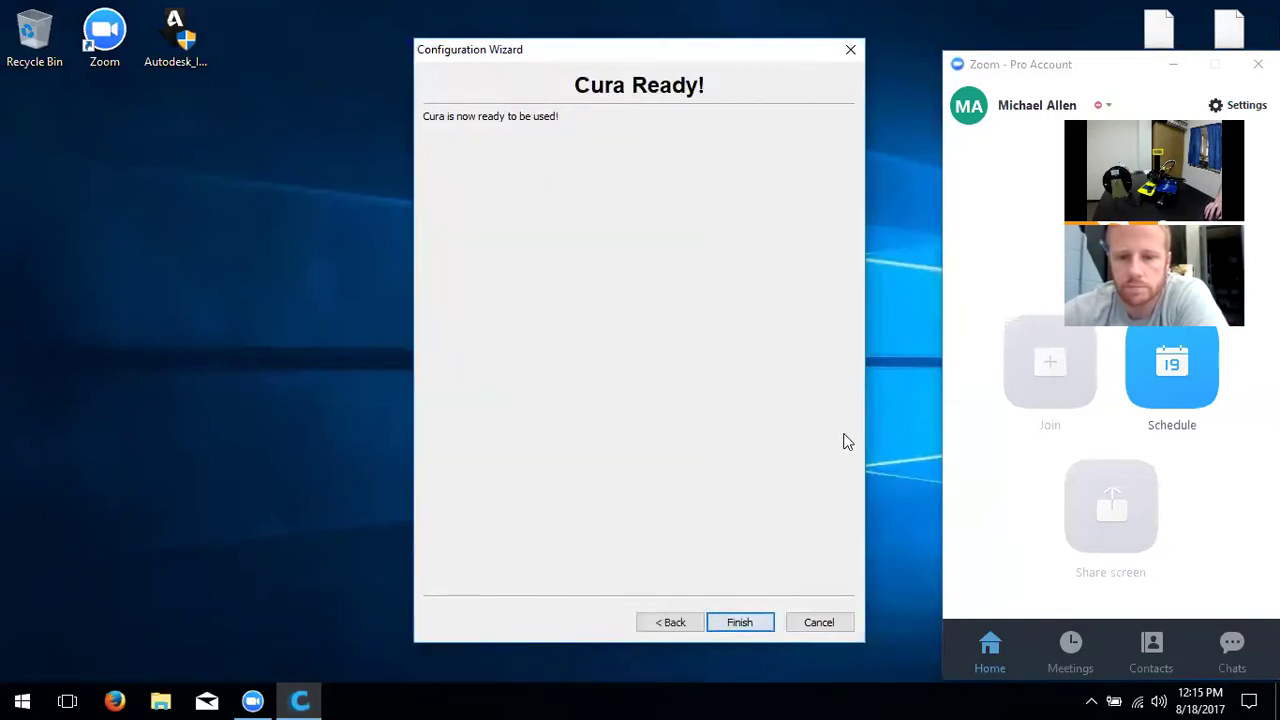
{"action": "left_click", "coordinate": [757, 625]}
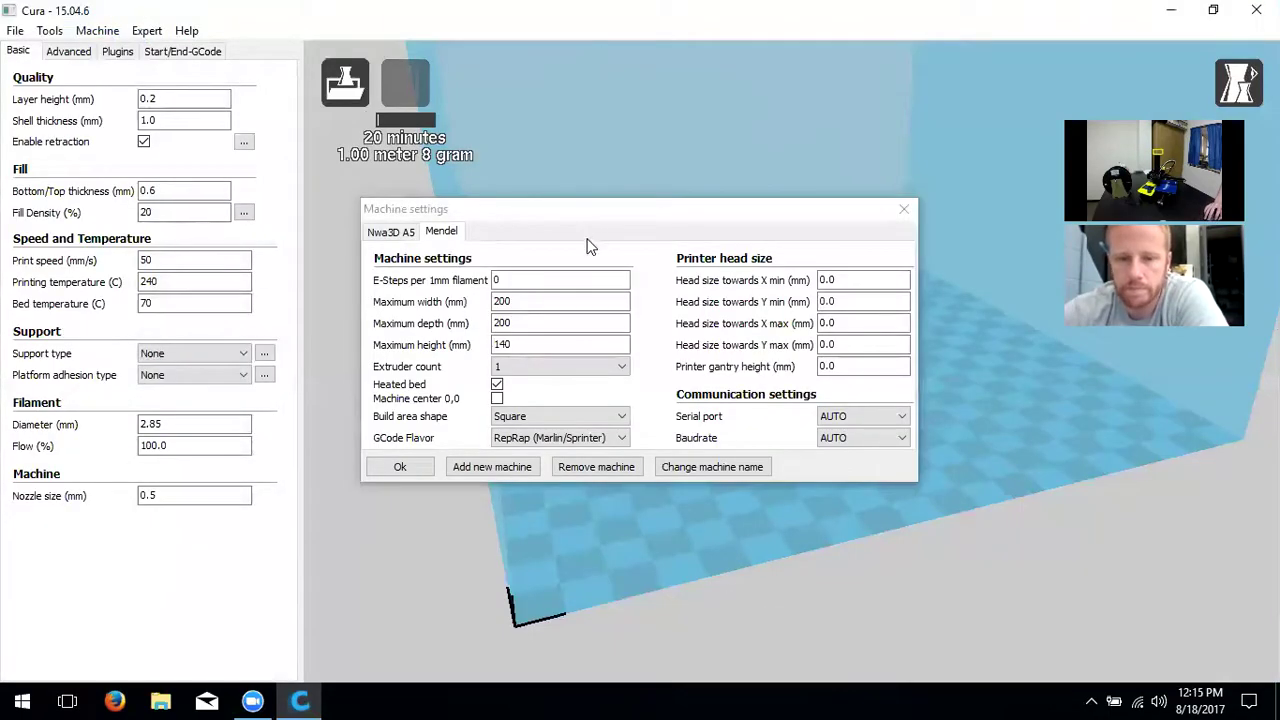
Set the Mendel build volume to 300 mm width, 300 mm depth and 400 mm height
{"action": "left_click", "coordinate": [577, 301]}
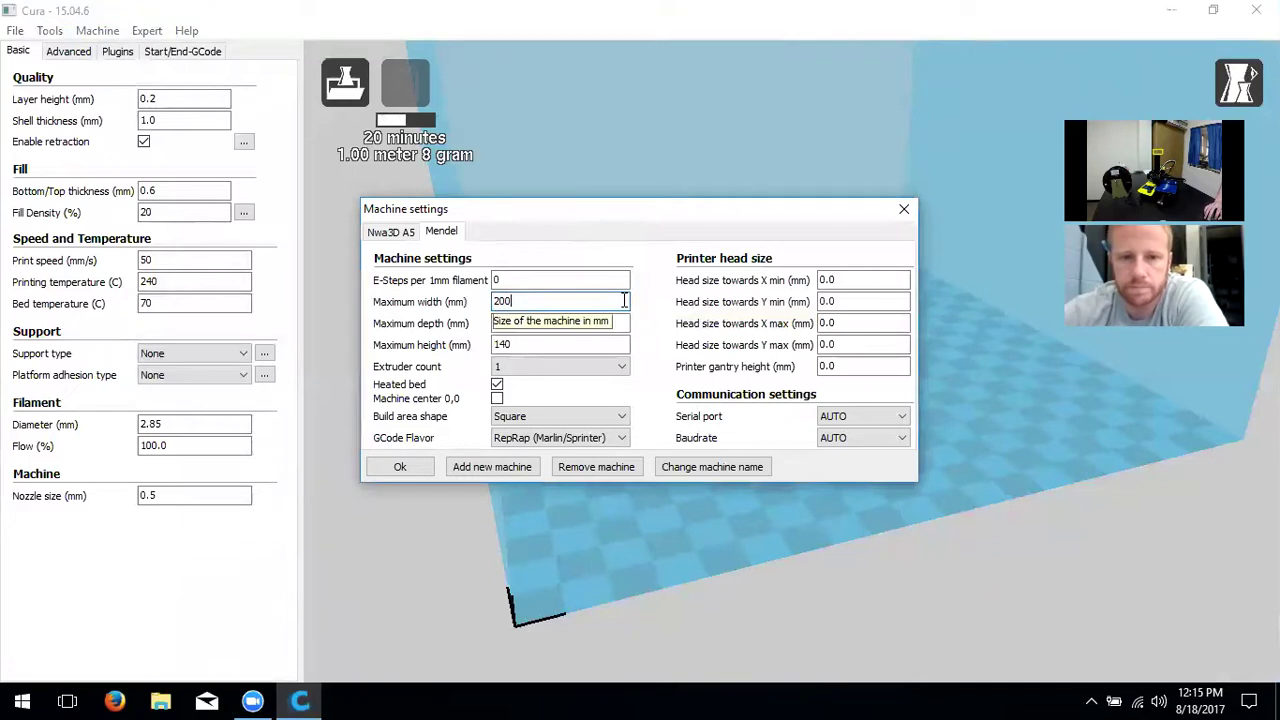
{"action": "left_click_drag", "start_coordinate": [466, 305], "coordinate": [445, 312]}
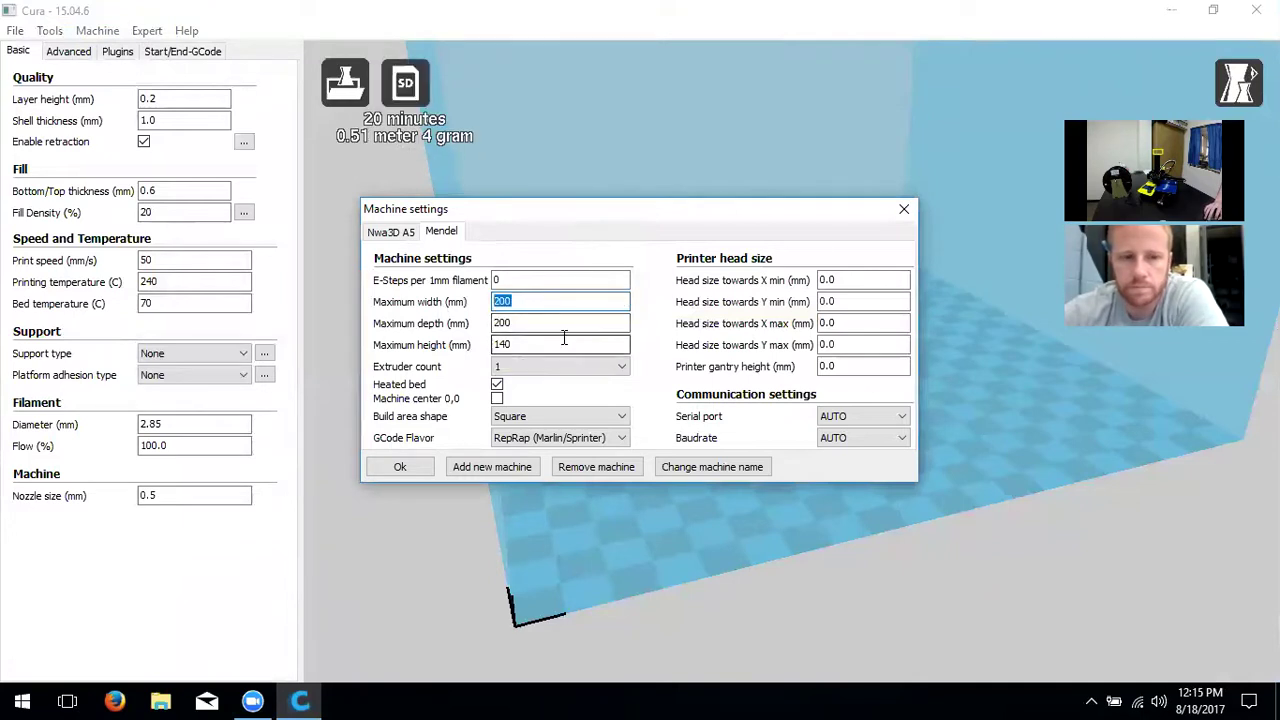
{"action": "type", "text": "300"}
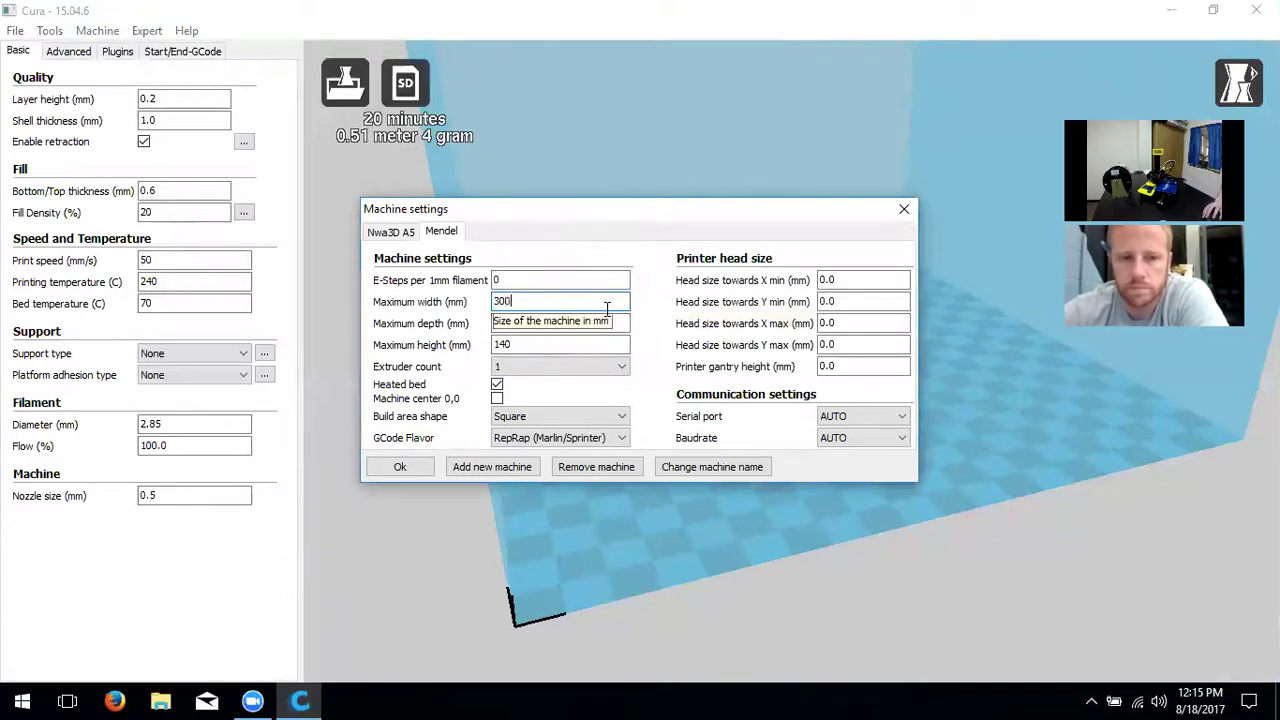
{"action": "double_click", "coordinate": [494, 325]}
{"action": "type", "text": "300"}
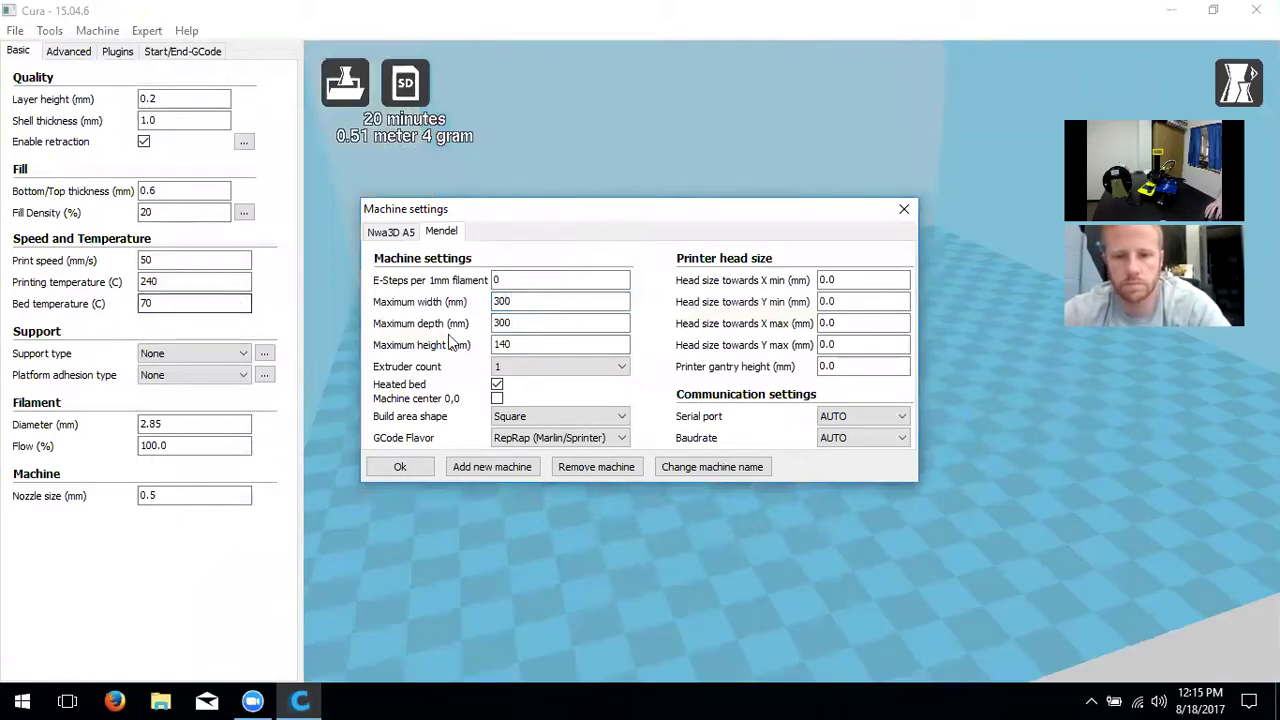
{"action": "key", "text": "Tab"}
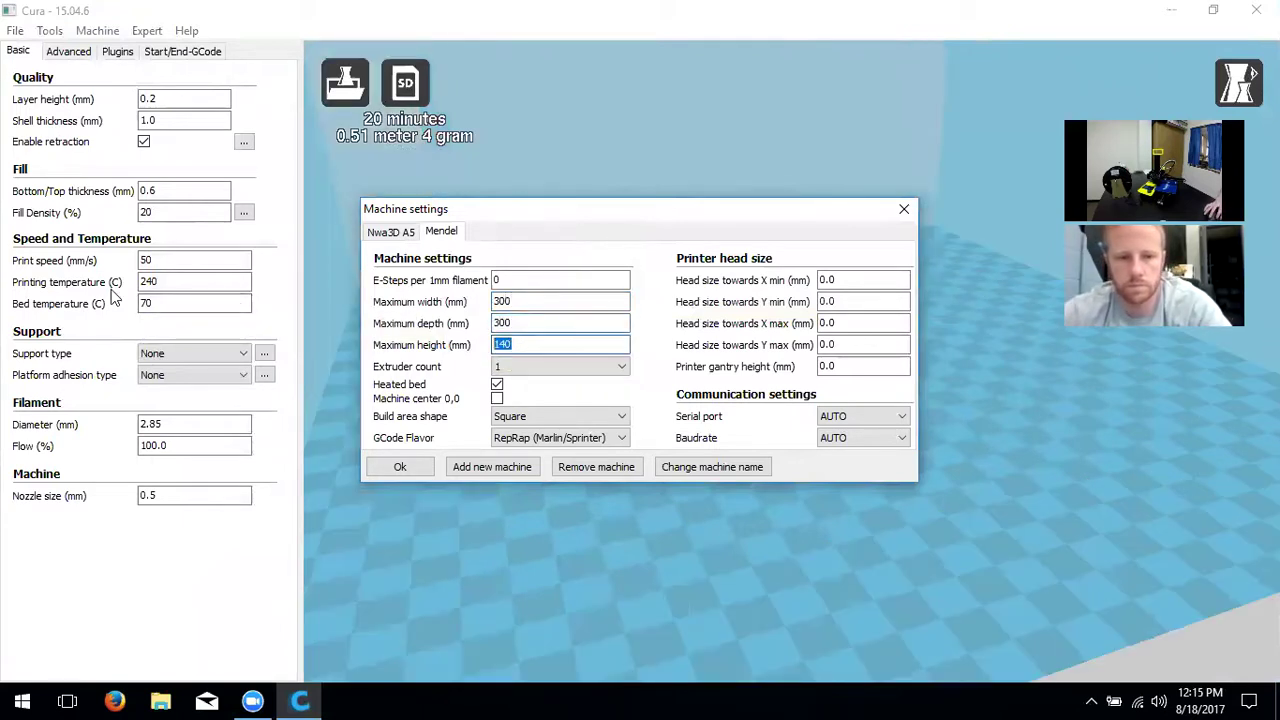
{"action": "type", "text": "40"}
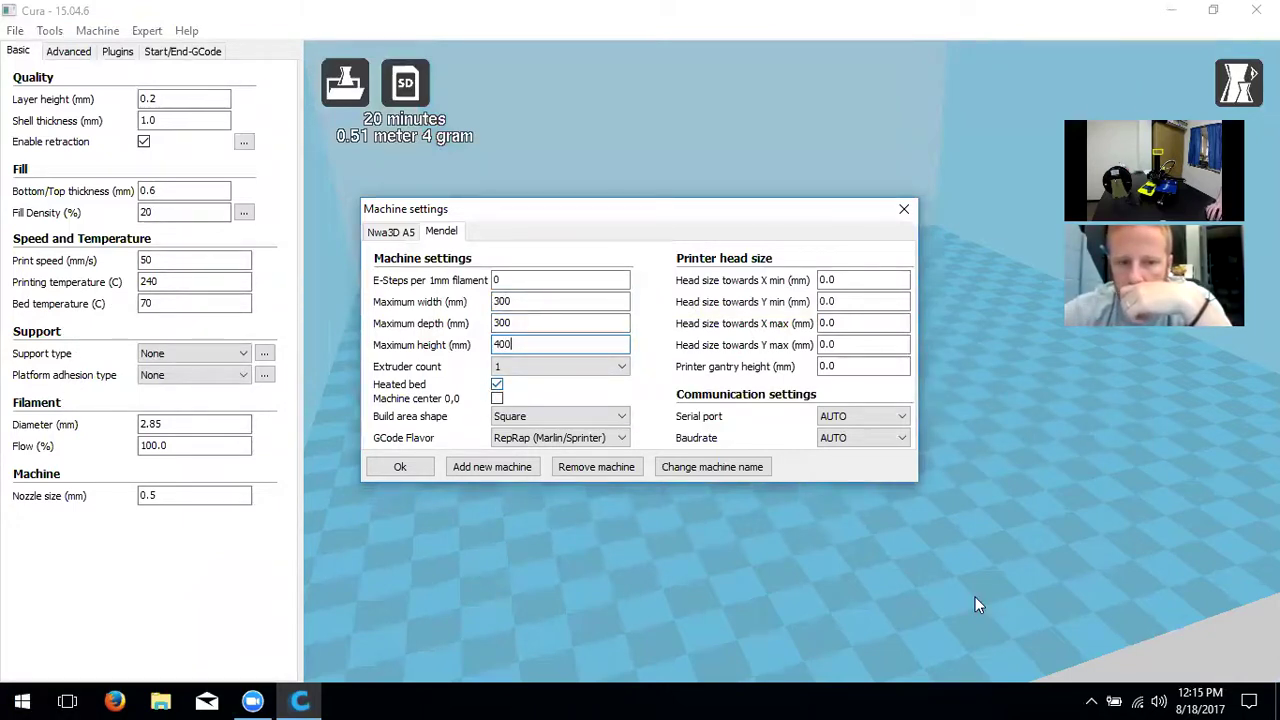
Rename the Mendel printer profile to NWA3D A31
{"action": "left_click", "coordinate": [668, 467]}
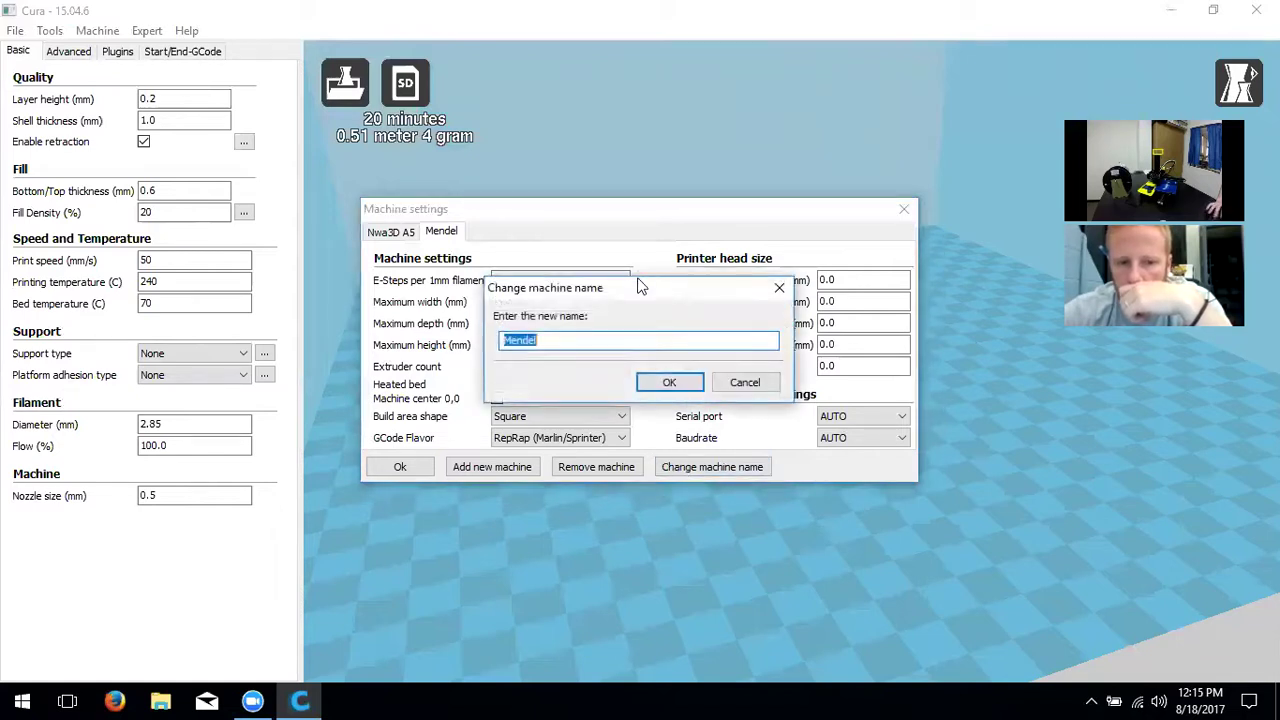
{"action": "type", "text": "NWA3D A31"}
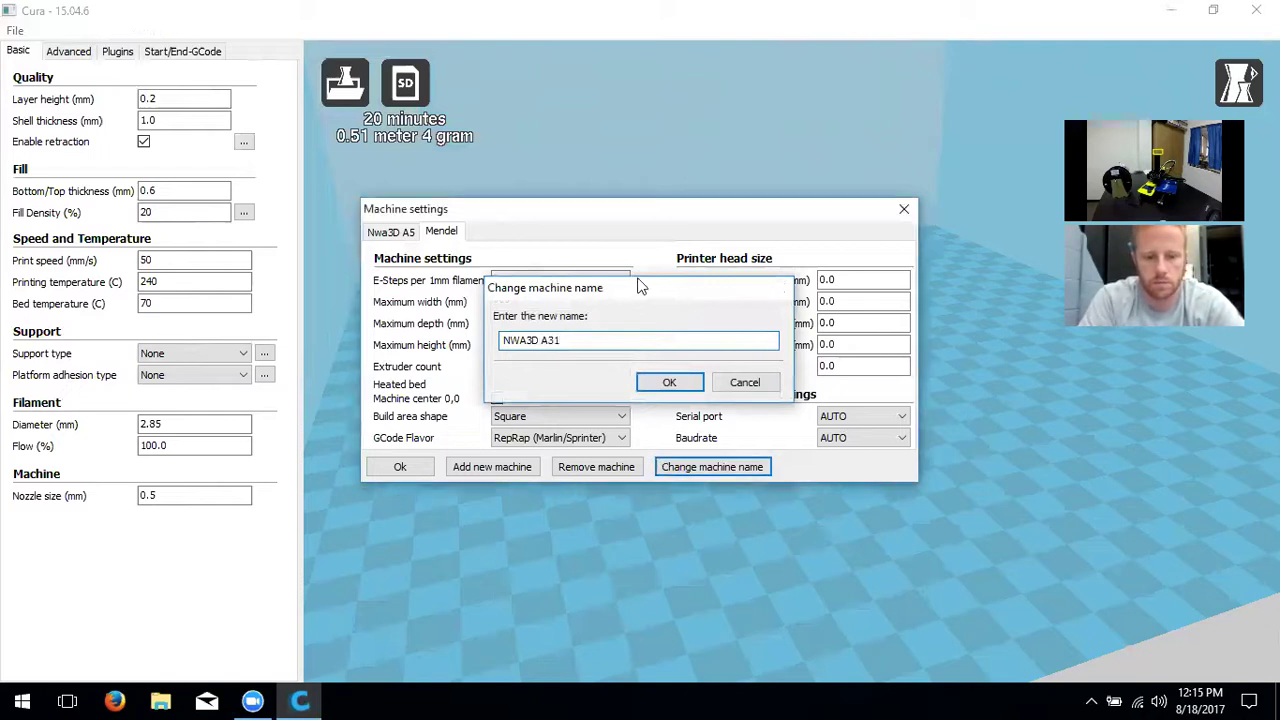
{"action": "key", "text": "Return"}
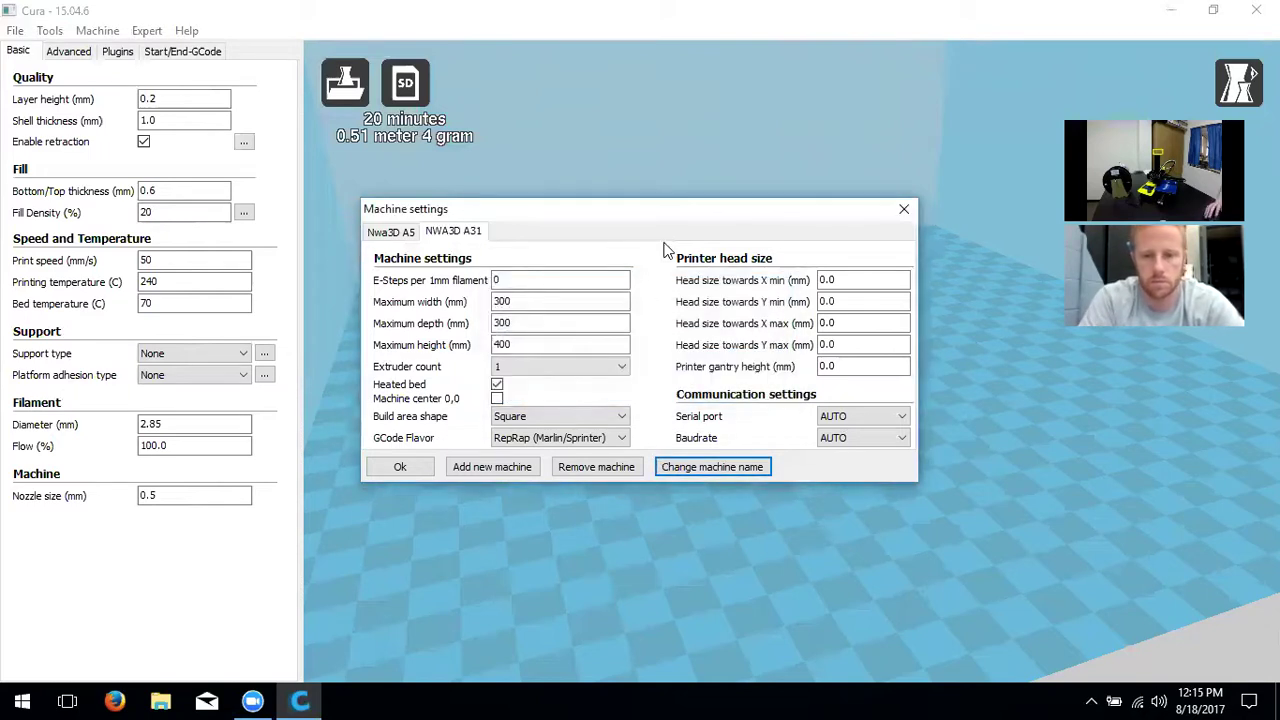
Apply the NWA3D A31 machine settings, look around the build volume, and show the Machine menu
{"action": "left_click", "coordinate": [400, 469]}
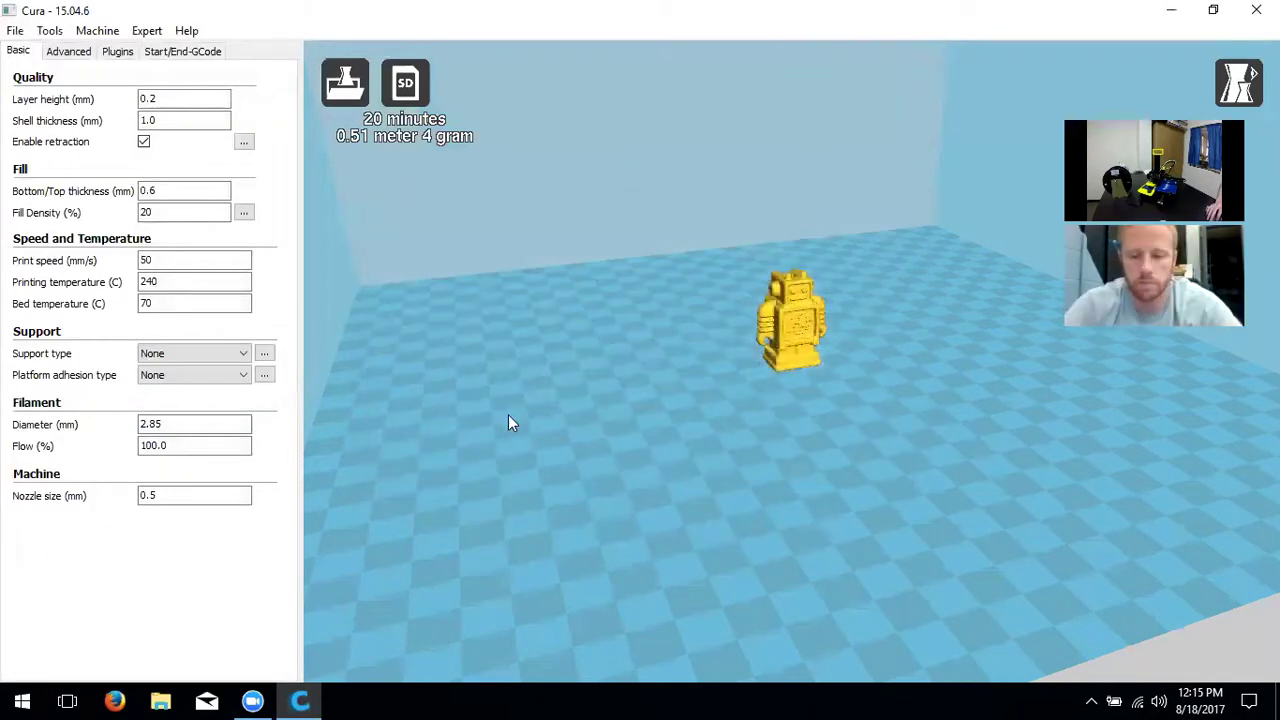
{"action": "scroll", "coordinate": [709, 411], "scroll_direction": "down", "scroll_amount": 6}
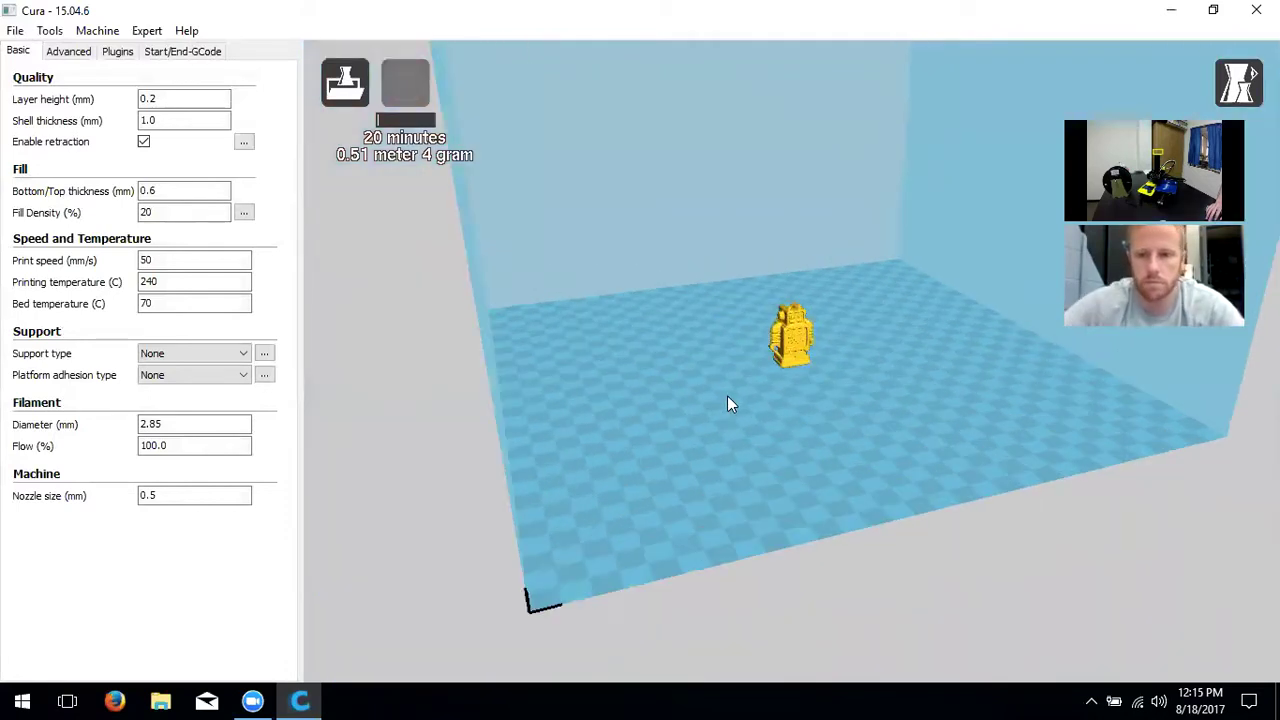
{"action": "scroll", "coordinate": [787, 398], "scroll_direction": "up", "scroll_amount": 5}
{"action": "right_click_drag", "start_coordinate": [913, 416], "coordinate": [835, 482]}
{"action": "scroll", "coordinate": [854, 491], "scroll_direction": "up", "scroll_amount": 2}
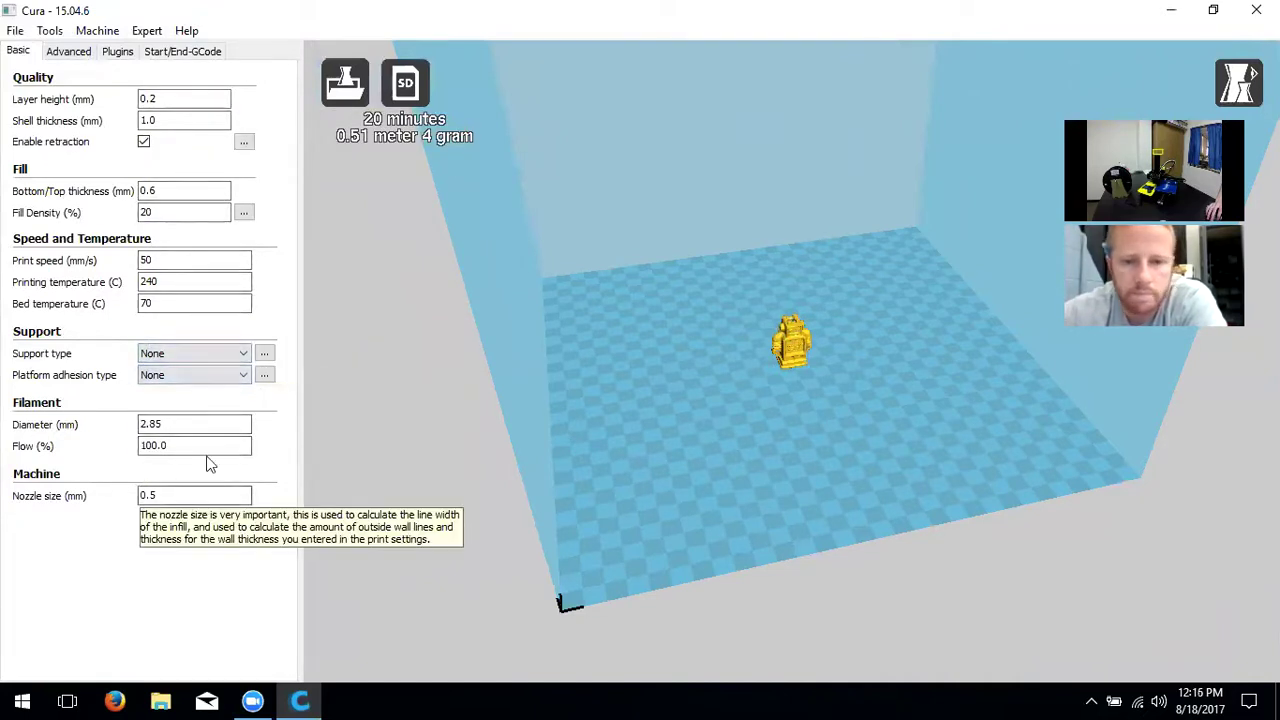
{"action": "left_click", "coordinate": [105, 31]}
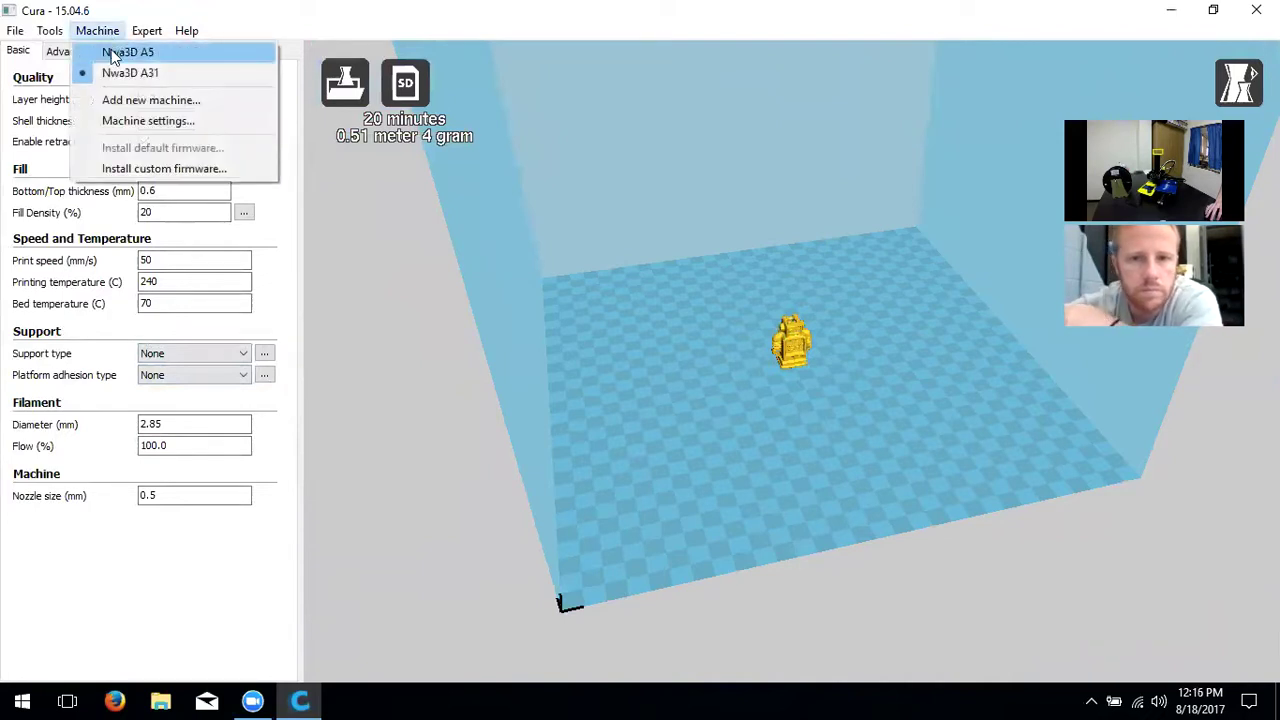
Switch to the Nwa3D A5 printer and delete the robot model from the build plate
{"action": "left_click", "coordinate": [112, 55]}
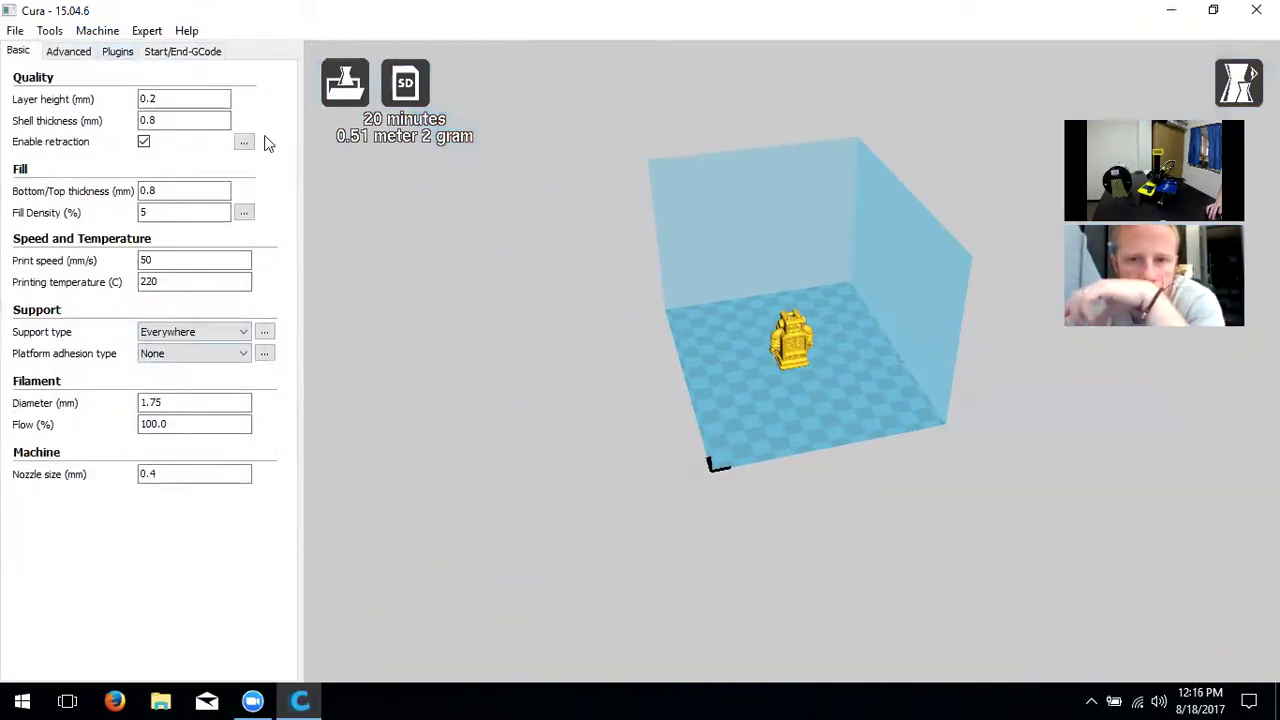
{"action": "scroll", "coordinate": [924, 435], "scroll_direction": "up", "scroll_amount": 3}
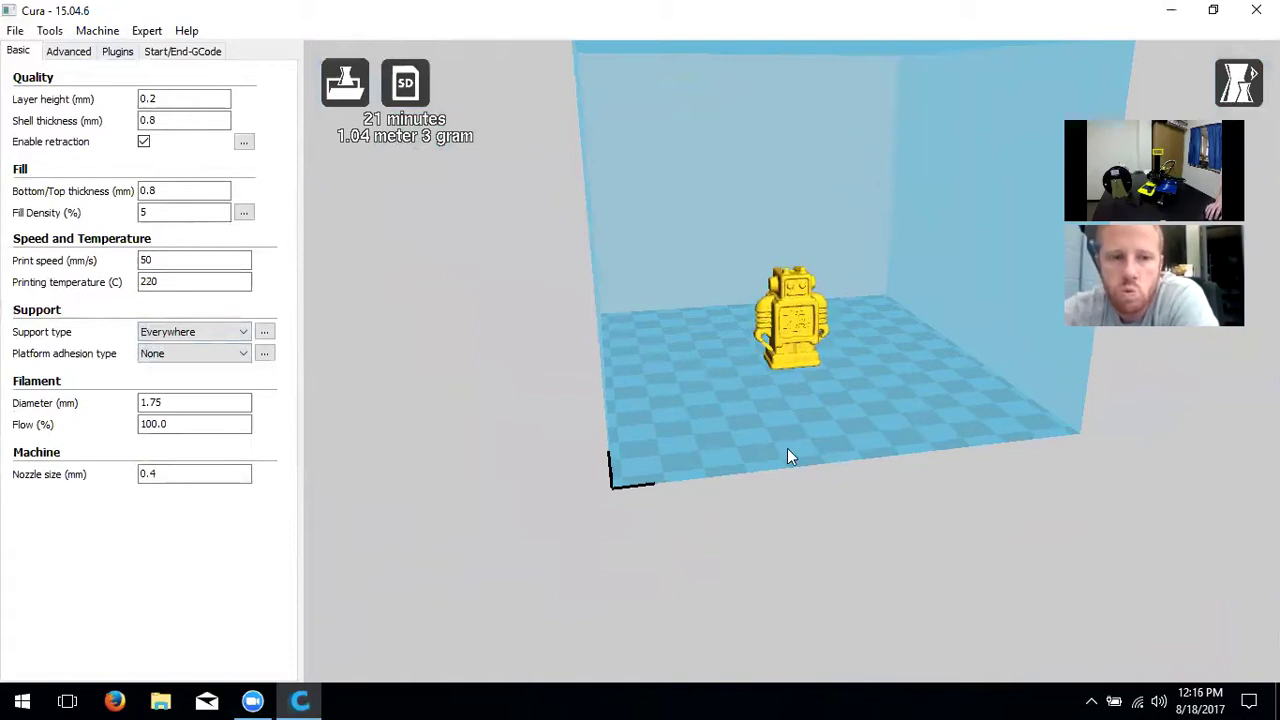
{"action": "right_click", "coordinate": [798, 322]}
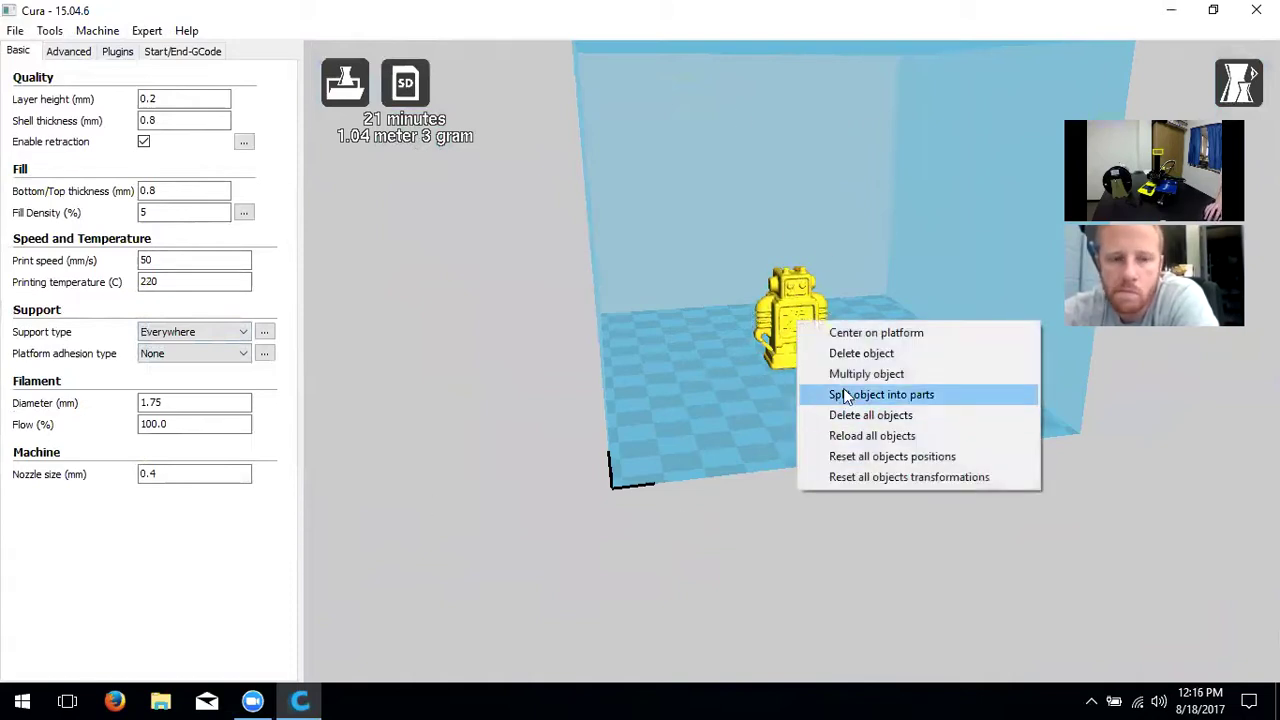
{"action": "left_click", "coordinate": [789, 317]}
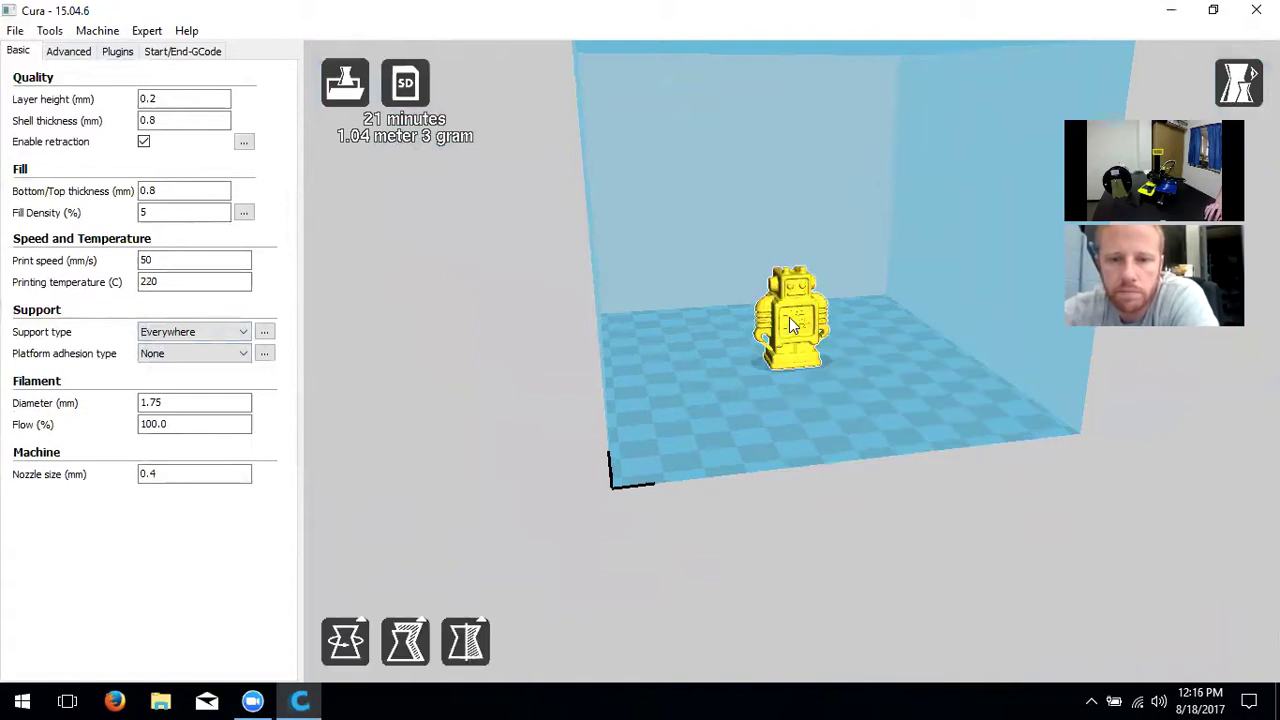
{"action": "right_click", "coordinate": [789, 317]}
{"action": "left_click", "coordinate": [912, 412]}
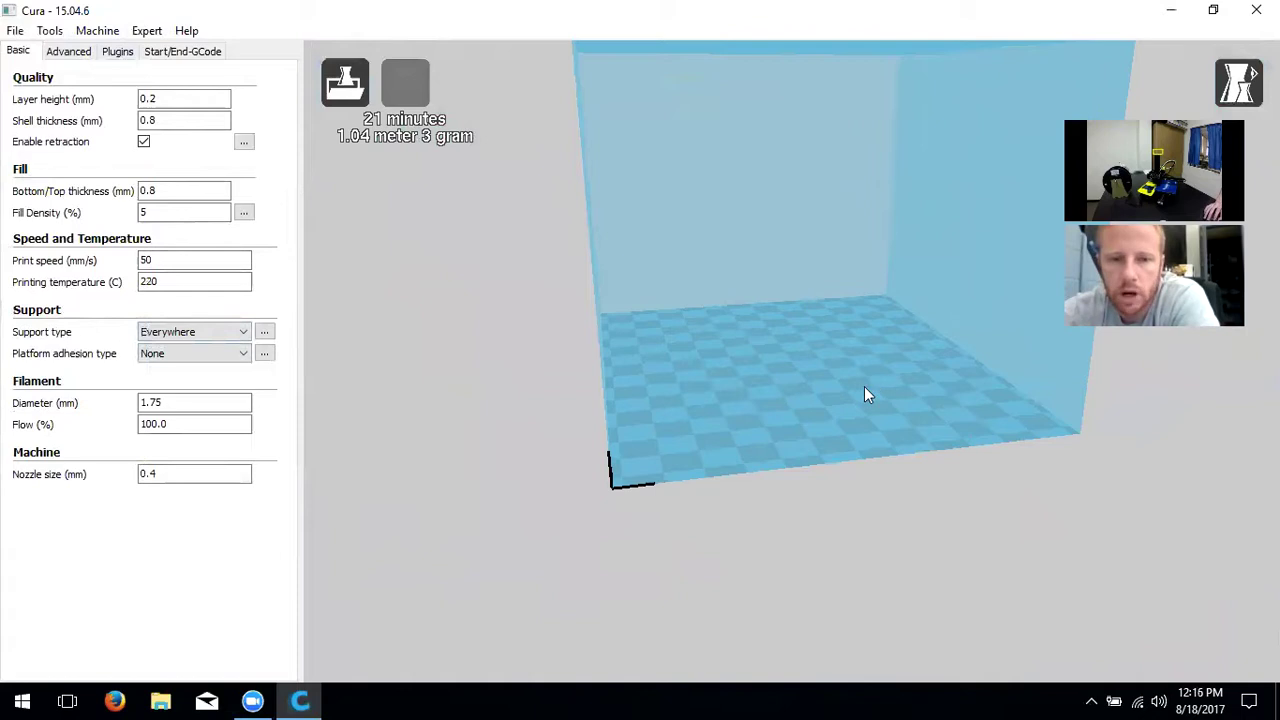
Load Six Sided Dice (d6) from the STL files folder on NWA3D (E:)
{"action": "left_click", "coordinate": [343, 88]}
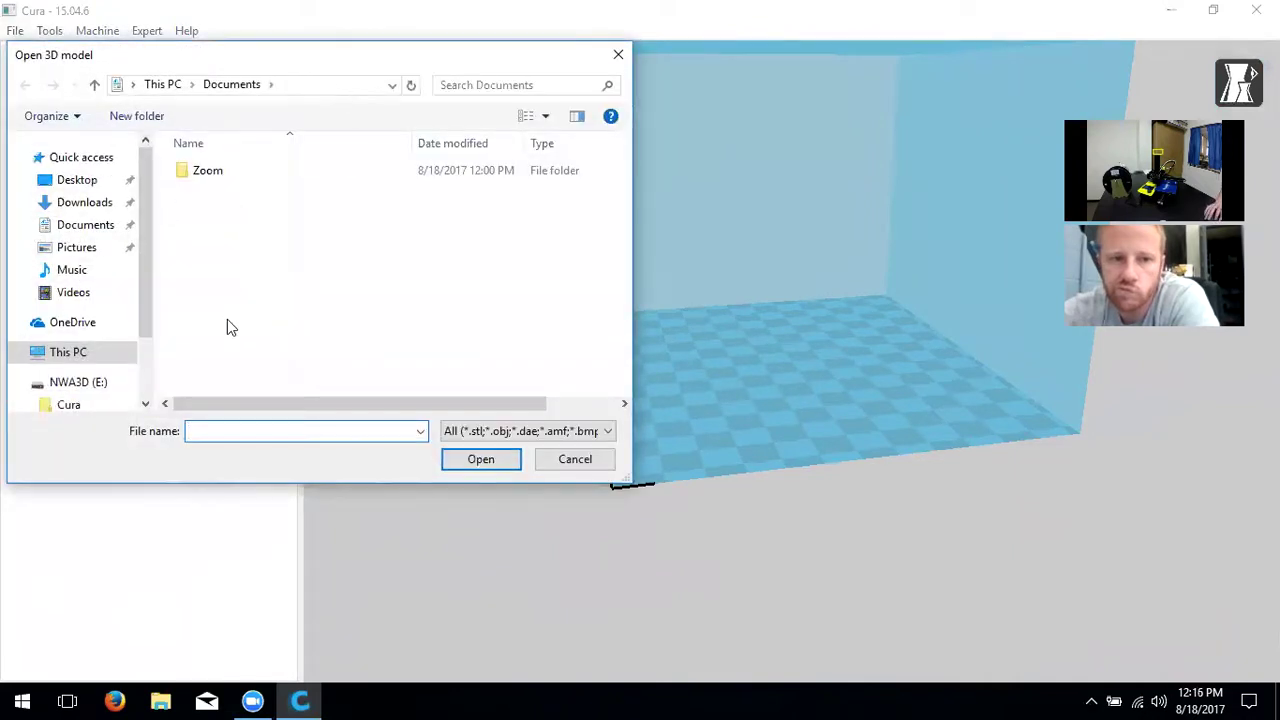
{"action": "scroll", "coordinate": [120, 295], "scroll_direction": "down", "scroll_amount": 2}
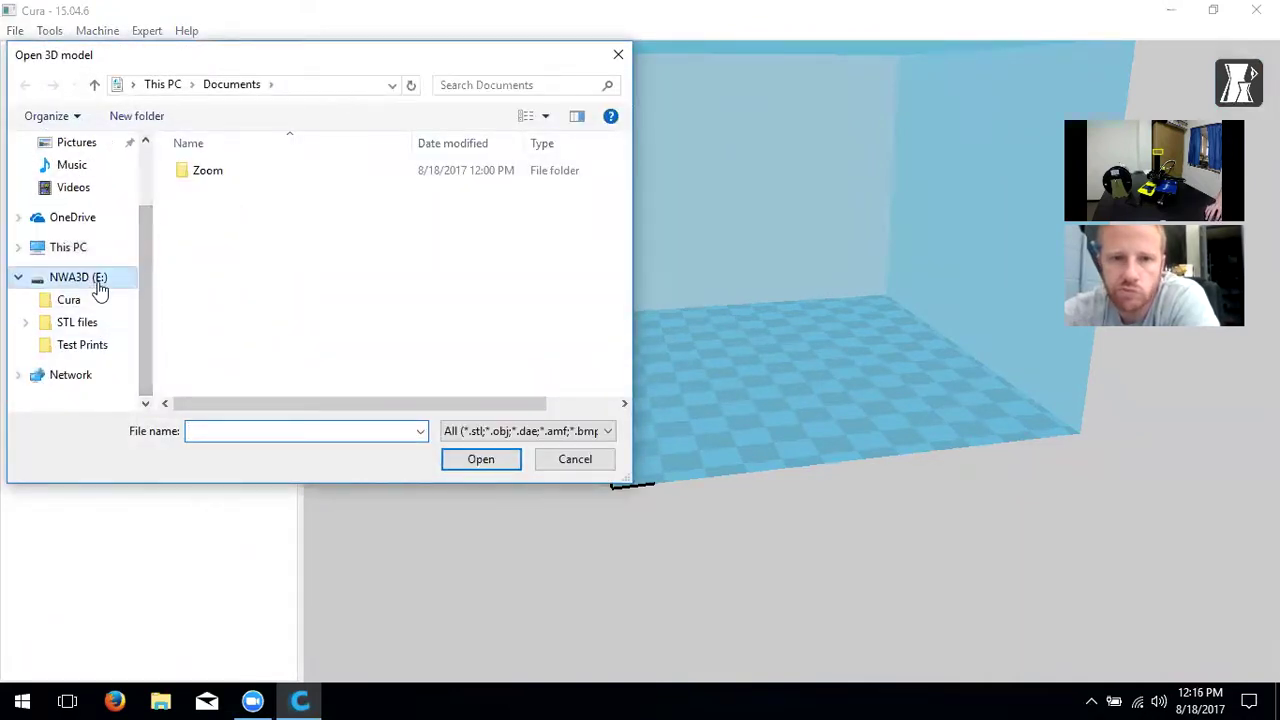
{"action": "left_click", "coordinate": [100, 288]}
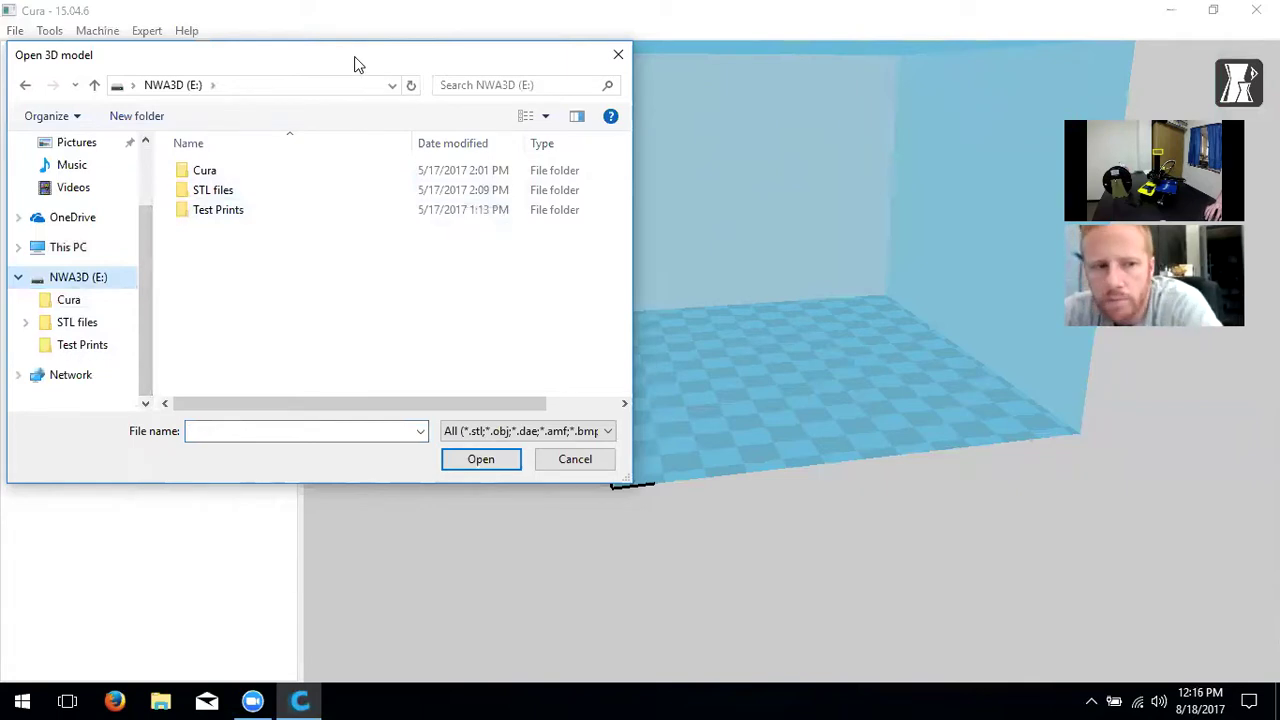
{"action": "left_click_drag", "start_coordinate": [355, 63], "coordinate": [718, 136]}
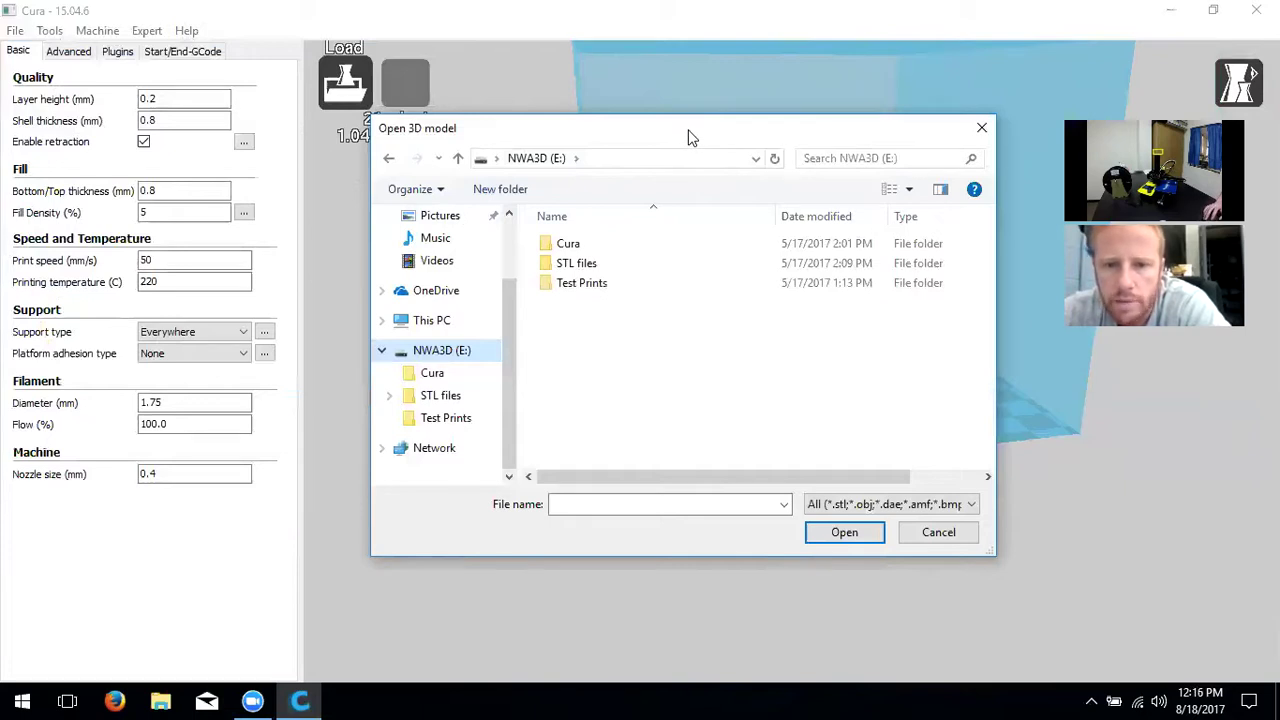
{"action": "double_click", "coordinate": [662, 263]}
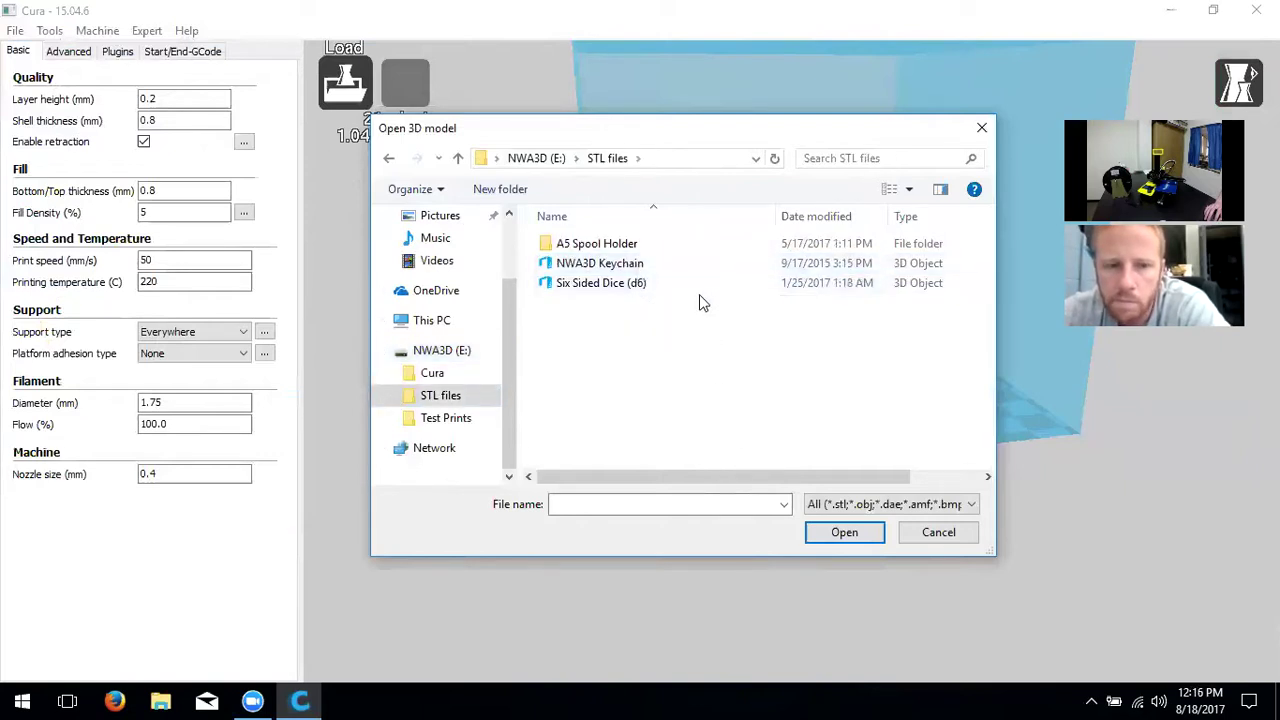
{"action": "double_click", "coordinate": [735, 287]}
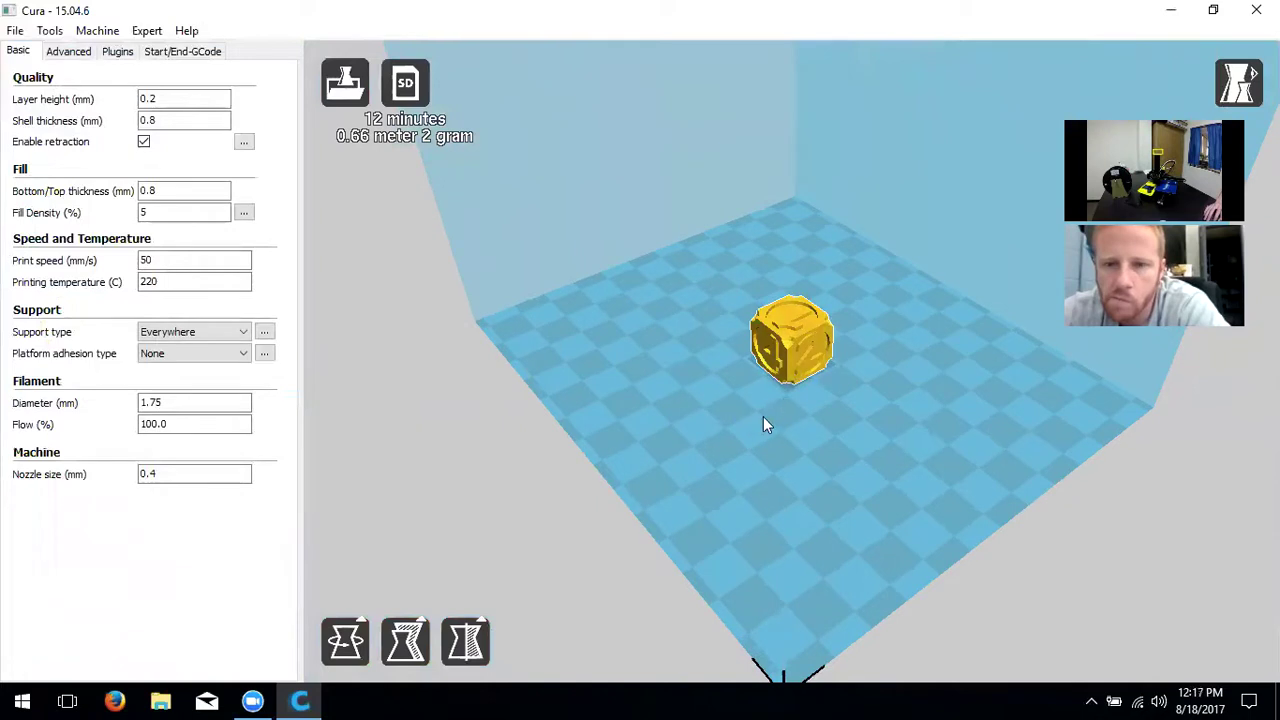
Drag the dice around the plate, then use Center on platform to centre it
{"action": "left_click_drag", "start_coordinate": [828, 326], "coordinate": [623, 441]}
{"action": "right_click_drag", "start_coordinate": [1179, 592], "coordinate": [950, 532]}
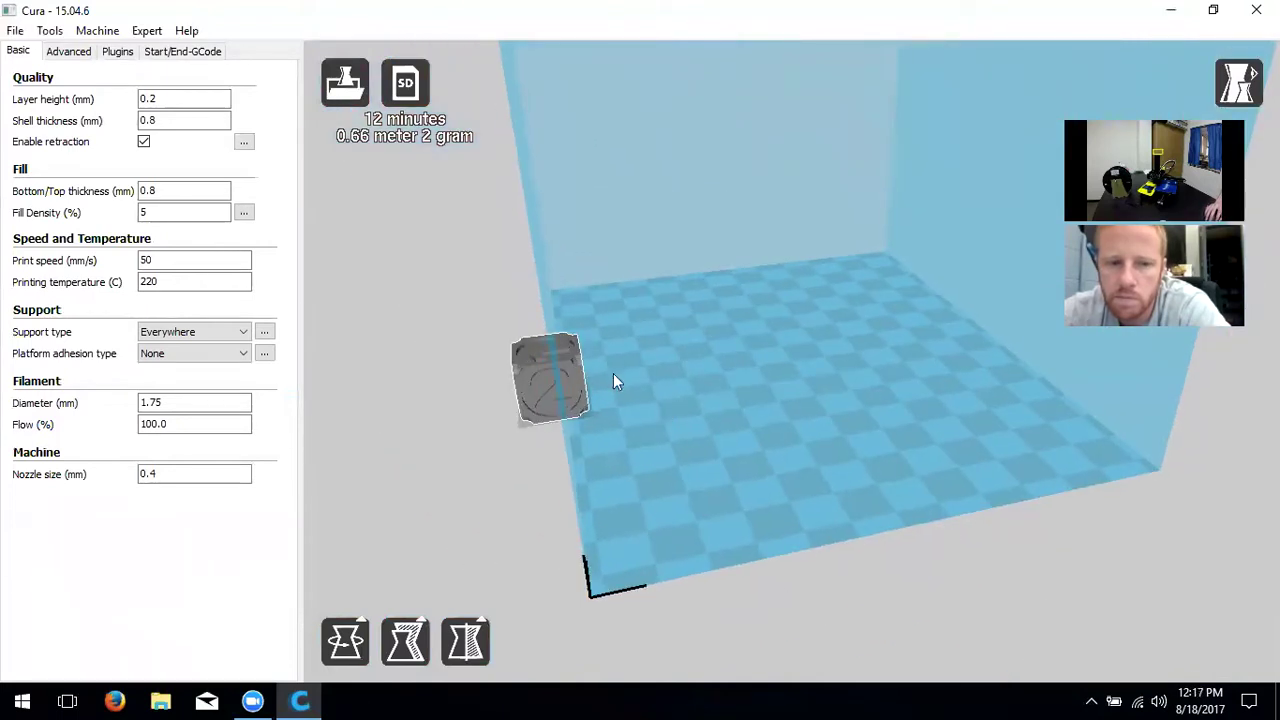
{"action": "left_click_drag", "start_coordinate": [544, 366], "coordinate": [787, 321]}
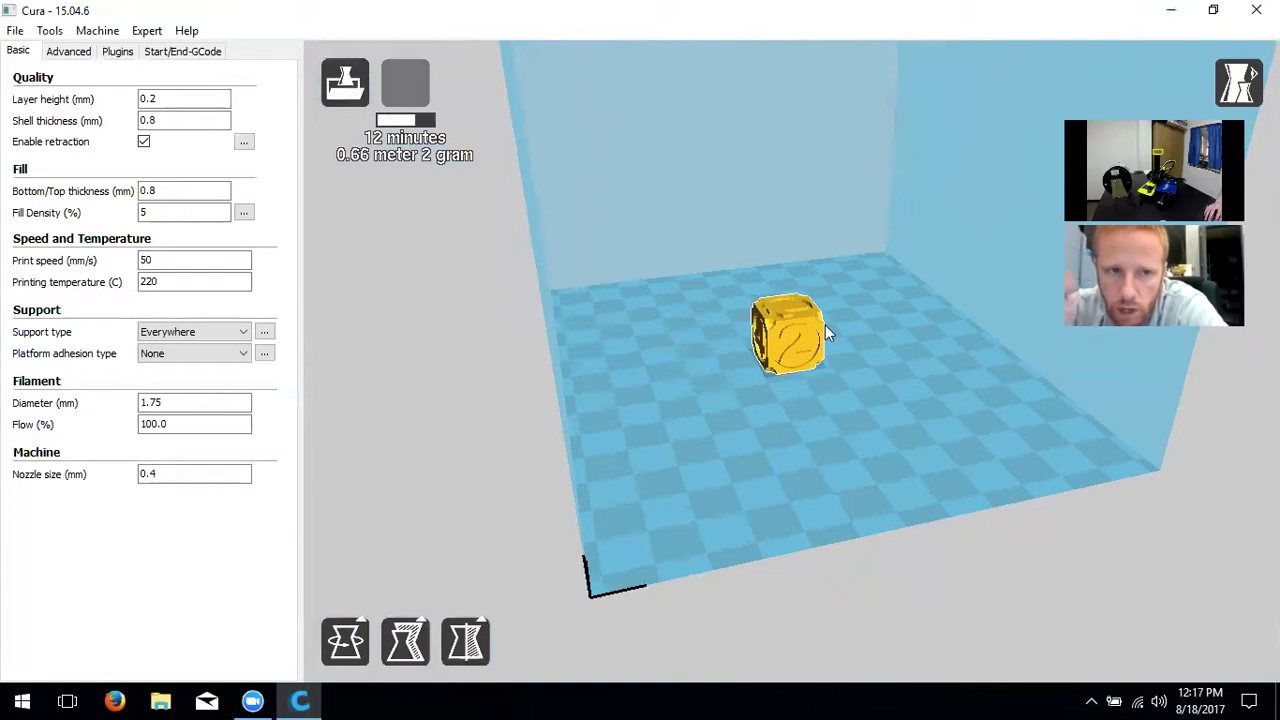
{"action": "right_click", "coordinate": [796, 347]}
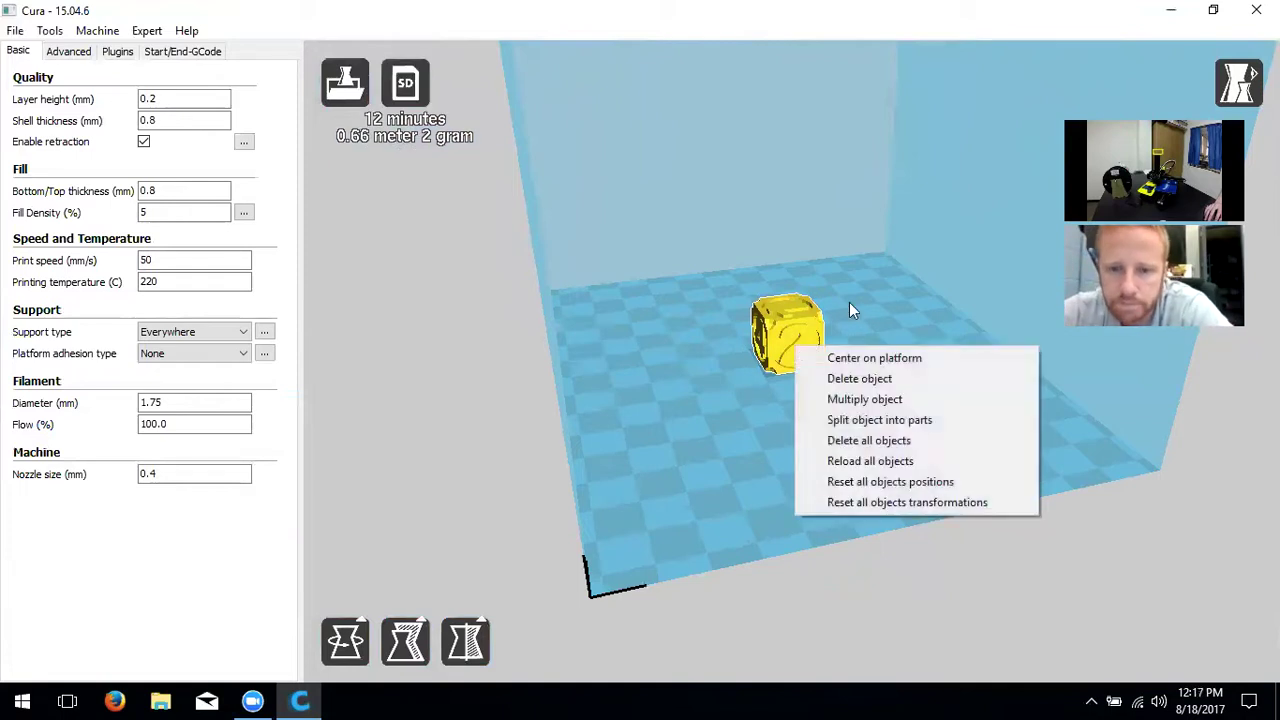
{"action": "left_click", "coordinate": [875, 357]}
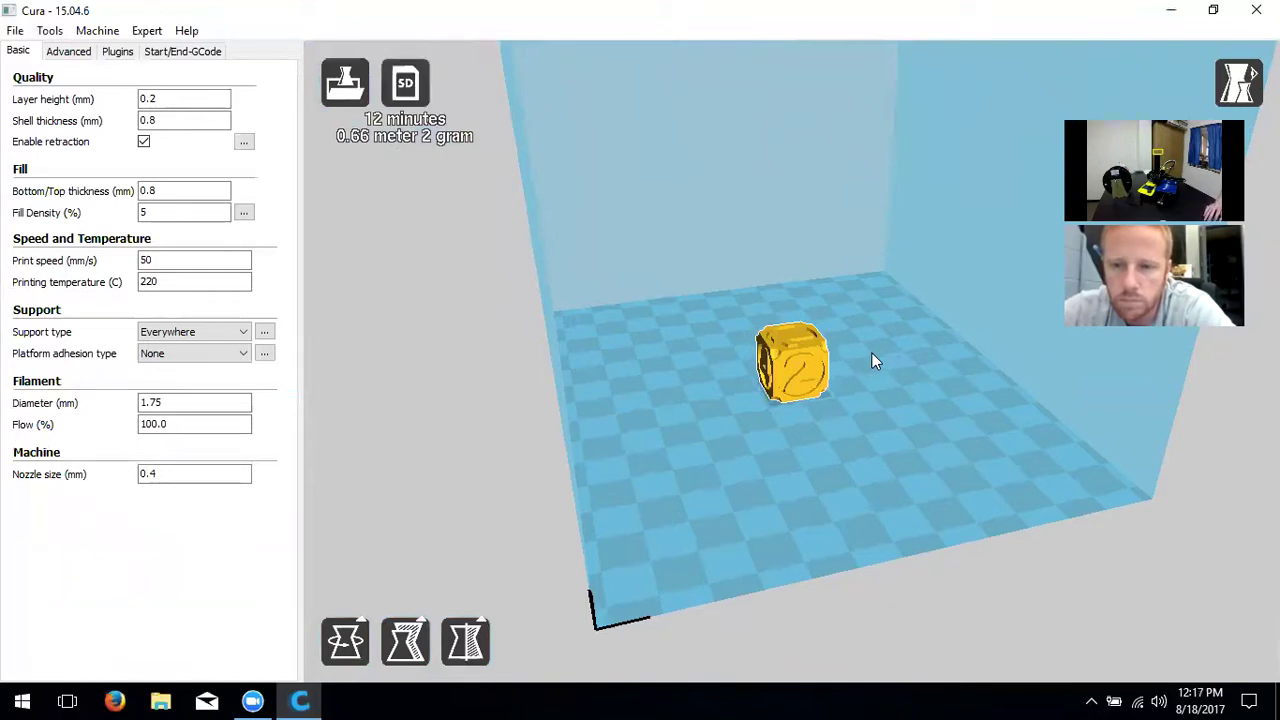
{"action": "right_click", "coordinate": [827, 355]}
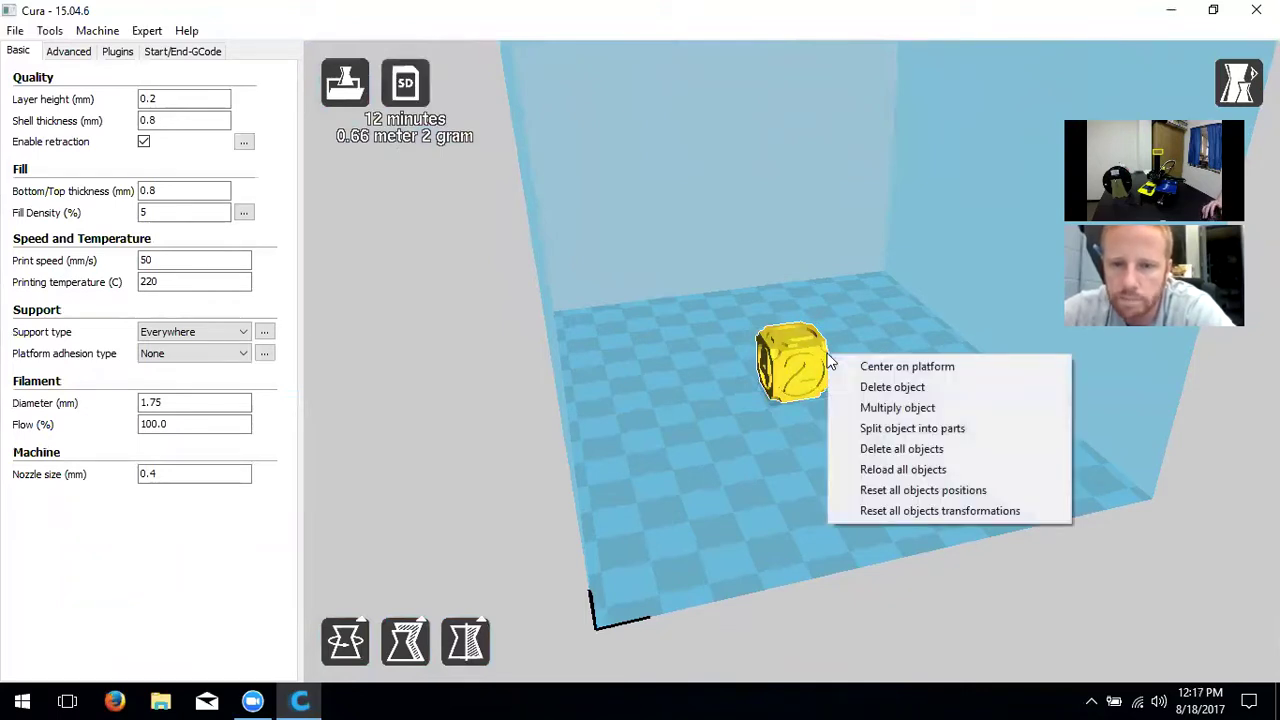
{"action": "left_click", "coordinate": [697, 320]}
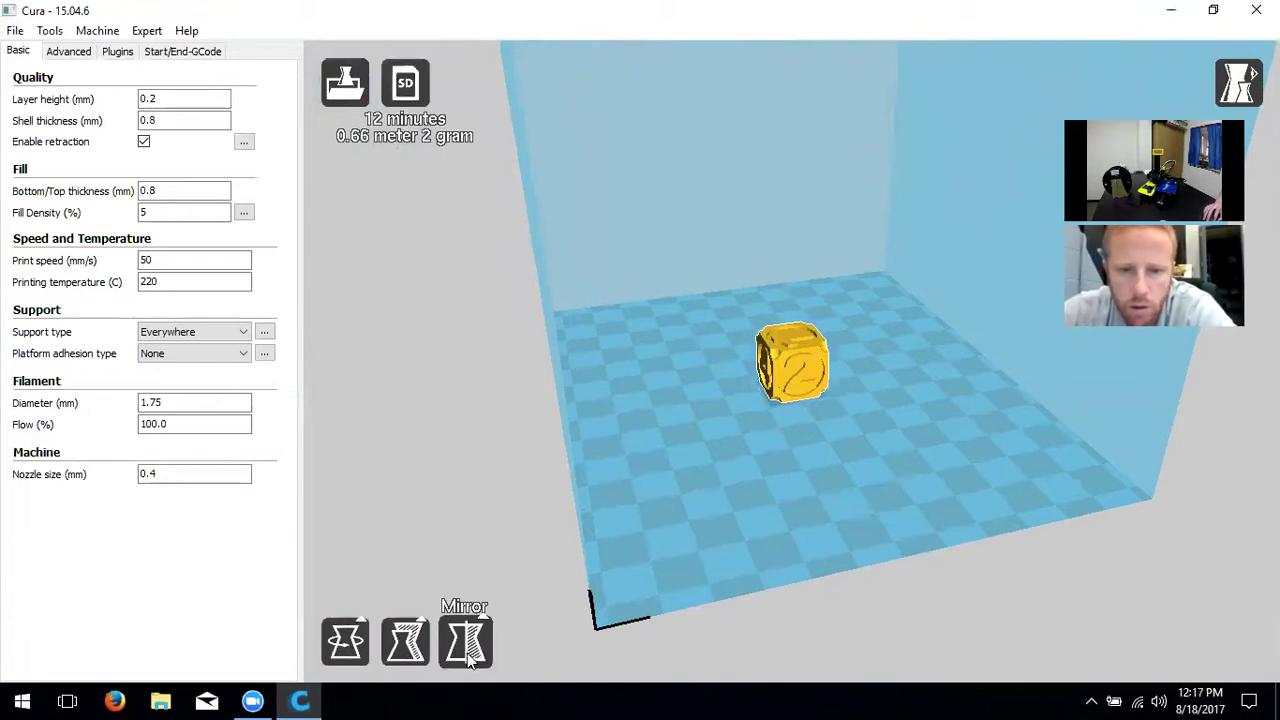
Rotate the dice to a new orientation and show its scale panel (16.002 mm per axis)
{"action": "right_click_drag", "start_coordinate": [720, 471], "coordinate": [763, 411]}
{"action": "scroll", "coordinate": [763, 411], "scroll_direction": "up", "scroll_amount": 5}
{"action": "left_click", "coordinate": [345, 641]}
{"action": "left_click_drag", "start_coordinate": [742, 554], "coordinate": [815, 260]}
{"action": "right_click_drag", "start_coordinate": [1089, 494], "coordinate": [1059, 482]}
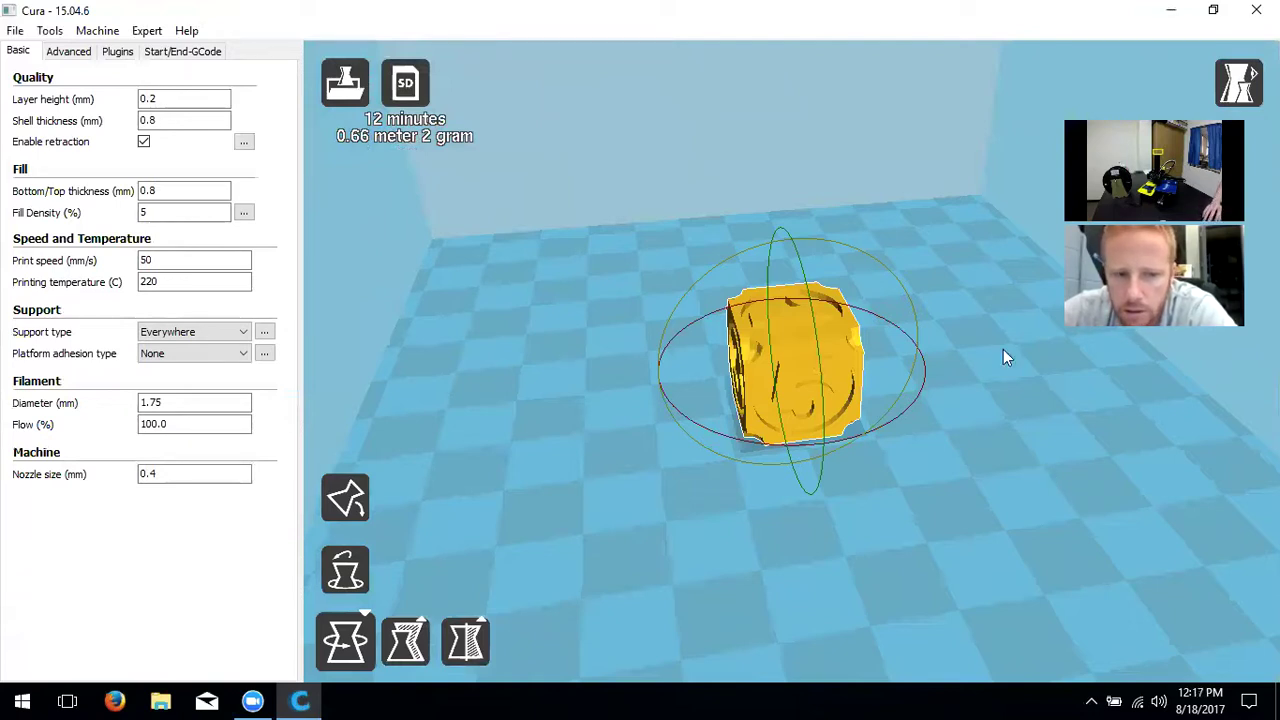
{"action": "left_click", "coordinate": [403, 640]}
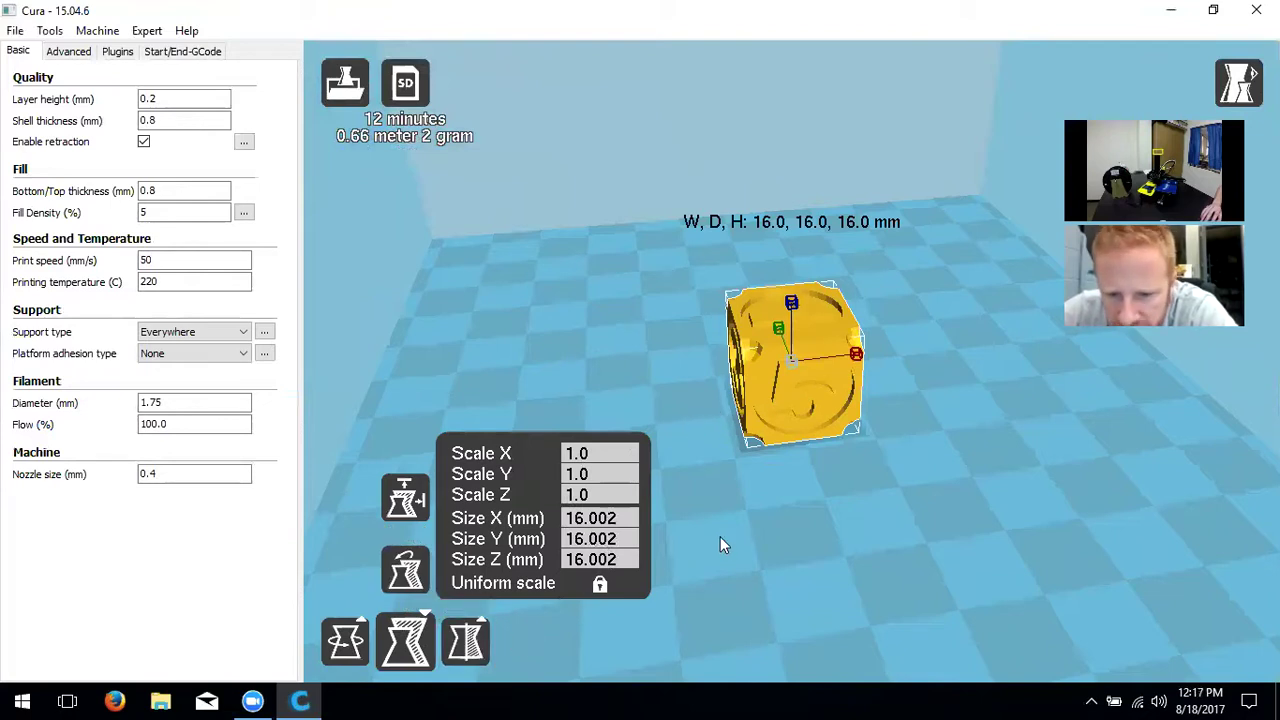
Mirror the dice along Y and Z so a different numbered face shows
{"action": "scroll", "coordinate": [720, 536], "scroll_direction": "down", "scroll_amount": 2}
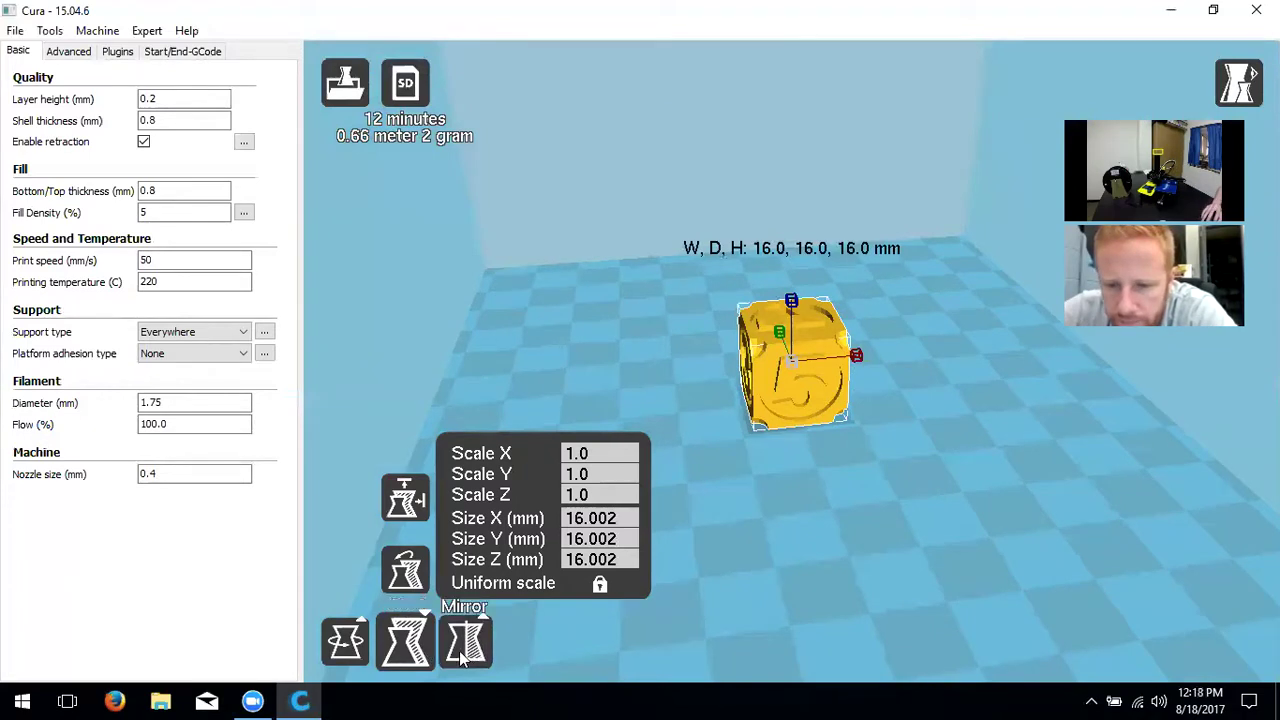
{"action": "left_click", "coordinate": [467, 648]}
{"action": "left_click", "coordinate": [476, 496]}
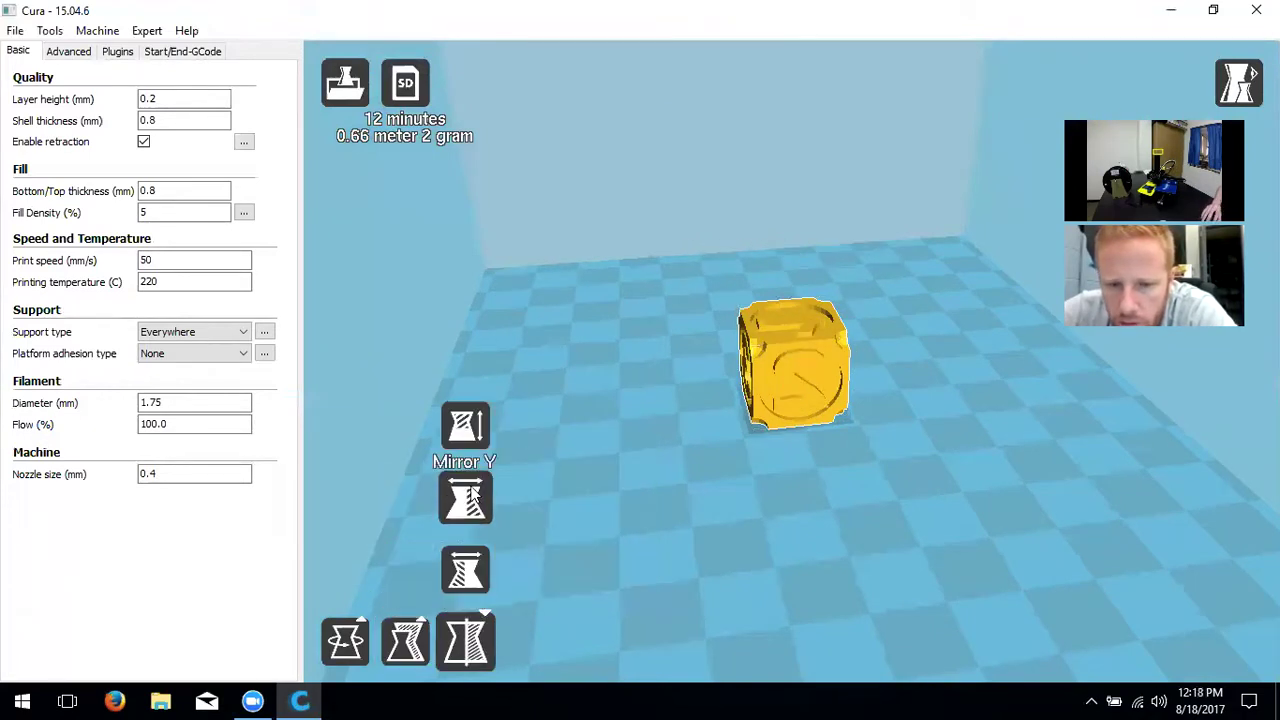
{"action": "left_click", "coordinate": [489, 564]}
{"action": "left_click", "coordinate": [468, 497]}
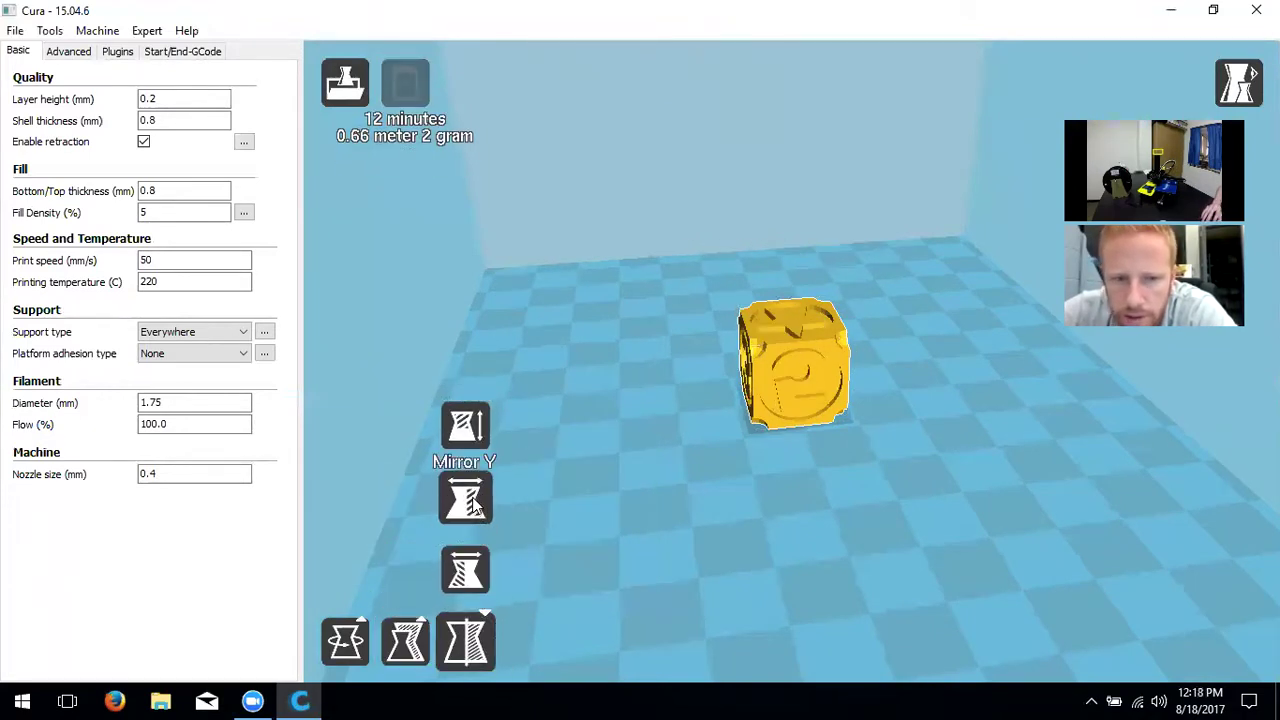
{"action": "left_click", "coordinate": [467, 428]}
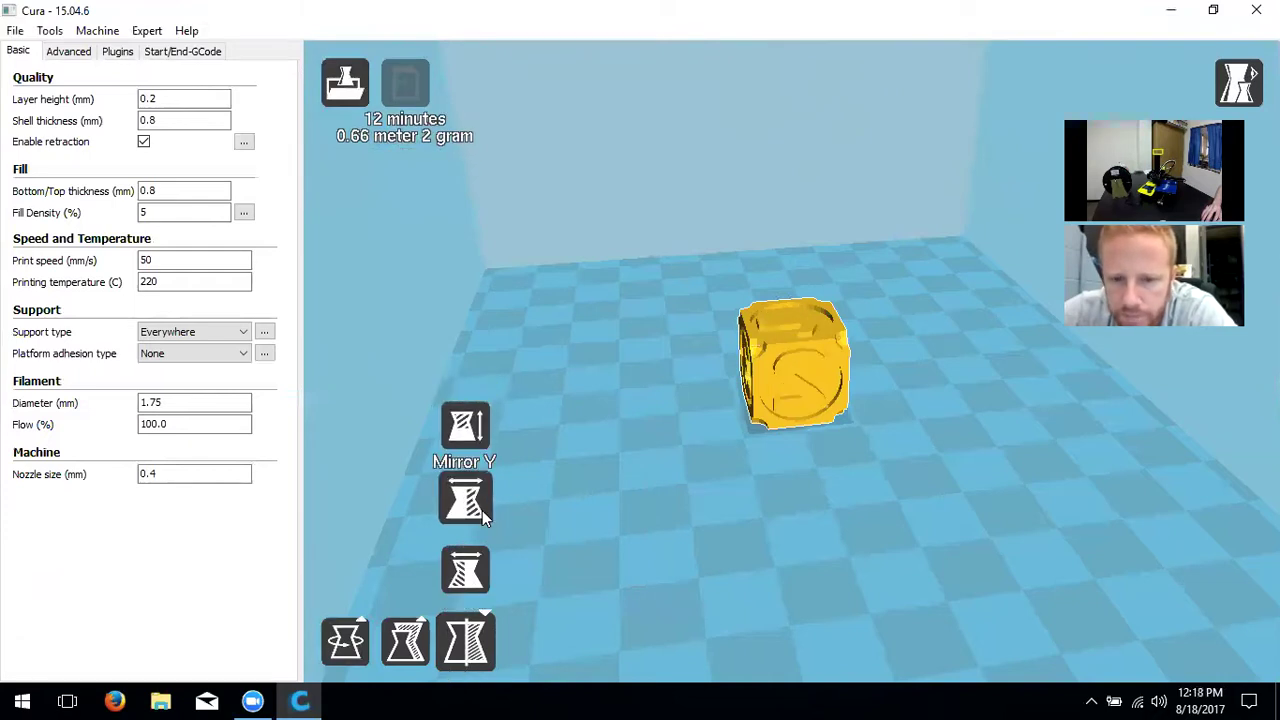
{"action": "left_click", "coordinate": [343, 665]}
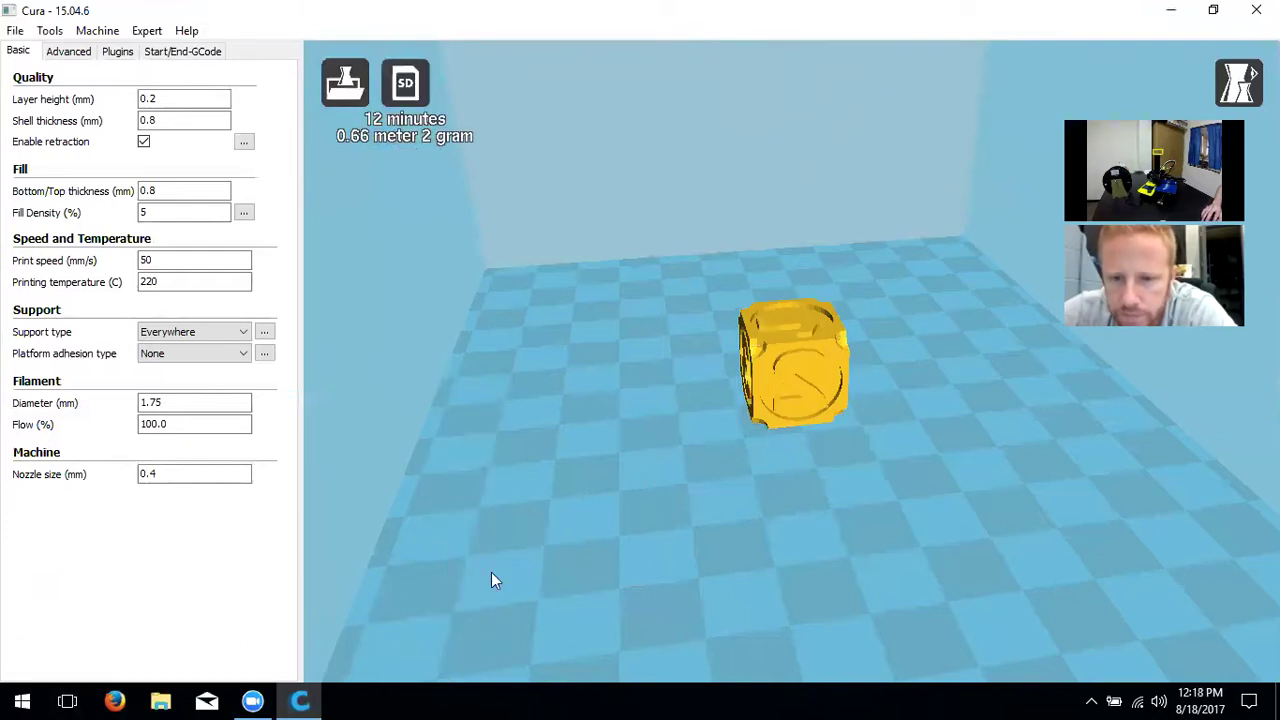
Select the dice, orbit around it, and bring up the view-mode list
{"action": "left_click", "coordinate": [790, 370]}
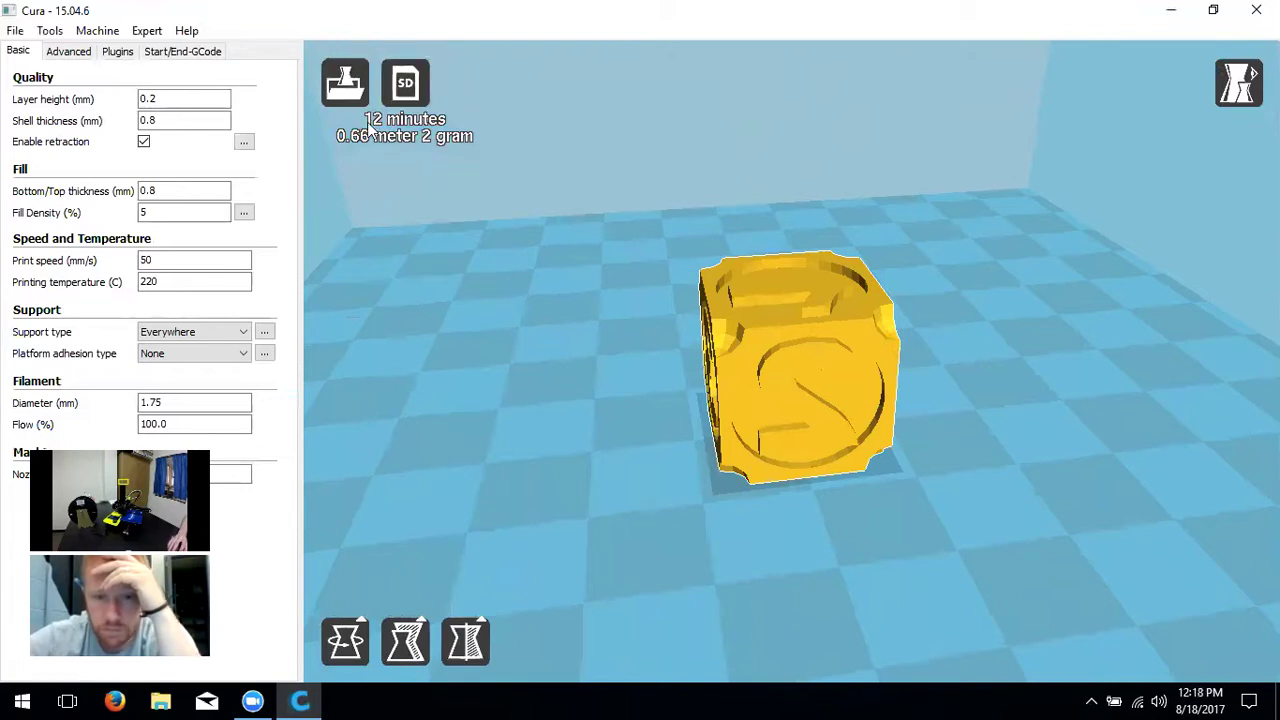
{"action": "right_click_drag", "start_coordinate": [452, 122], "coordinate": [530, 289]}
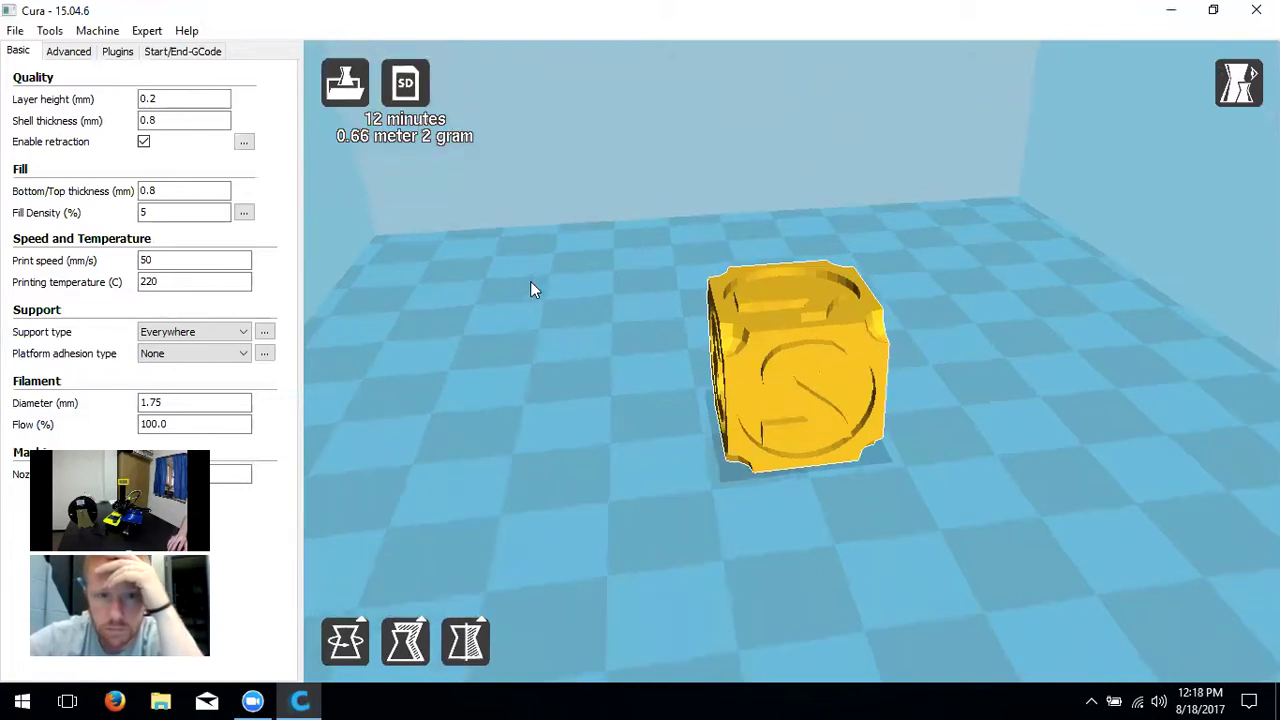
{"action": "right_click_drag", "start_coordinate": [651, 306], "coordinate": [529, 189]}
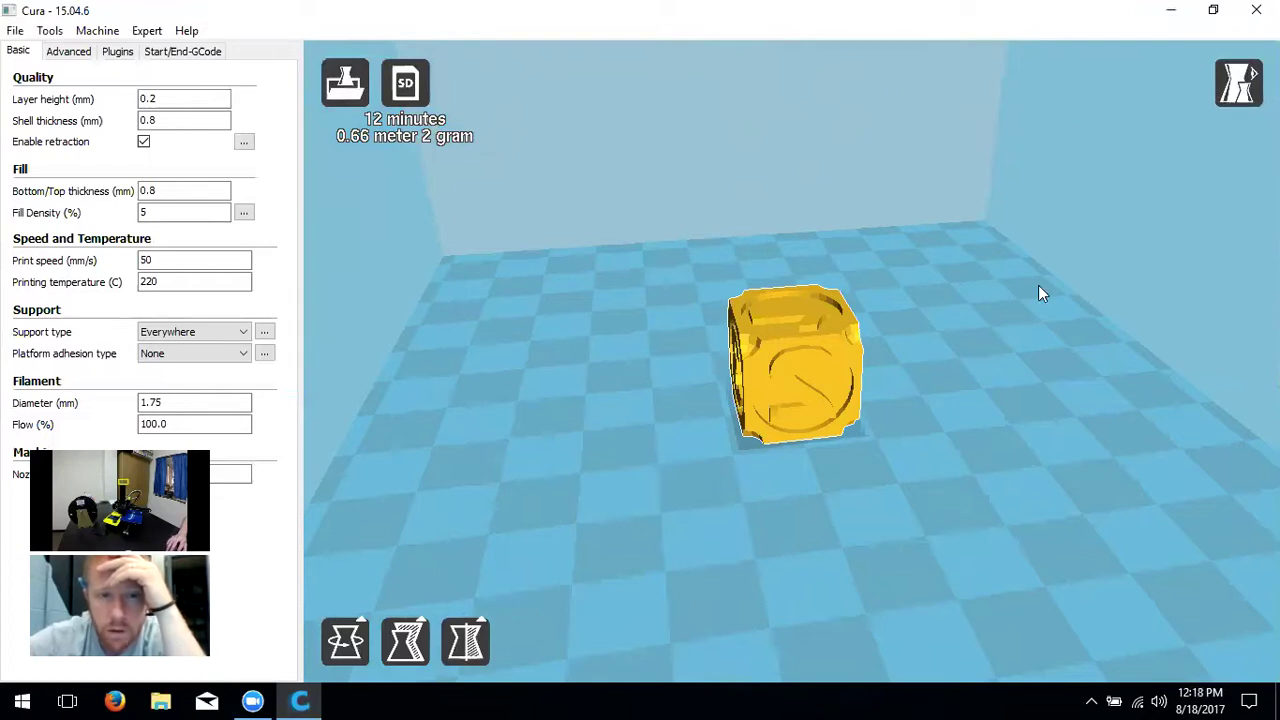
{"action": "left_click", "coordinate": [1238, 88]}
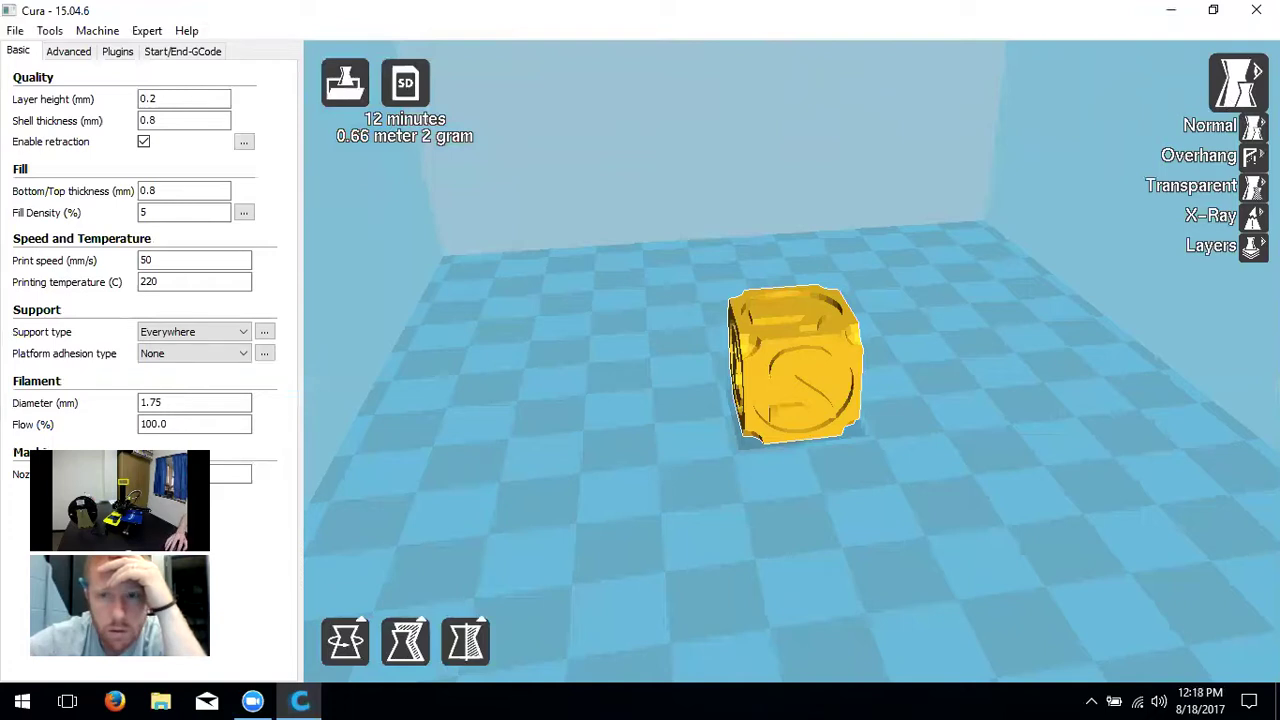
Inspect the dice in Layers view, limiting visible layers to 67, then 59, then 36
{"action": "left_click", "coordinate": [1211, 245]}
{"action": "mouse_move", "coordinate": [909, 583]}
{"action": "right_mouse_down"}
{"action": "mouse_move", "coordinate": [914, 554]}
{"action": "mouse_move", "coordinate": [943, 551]}
{"action": "mouse_move", "coordinate": [903, 575]}
{"action": "mouse_move", "coordinate": [900, 545]}
{"action": "mouse_move", "coordinate": [927, 565]}
{"action": "right_mouse_up"}
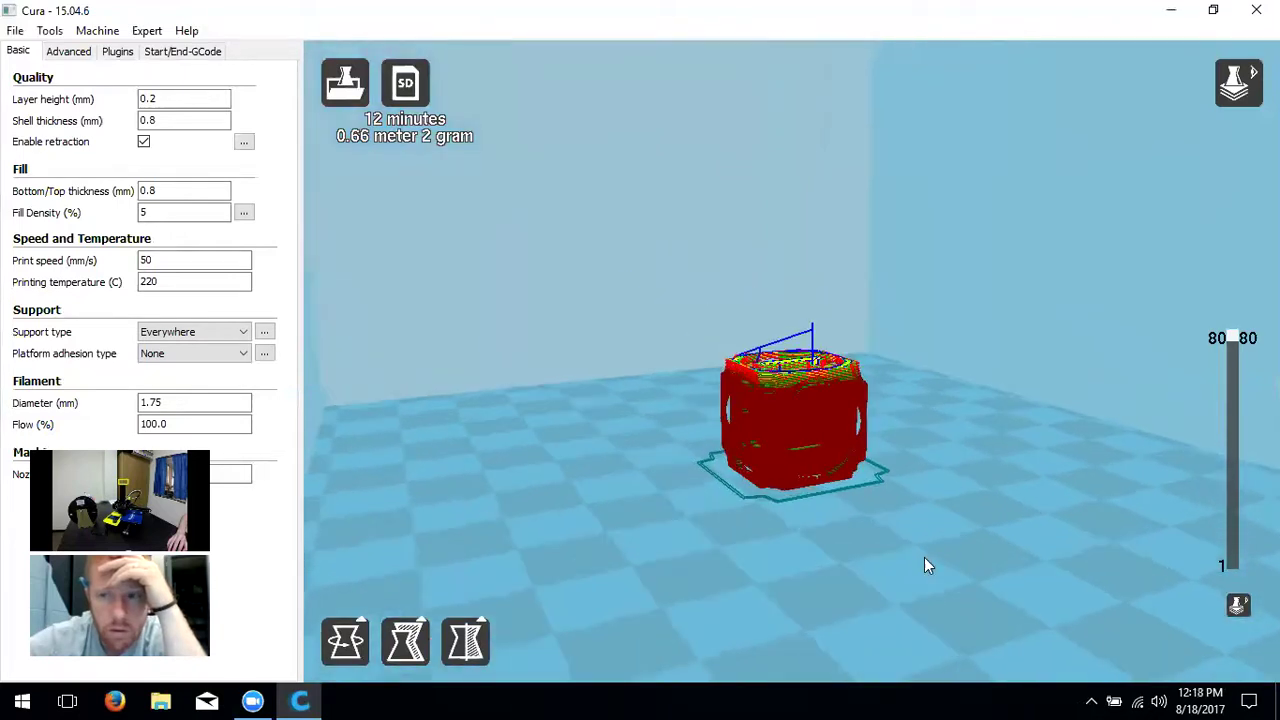
{"action": "left_click_drag", "start_coordinate": [1233, 344], "coordinate": [1238, 399]}
{"action": "right_click_drag", "start_coordinate": [1025, 394], "coordinate": [1018, 446]}
{"action": "left_click_drag", "start_coordinate": [1237, 400], "coordinate": [1232, 307]}
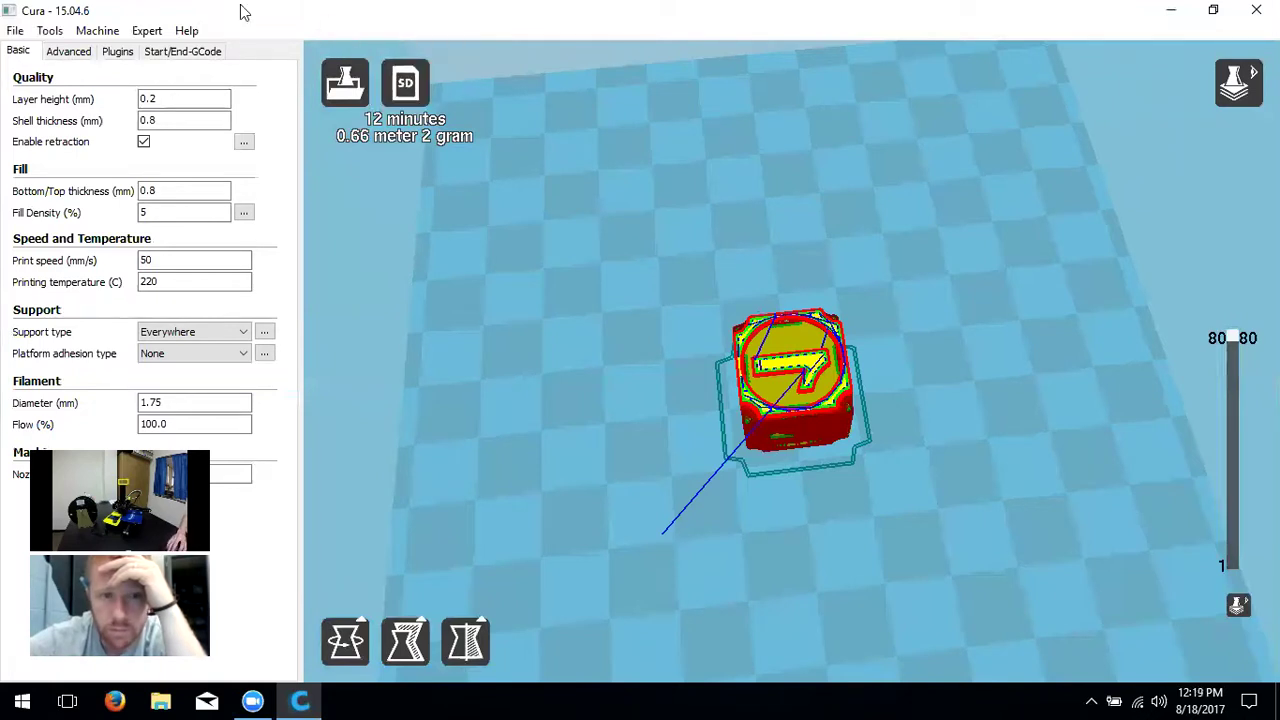
{"action": "left_click", "coordinate": [14, 30]}
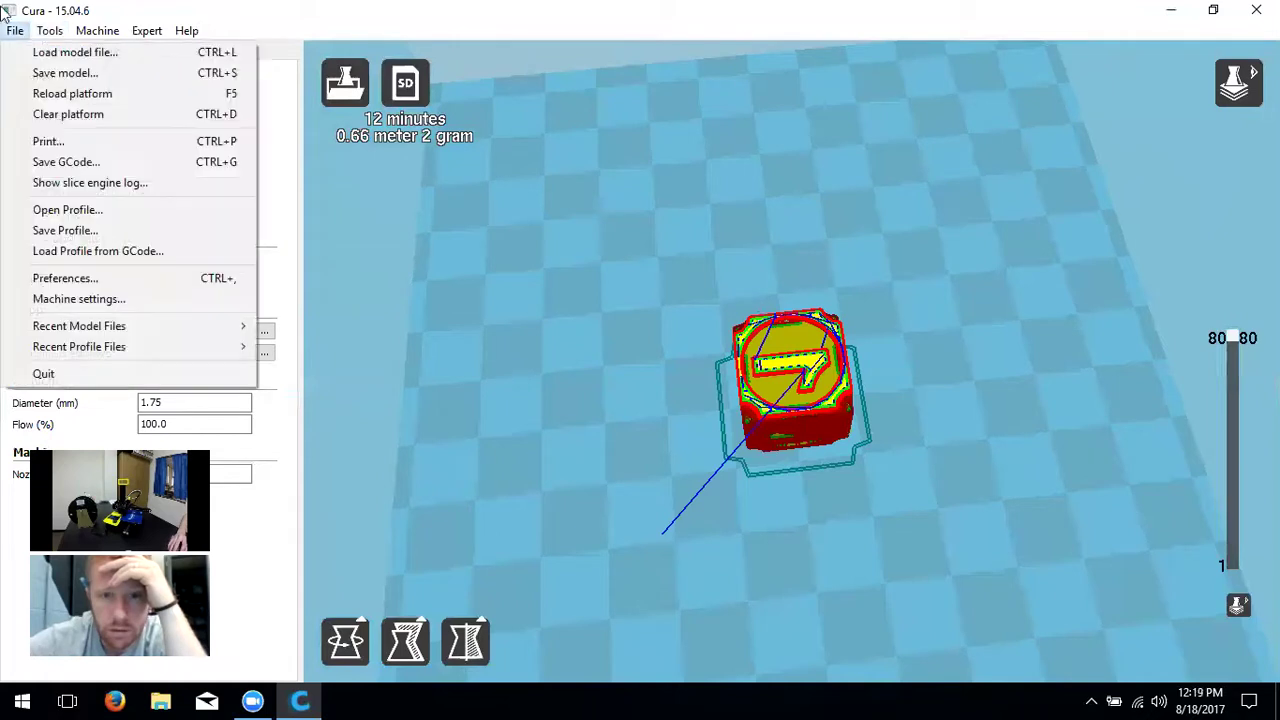
Save the toolpath as Six Sided Dice (d6).gcode on NWA3D (E:), then open File Explorer
{"action": "left_click", "coordinate": [62, 166]}
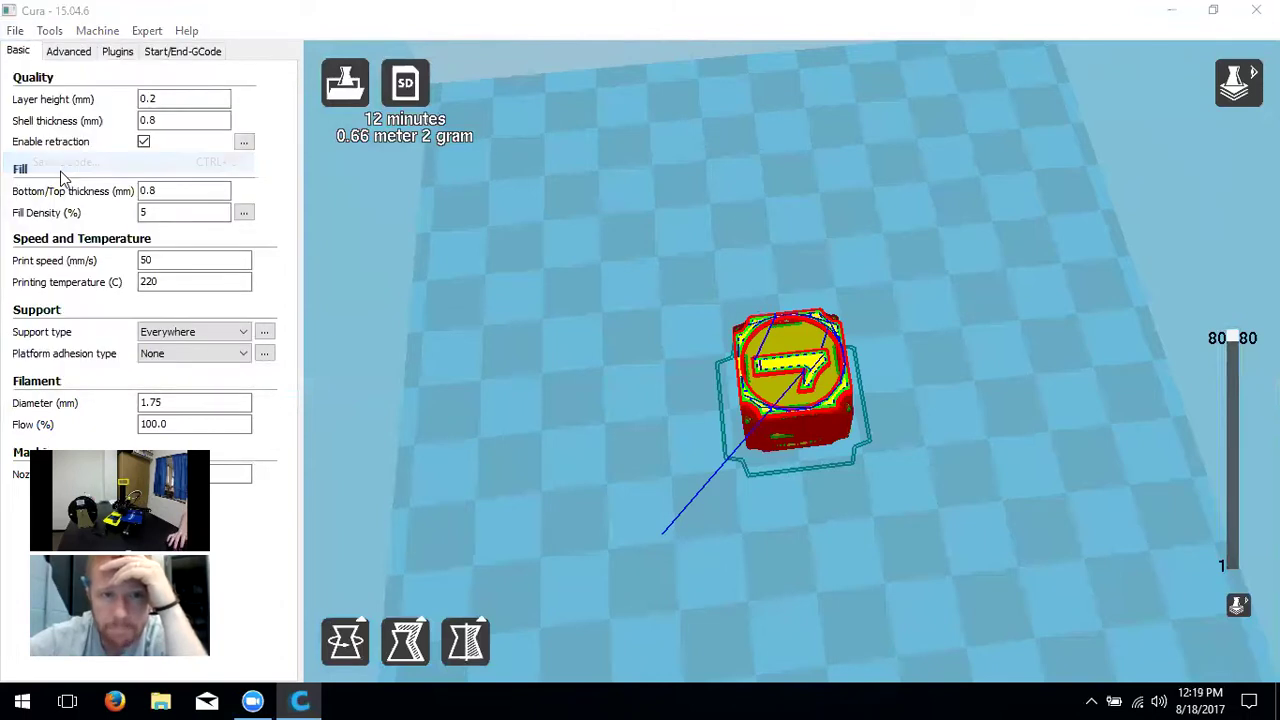
{"action": "left_click", "coordinate": [540, 160]}
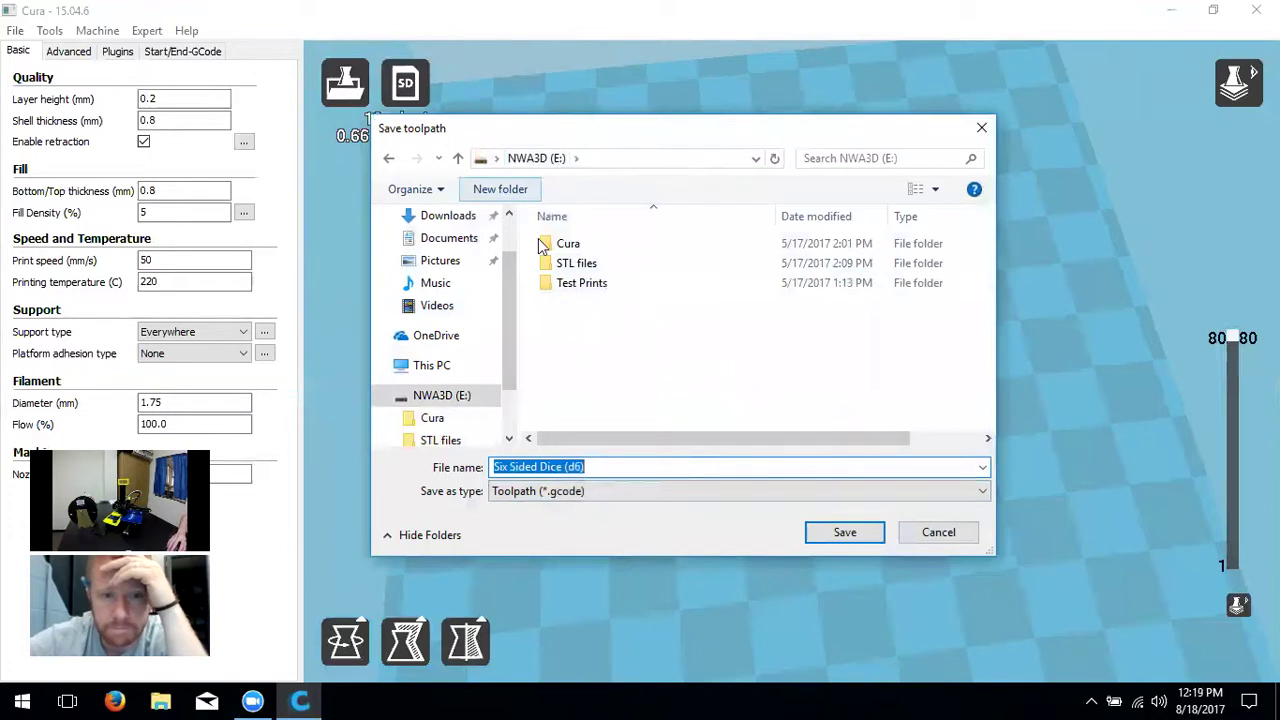
{"action": "left_click", "coordinate": [849, 534]}
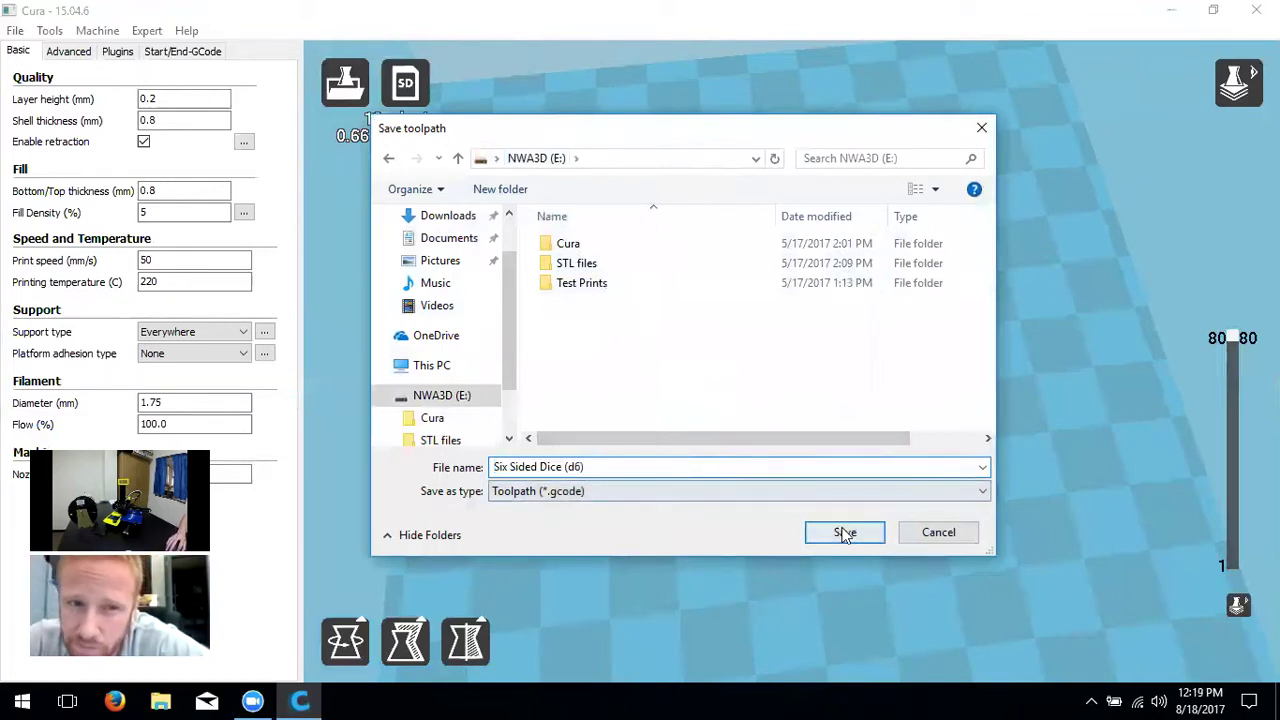
{"action": "left_click", "coordinate": [1171, 9]}
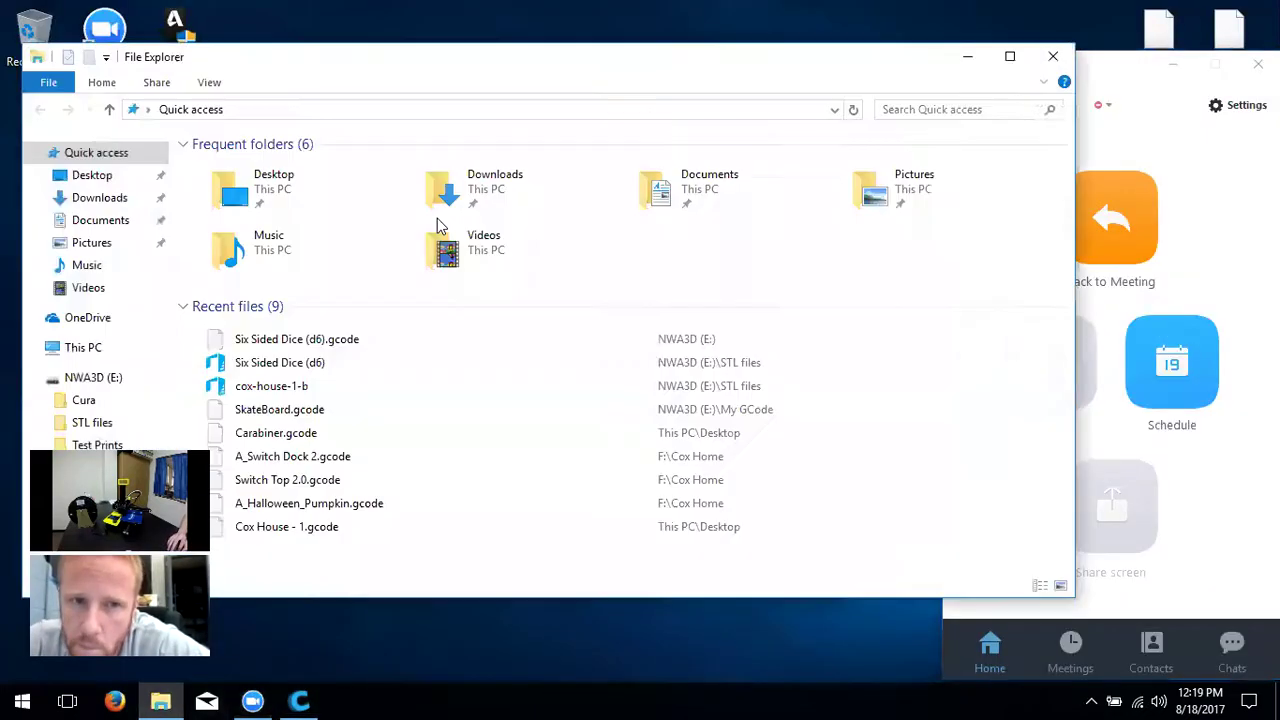
{"action": "left_click", "coordinate": [163, 700]}
On the NWA3D (E:) card, check that Six Sided Dice (d6).gcode's size is 428 KB
{"action": "left_click", "coordinate": [114, 401]}
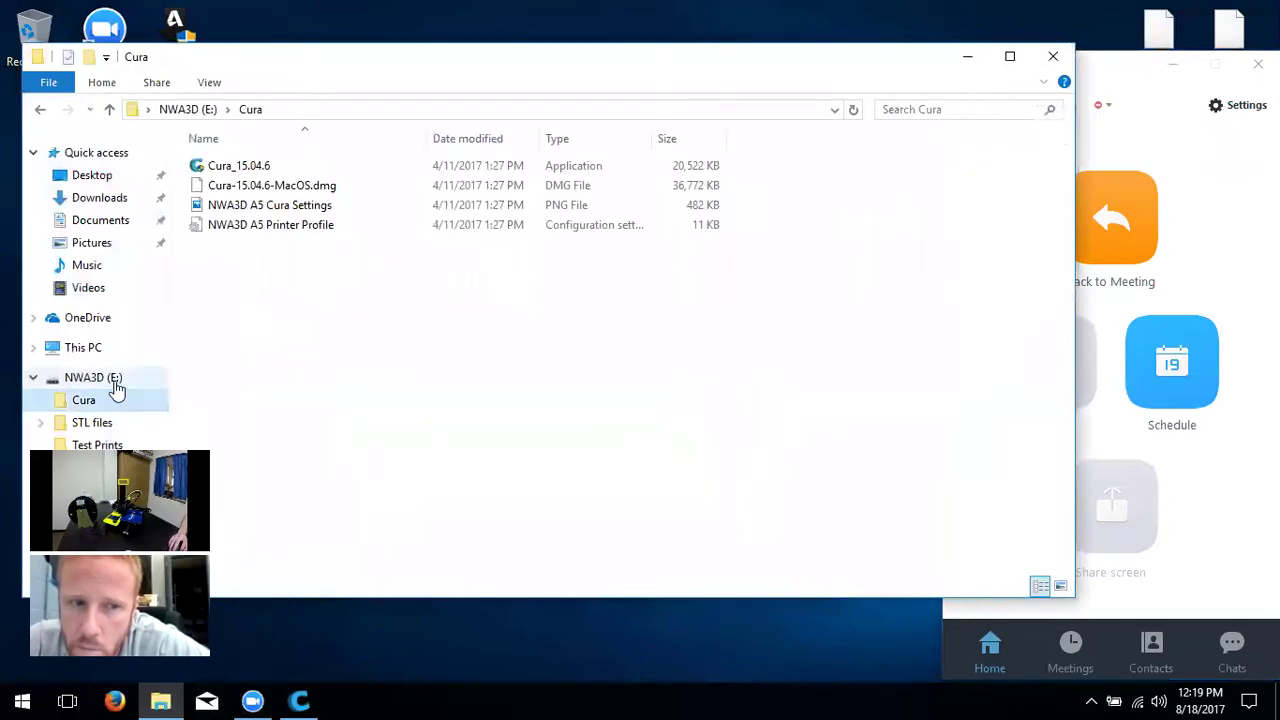
{"action": "left_click", "coordinate": [116, 386]}
{"action": "right_click", "coordinate": [317, 246]}
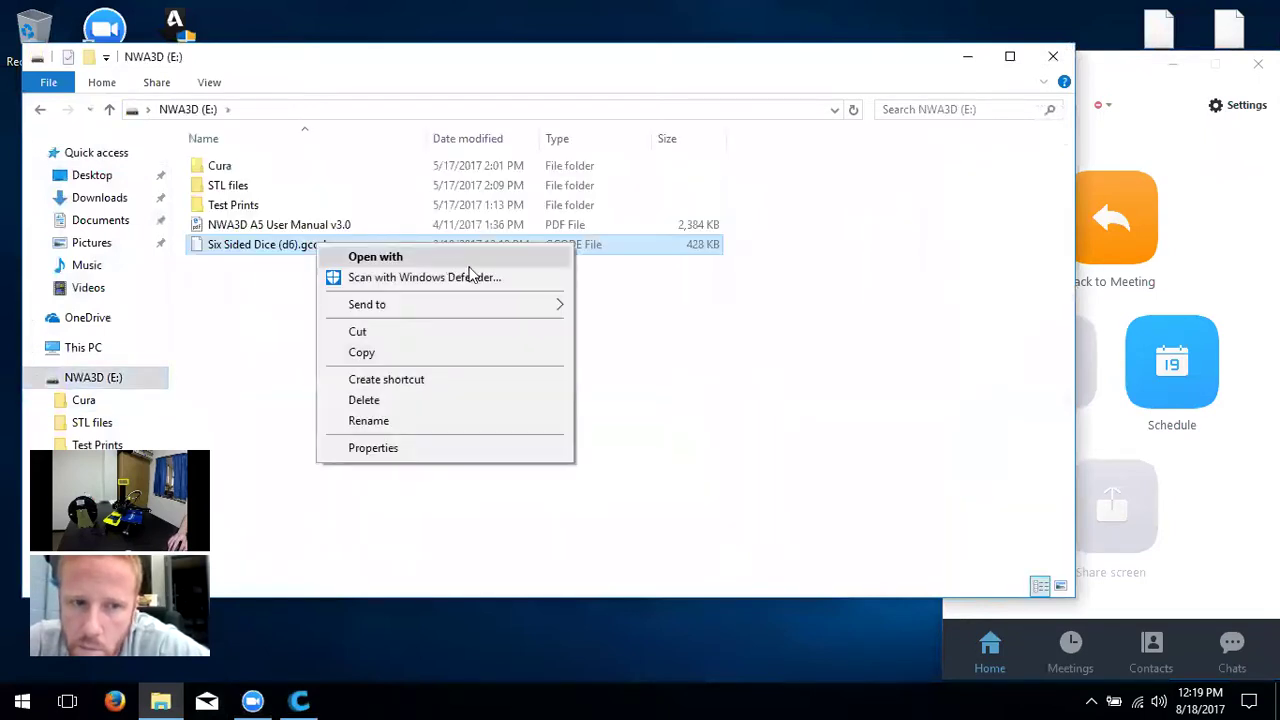
{"action": "left_click", "coordinate": [466, 446]}
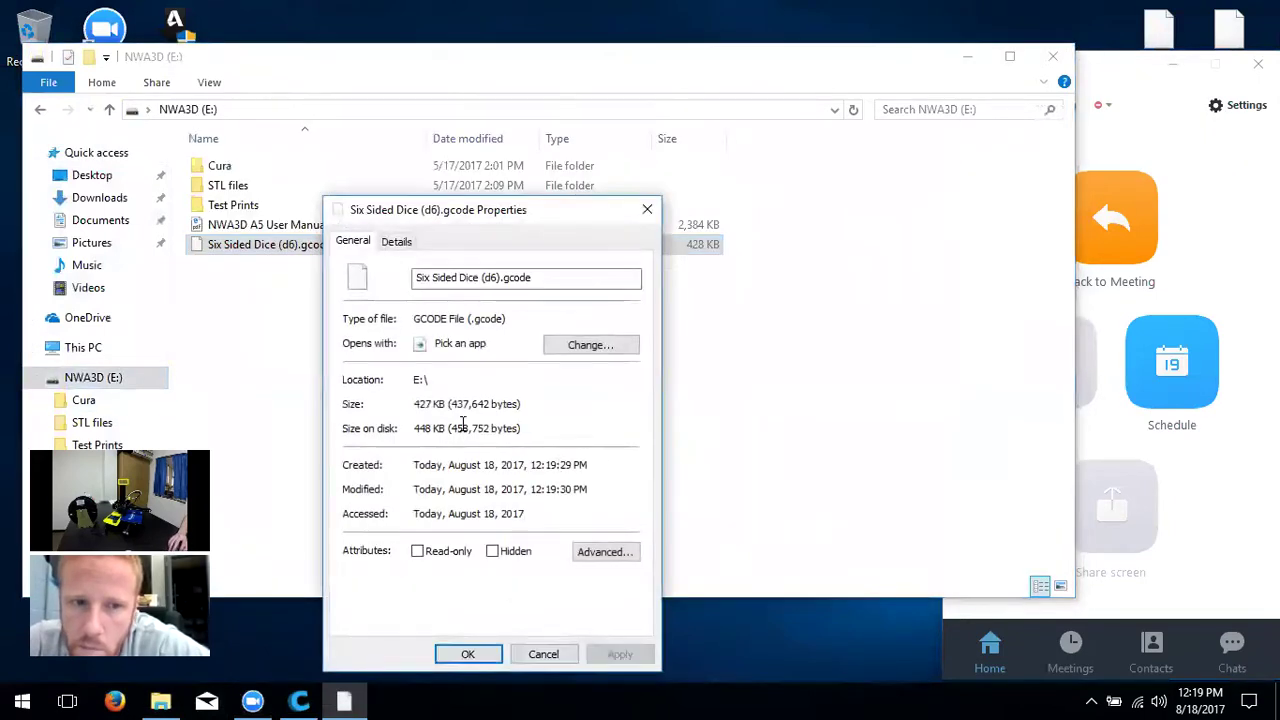
{"action": "left_click_drag", "start_coordinate": [414, 404], "coordinate": [452, 404]}
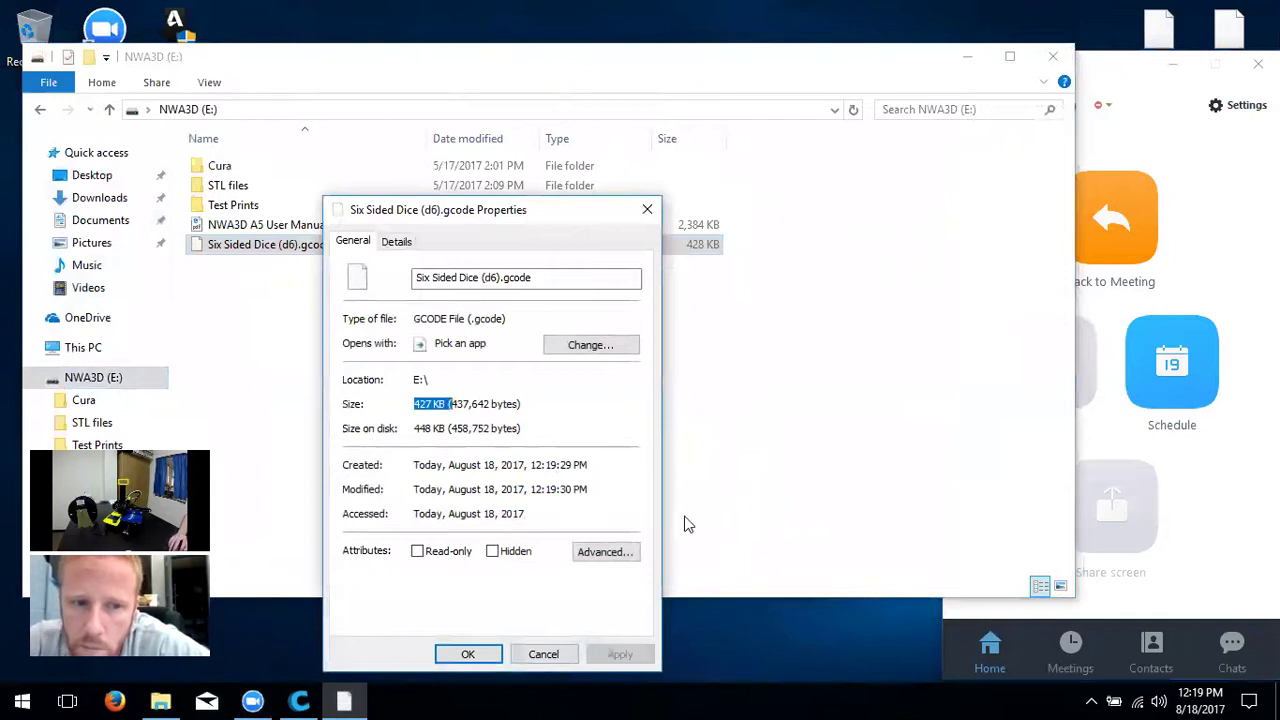
{"action": "left_click", "coordinate": [564, 651]}
{"action": "left_click", "coordinate": [684, 457]}
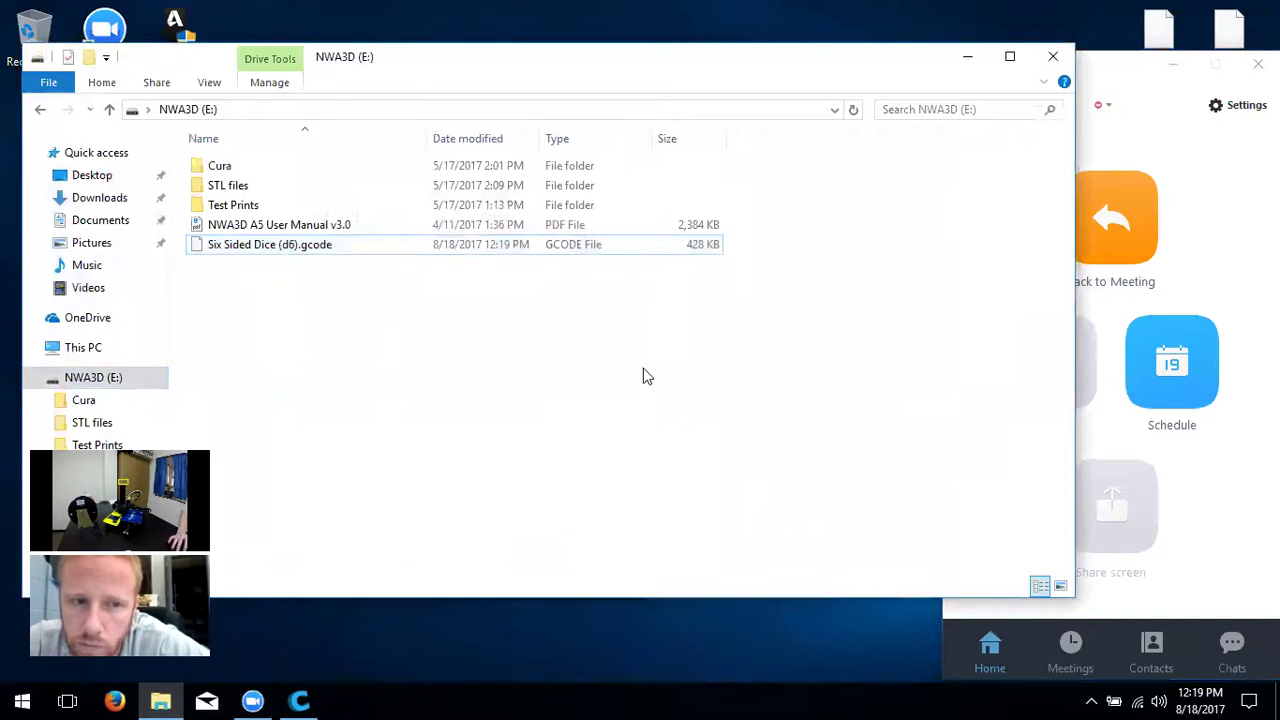
Look inside the card's Cura folder, then return to the NWA3D (E:) root
{"action": "key", "text": "c"}
{"action": "key", "text": "Return"}
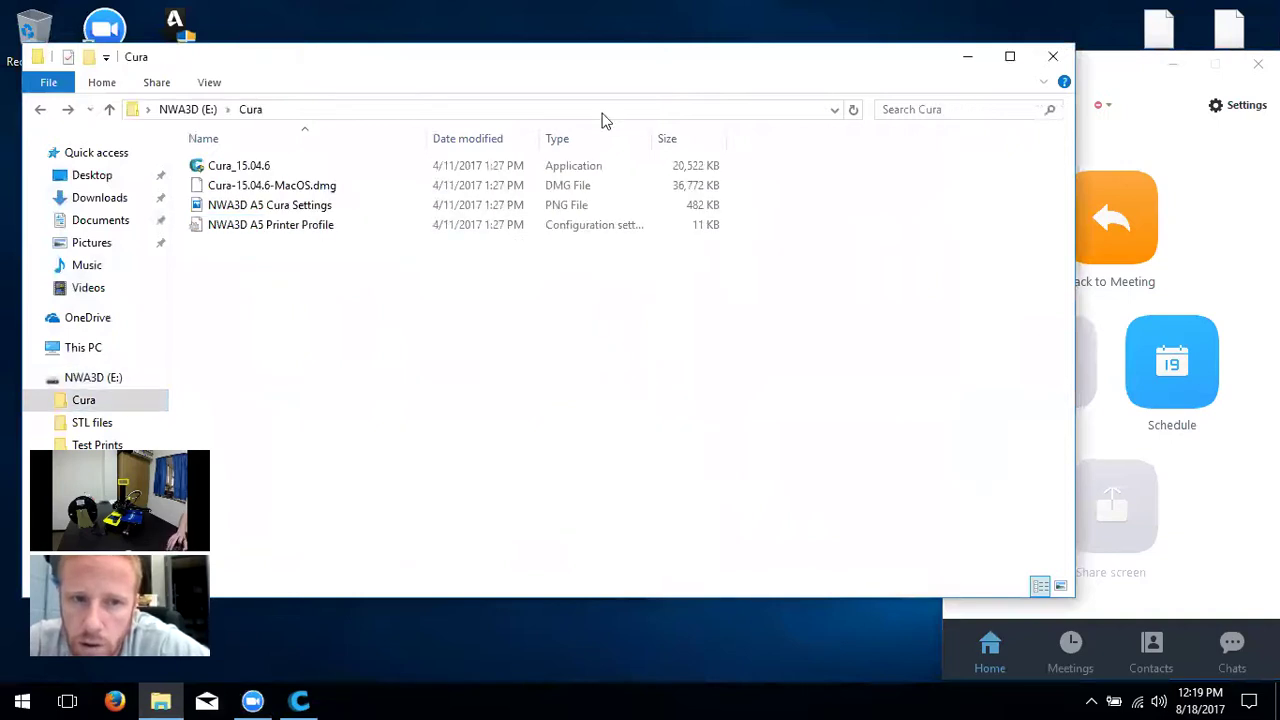
{"action": "left_click_drag", "start_coordinate": [656, 61], "coordinate": [892, 19]}
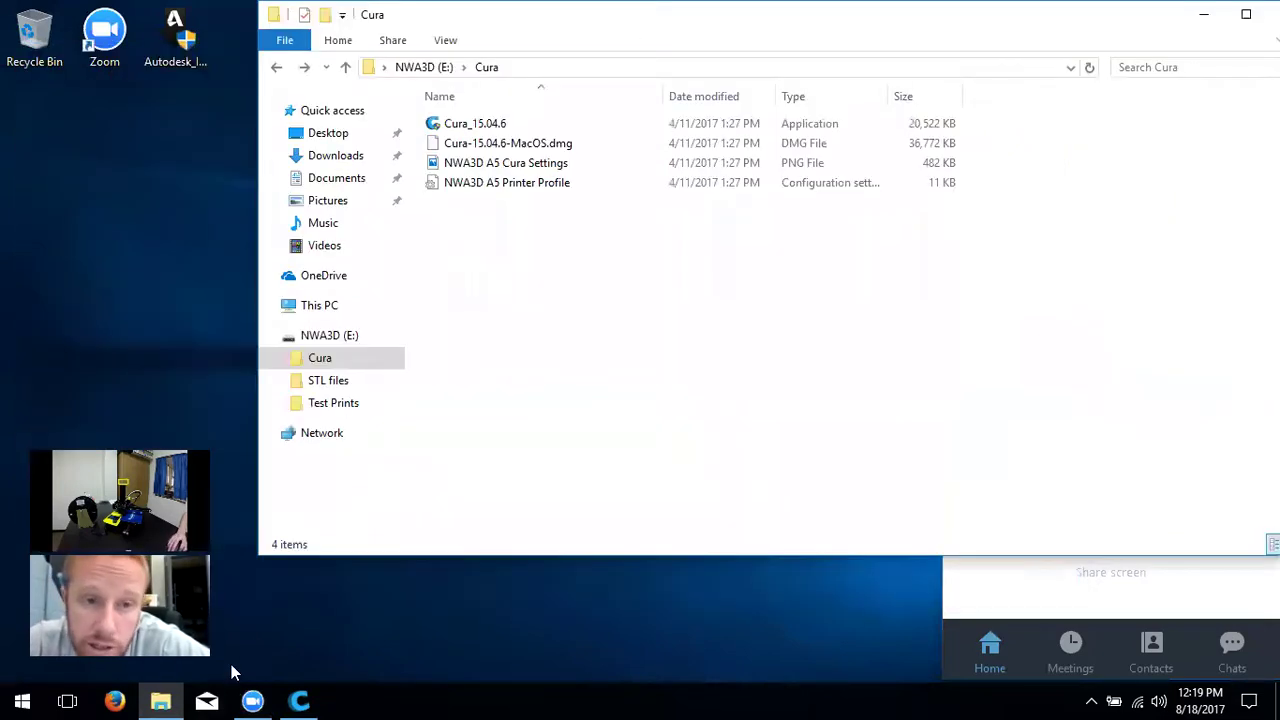
{"action": "key", "text": "BackSpace"}
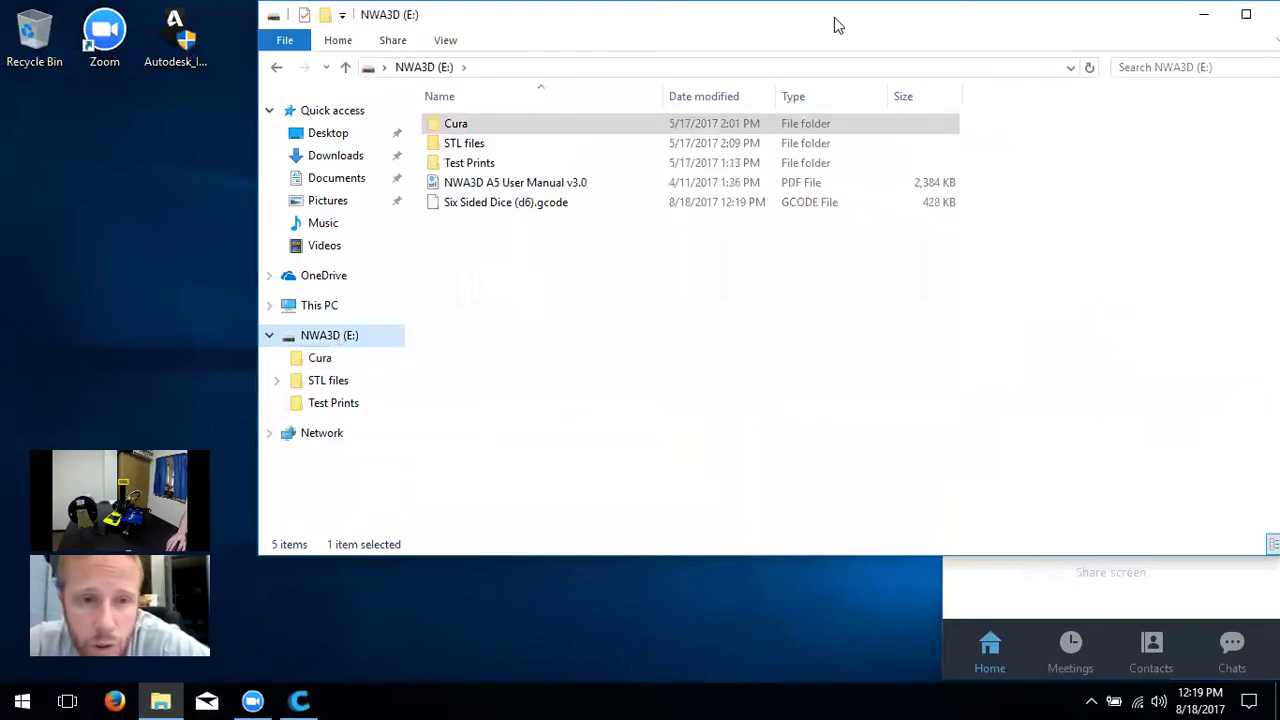
{"action": "left_click_drag", "start_coordinate": [838, 25], "coordinate": [738, 67]}
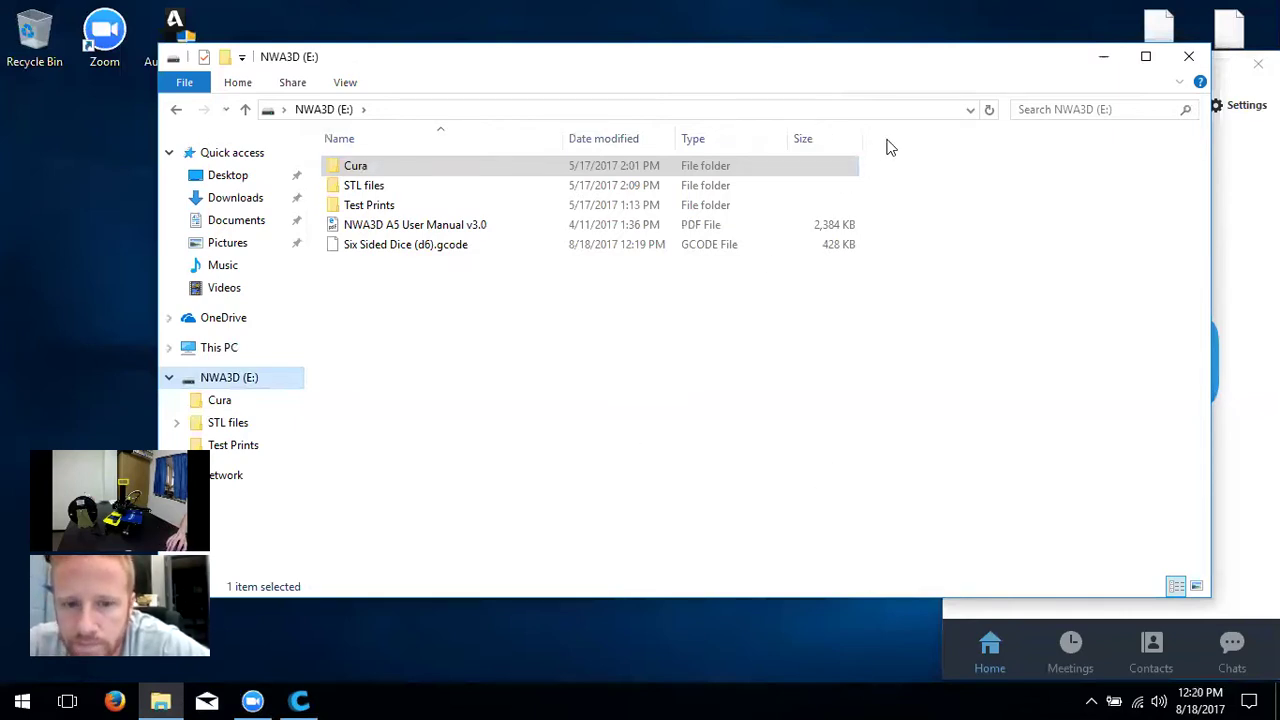
Clear the file selection and eject the NWA3D (E:) drive from the navigation pane
{"action": "left_click", "coordinate": [868, 434]}
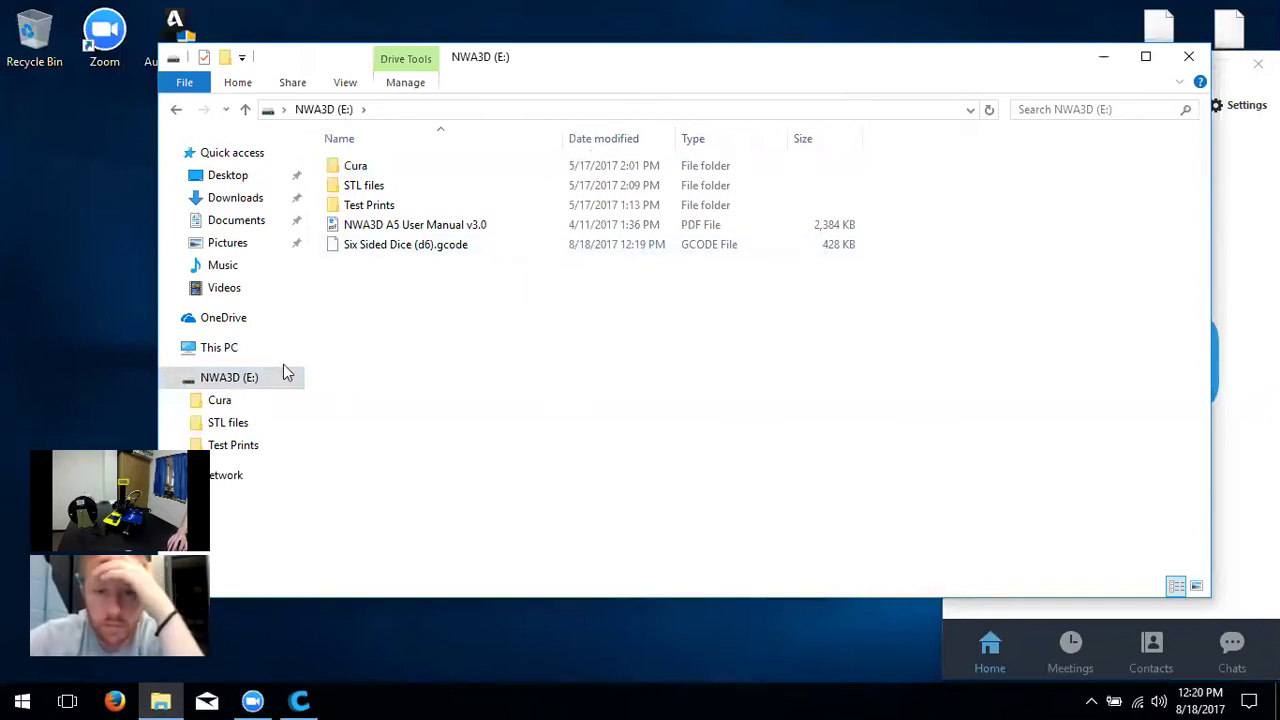
{"action": "right_click", "coordinate": [281, 376]}
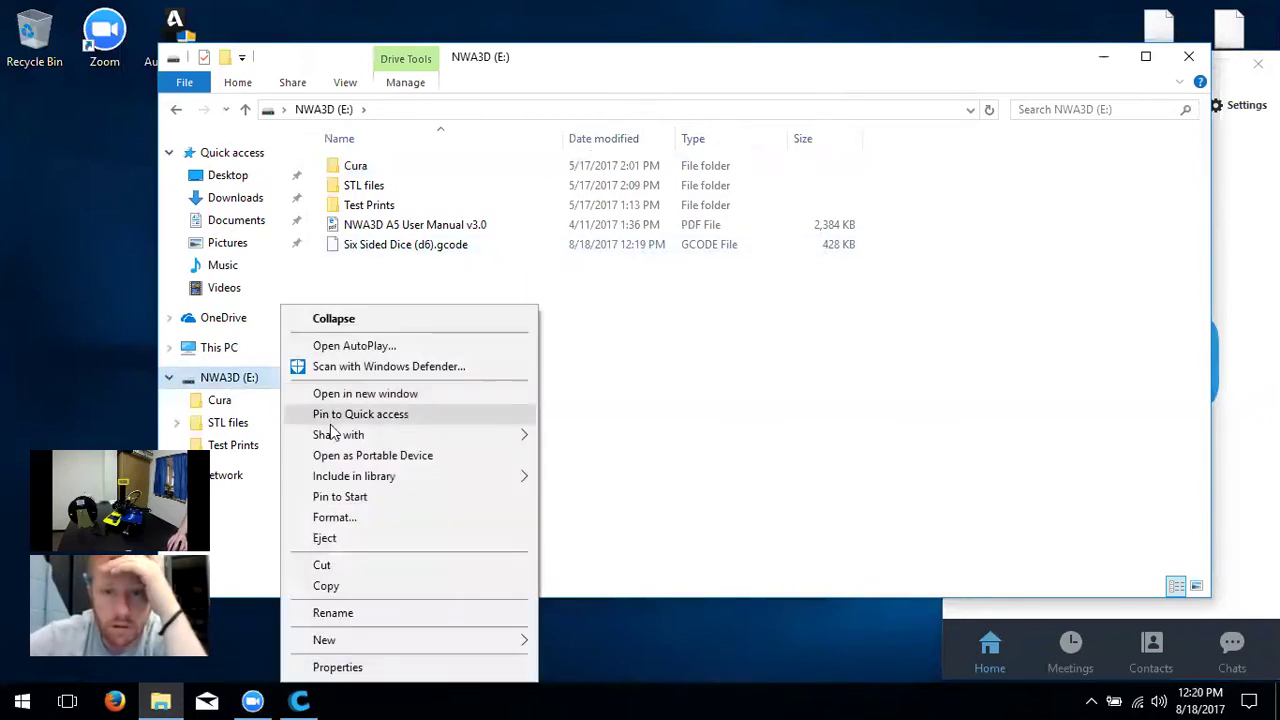
{"action": "left_click", "coordinate": [378, 538]}
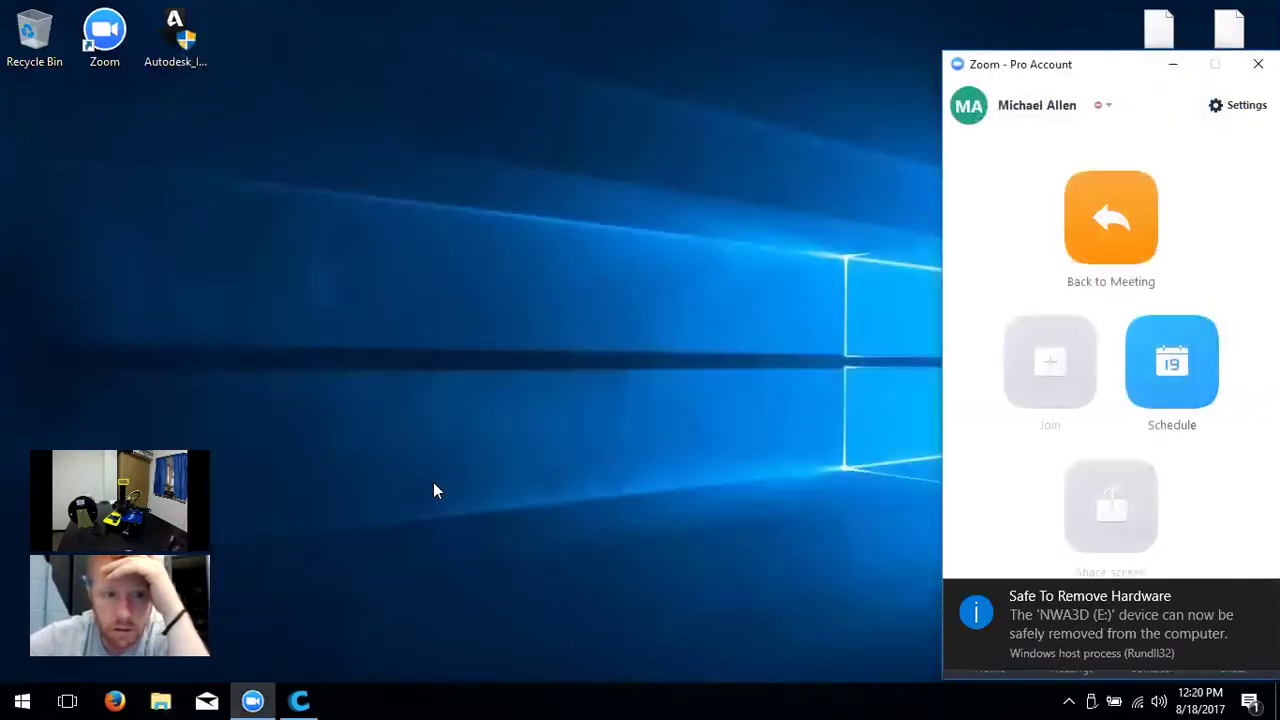